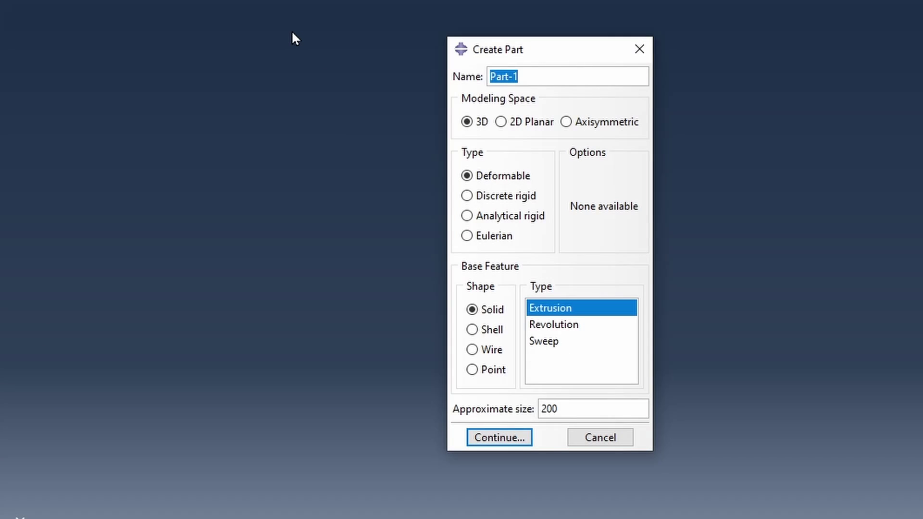
- Create a 3D deformable solid part named Strut with a Sweep base feature and approximate size 200
{"action": "type", "text": "Strut"}
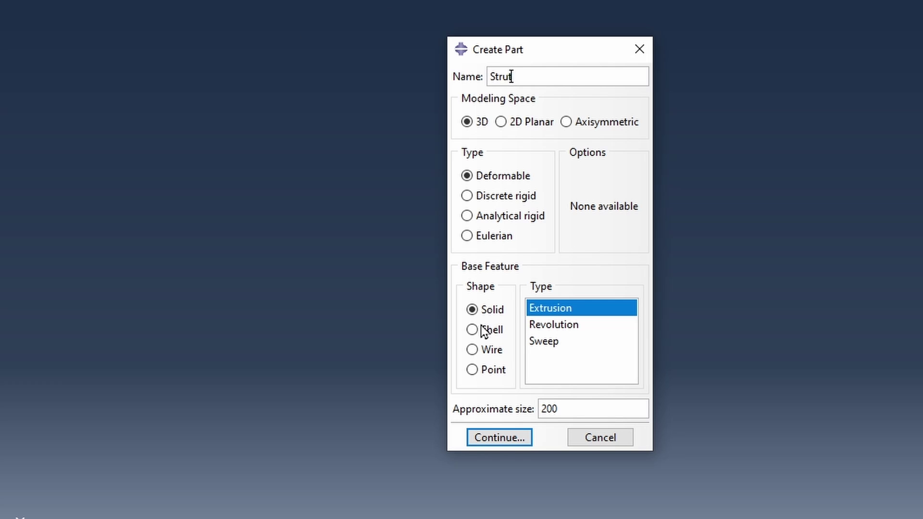
{"action": "left_click", "coordinate": [555, 342]}
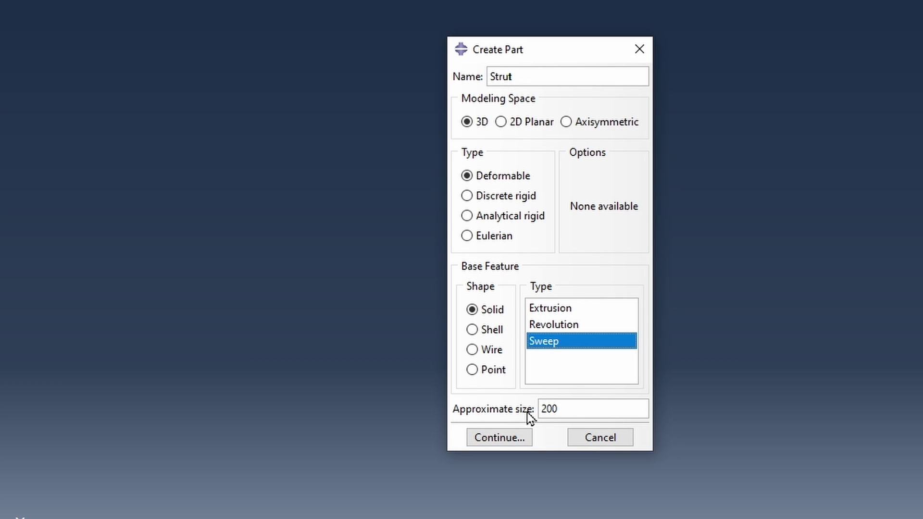
{"action": "left_click", "coordinate": [500, 437]}
- Sketch the sweep path as a single line from (-6,-6) to (6,6) and finish the path sketch
{"action": "left_click", "coordinate": [161, 68]}
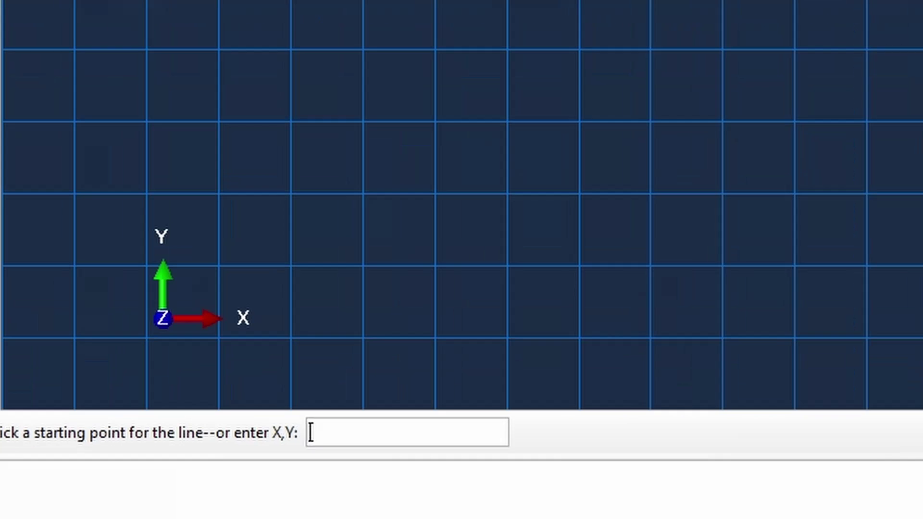
{"action": "type", "text": "-6,0"}
{"action": "key", "text": "BackSpace"}
{"action": "key", "text": "BackSpace"}
{"action": "type", "text": ",-6"}
{"action": "key", "text": "Return"}
{"action": "type", "text": "6,6"}
{"action": "key", "text": "Return"}
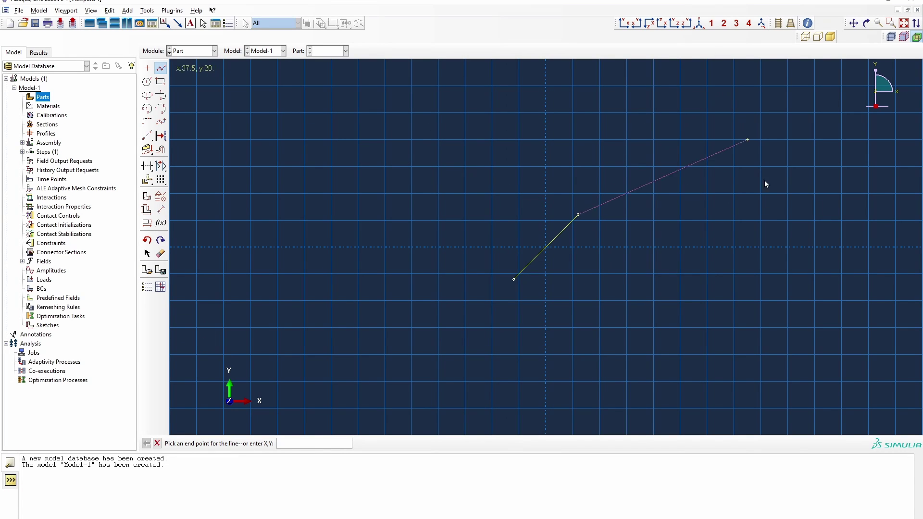
{"action": "right_click", "coordinate": [626, 220]}
{"action": "left_click", "coordinate": [662, 265]}
{"action": "left_click", "coordinate": [233, 443]}
{"action": "key", "text": "Return"}
- Sketch the sweep section as a circle centred at (0,0) through (0.75,0), and complete the solid sweep
{"action": "left_click", "coordinate": [147, 109]}
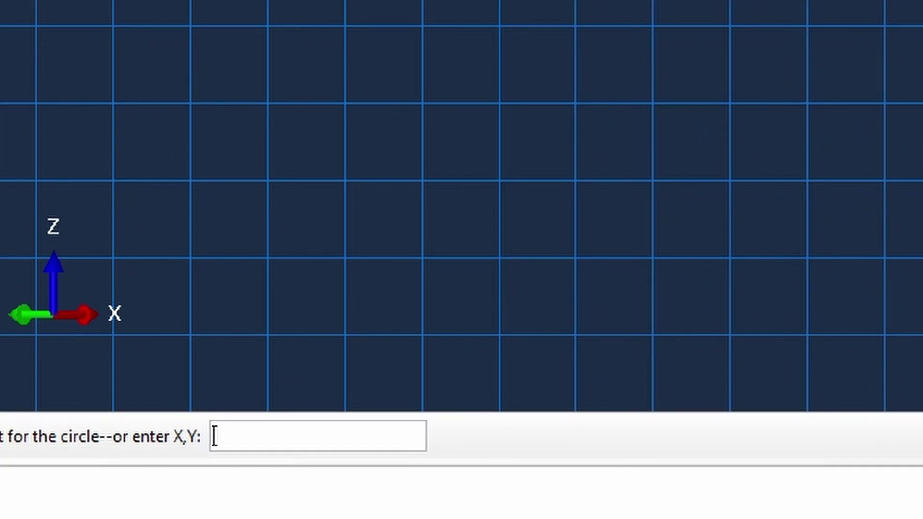
{"action": "type", "text": "0,0"}
{"action": "key", "text": "Return"}
{"action": "type", "text": "0.75,0"}
{"action": "key", "text": "Return"}
{"action": "right_click", "coordinate": [607, 198]}
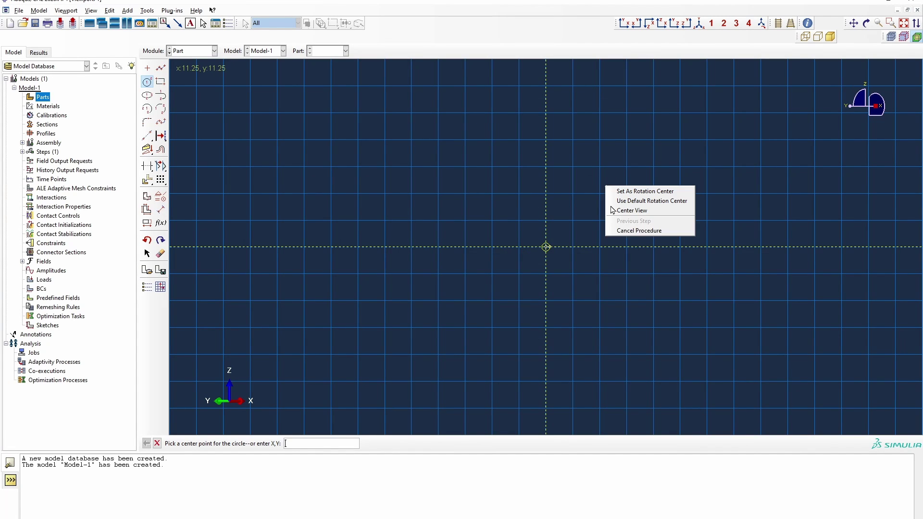
{"action": "left_click", "coordinate": [634, 231]}
{"action": "scroll", "coordinate": [559, 248], "scroll_direction": "up", "scroll_amount": 5}
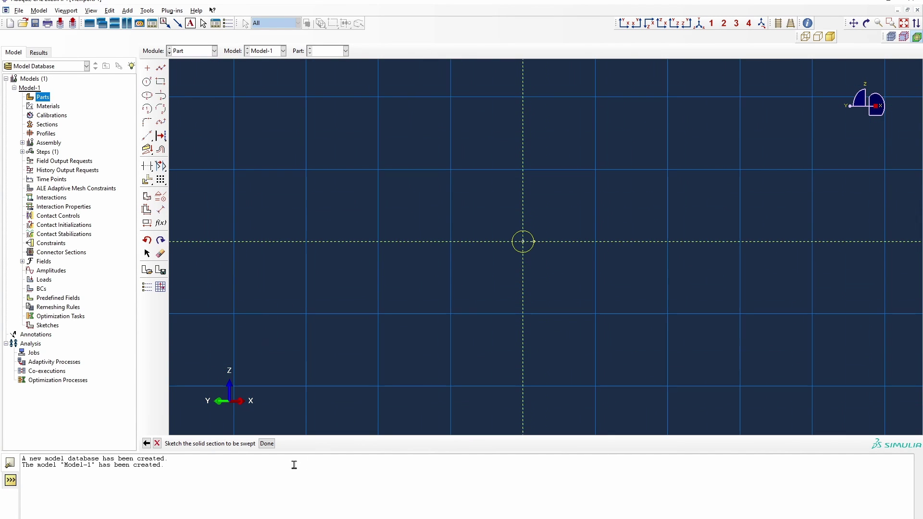
{"action": "left_click", "coordinate": [266, 443]}
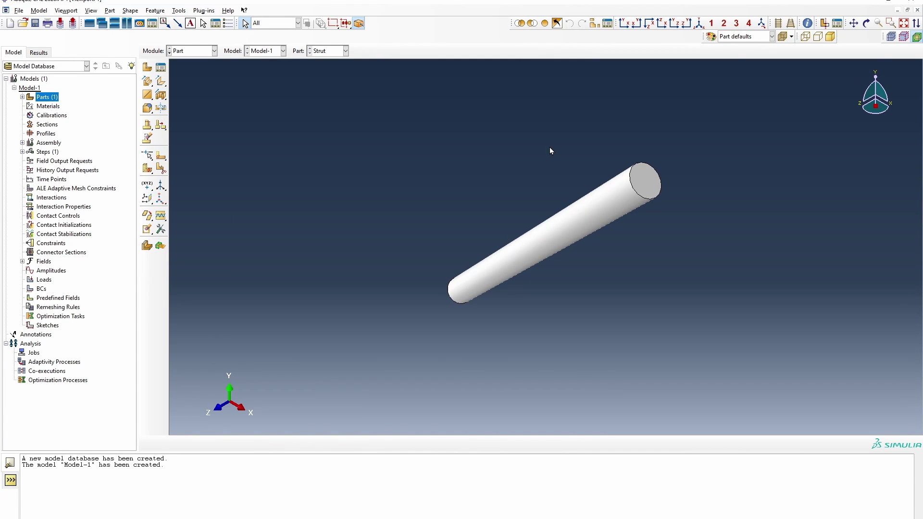
{"action": "left_click", "coordinate": [674, 23]}
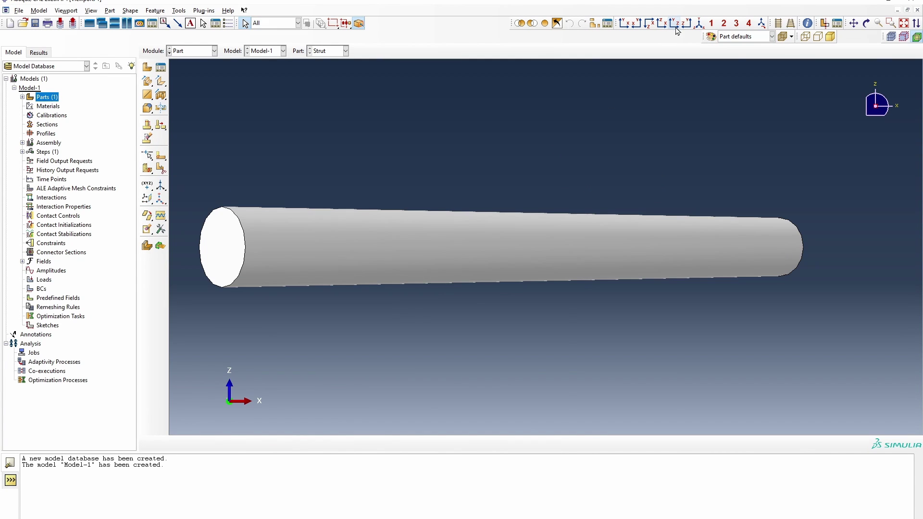
{"action": "left_click", "coordinate": [675, 26]}
{"action": "left_click", "coordinate": [687, 25]}
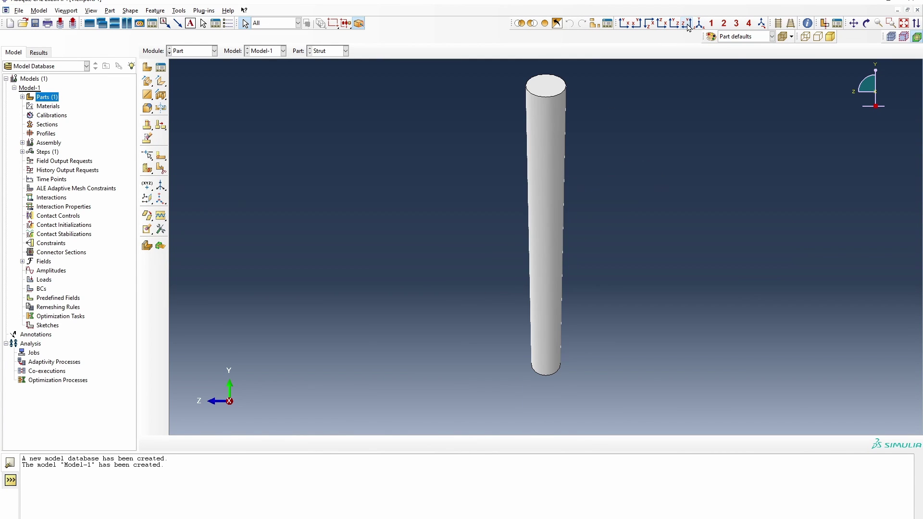
{"action": "left_click", "coordinate": [623, 23]}
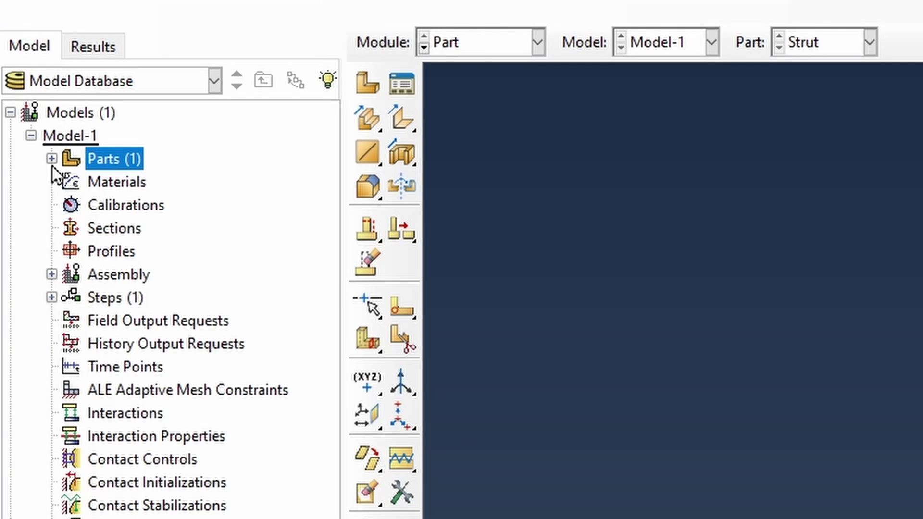
- Copy the Strut part to a new part named Strut2
{"action": "left_click", "coordinate": [23, 97]}
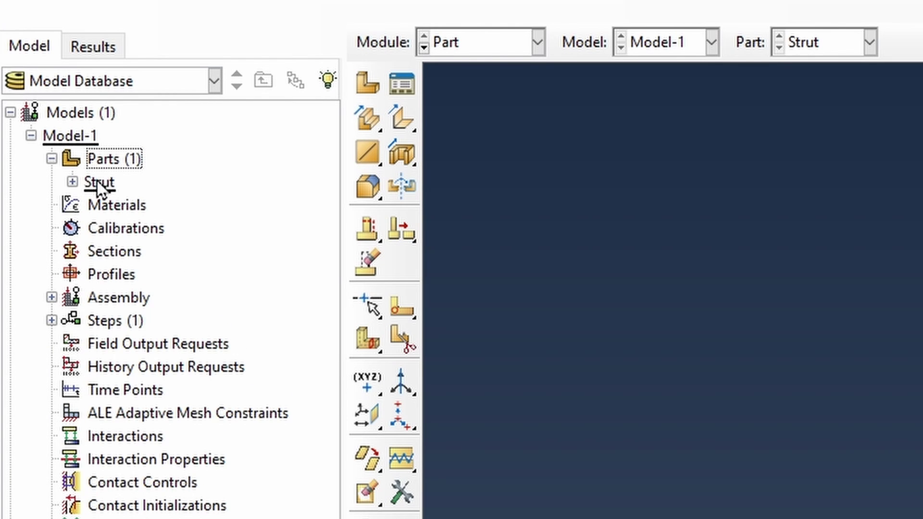
{"action": "right_click", "coordinate": [40, 106]}
{"action": "left_click", "coordinate": [185, 269]}
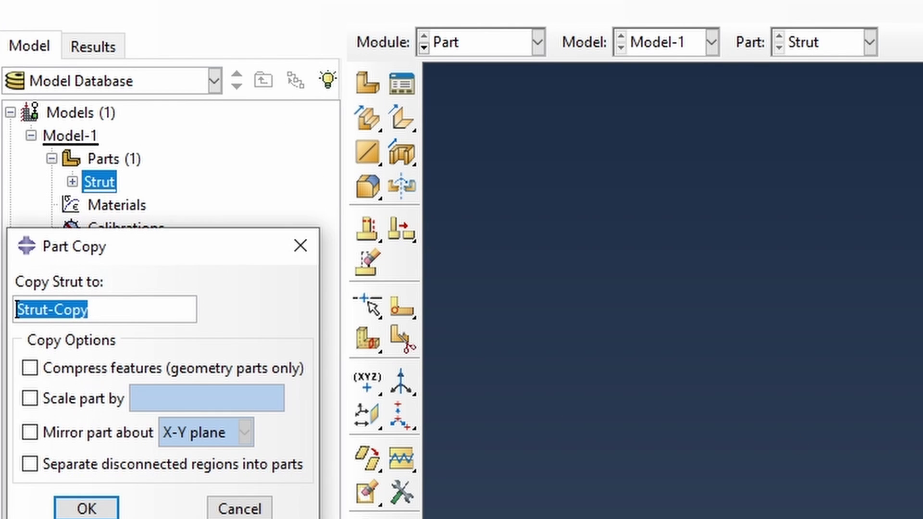
{"action": "left_click_drag", "start_coordinate": [89, 310], "coordinate": [47, 310]}
{"action": "type", "text": "2"}
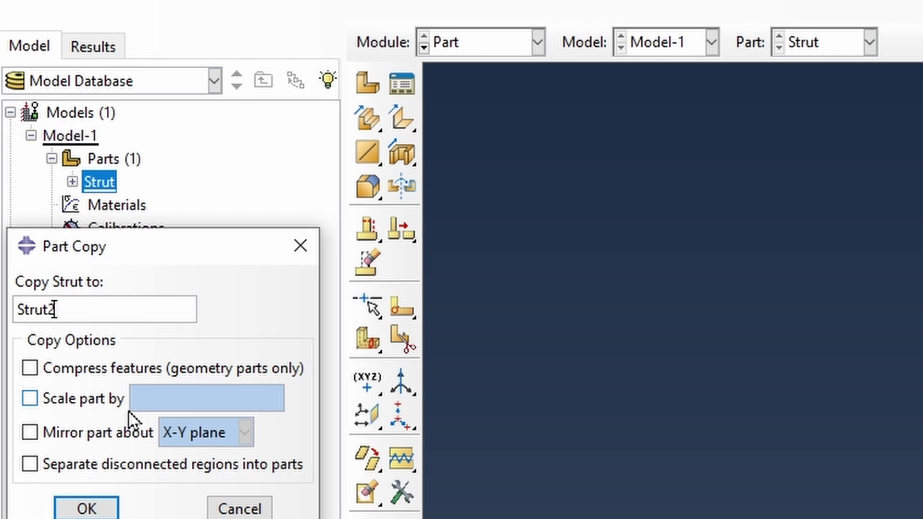
{"action": "left_click", "coordinate": [87, 507]}
- Edit the path sketch of Strut2's solid sweep and add a vertical construction line through the origin
{"action": "left_click", "coordinate": [72, 205]}
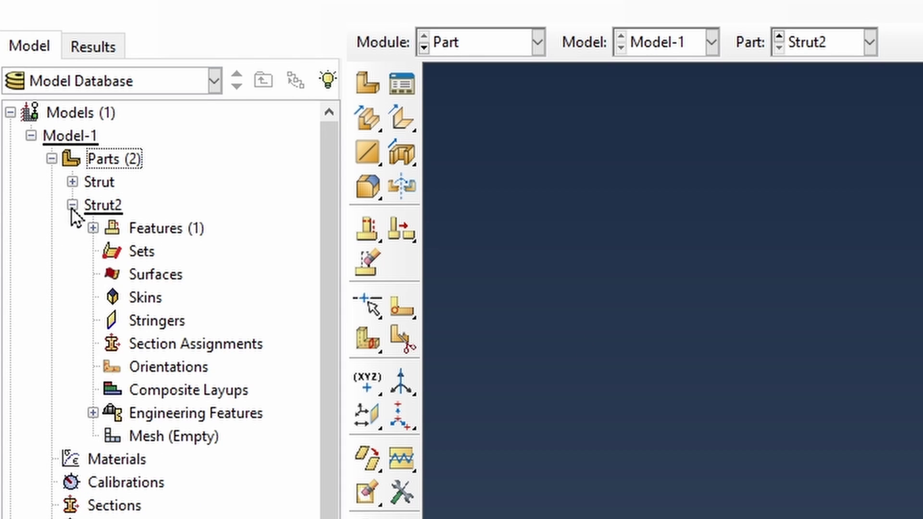
{"action": "left_click", "coordinate": [93, 228]}
{"action": "left_click", "coordinate": [113, 251]}
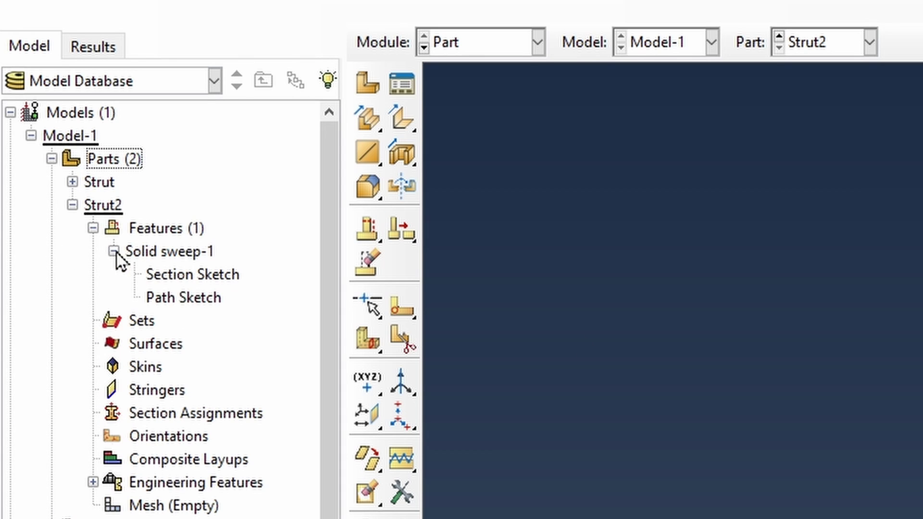
{"action": "double_click", "coordinate": [188, 299]}
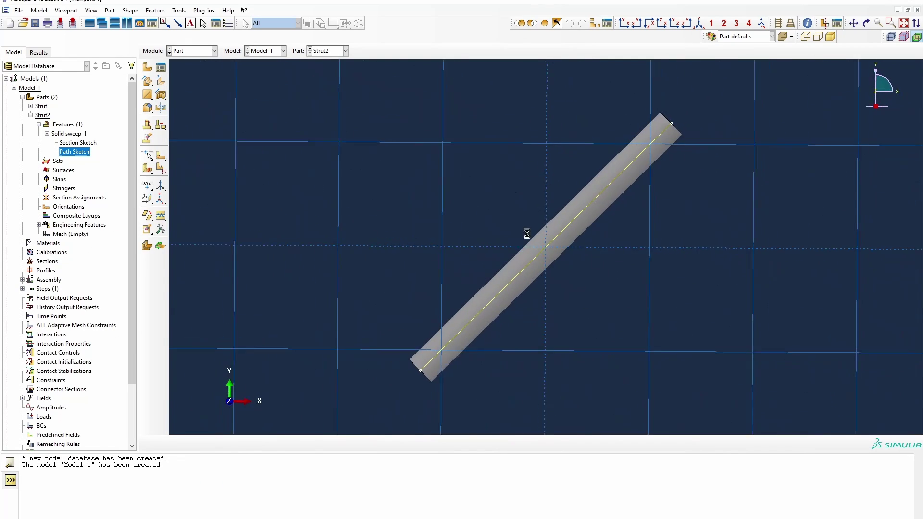
{"action": "scroll", "coordinate": [506, 232], "scroll_direction": "down", "scroll_amount": 4}
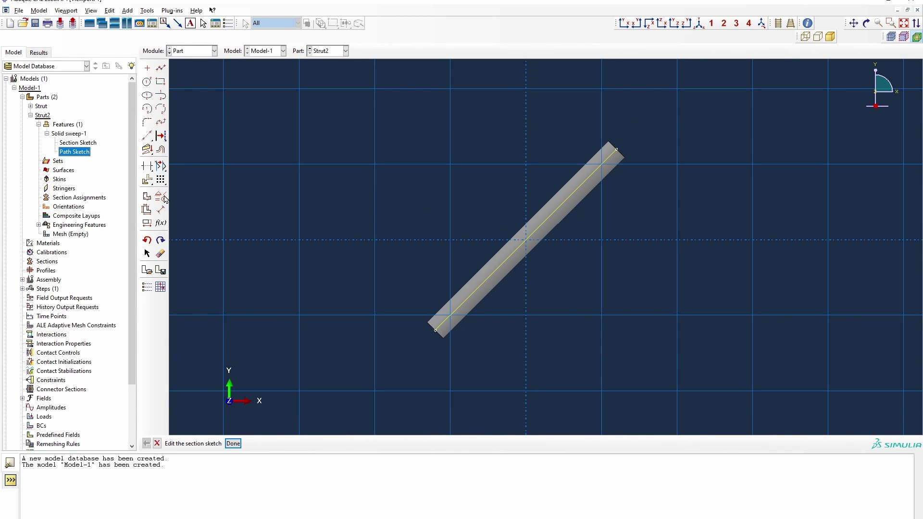
{"action": "left_click", "coordinate": [147, 136]}
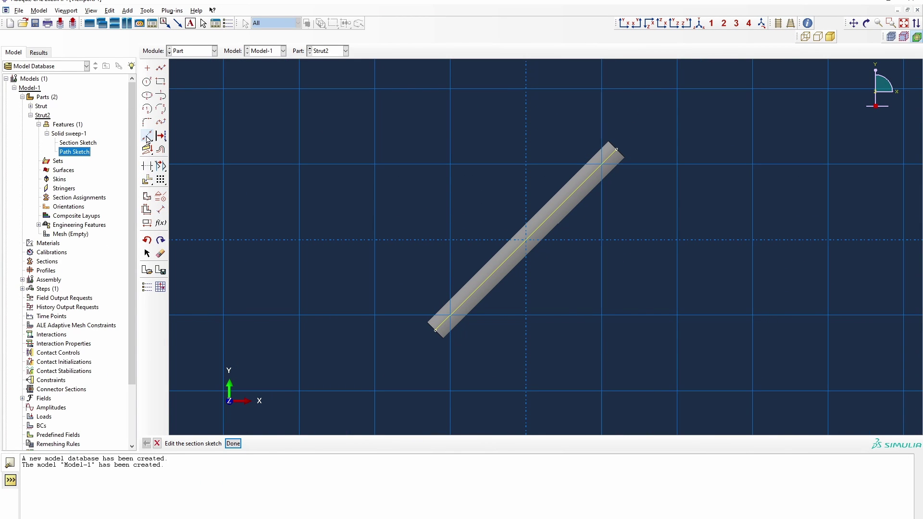
{"action": "left_click", "coordinate": [524, 239]}
{"action": "left_click", "coordinate": [526, 138]}
{"action": "right_click", "coordinate": [324, 168]}
{"action": "left_click", "coordinate": [364, 211]}
- Mirror the diagonal path line about the vertical construction line, moving it instead of copying it
{"action": "left_click_drag", "start_coordinate": [147, 179], "coordinate": [204, 181]}
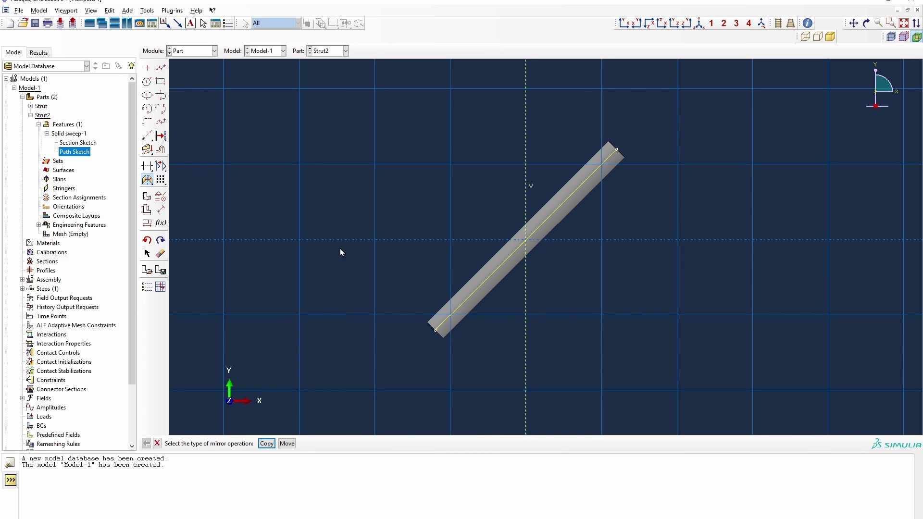
{"action": "left_click", "coordinate": [287, 443]}
{"action": "left_click", "coordinate": [526, 315]}
{"action": "left_click", "coordinate": [449, 321]}
{"action": "left_click", "coordinate": [245, 443]}
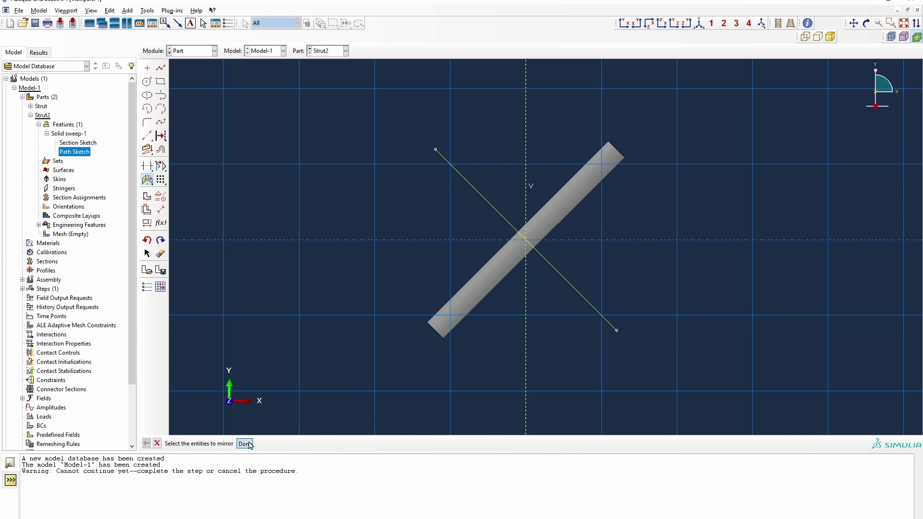
- Finish the path sketch edit and regenerate the Strut2 part's features
{"action": "left_click", "coordinate": [238, 443]}
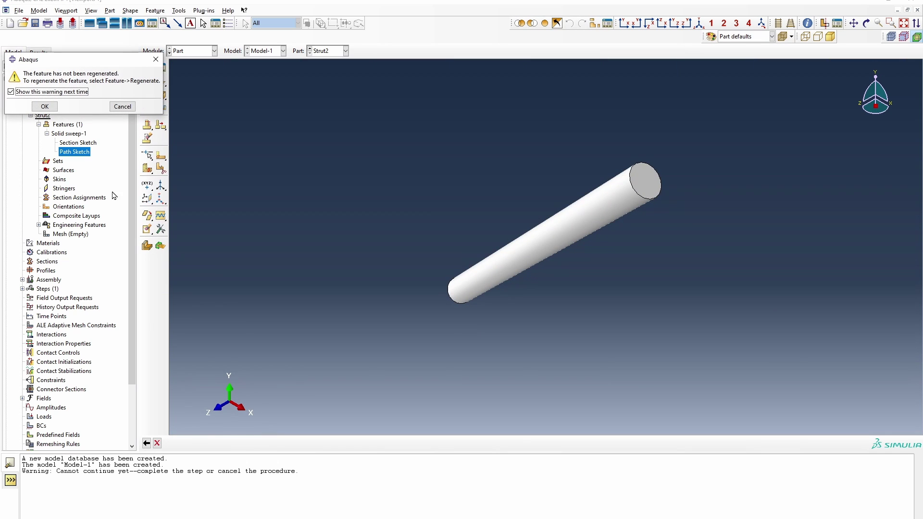
{"action": "left_click", "coordinate": [44, 106]}
{"action": "left_click", "coordinate": [155, 11]}
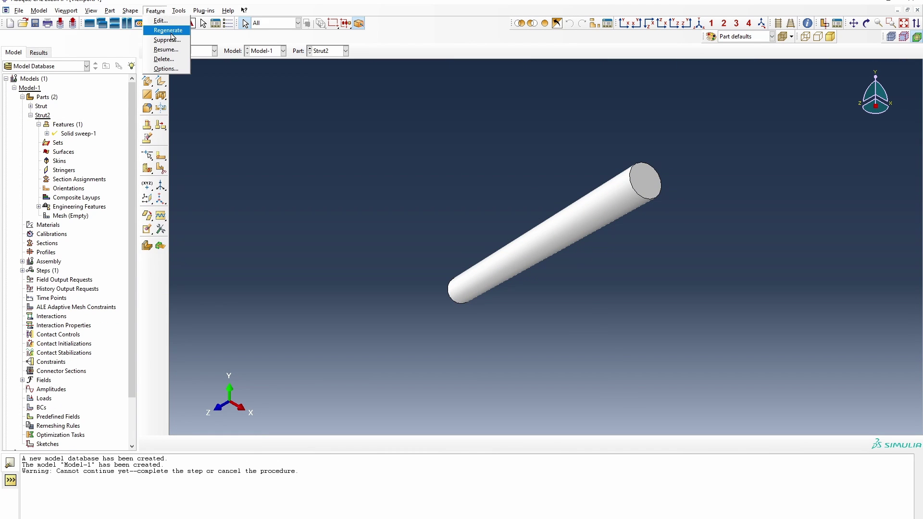
{"action": "left_click", "coordinate": [169, 30]}
{"action": "left_click", "coordinate": [621, 24]}
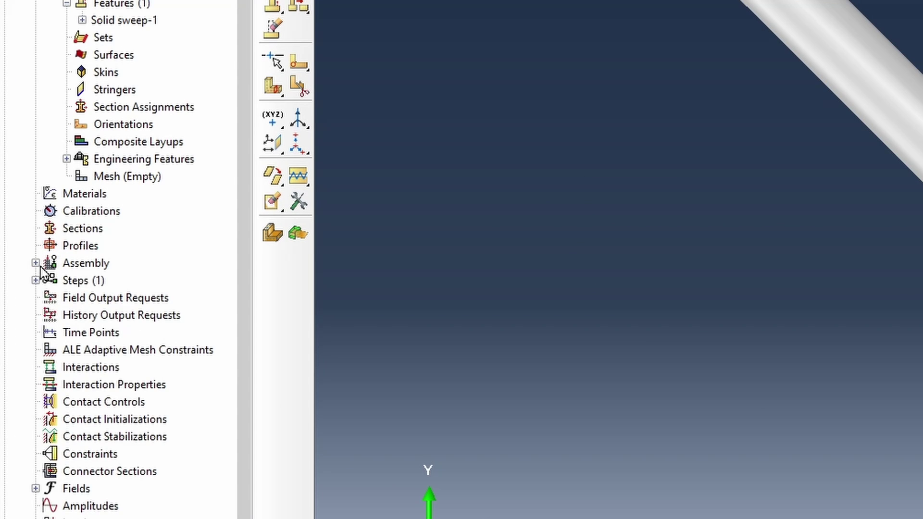
- Create dependent instances of both the Strut and Strut2 parts in the assembly
{"action": "left_click", "coordinate": [22, 261]}
{"action": "left_click", "coordinate": [57, 271]}
{"action": "double_click", "coordinate": [101, 287]}
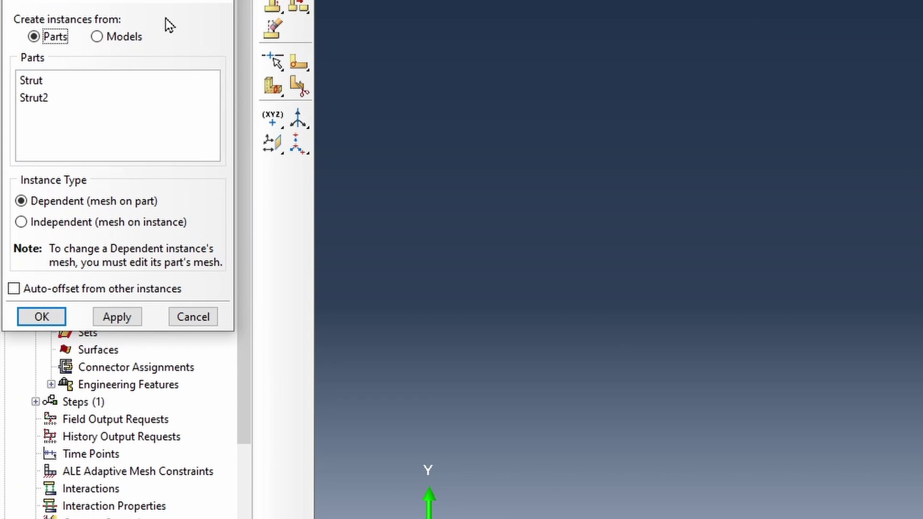
{"action": "left_click_drag", "start_coordinate": [42, 81], "coordinate": [33, 105]}
{"action": "left_click", "coordinate": [40, 316]}
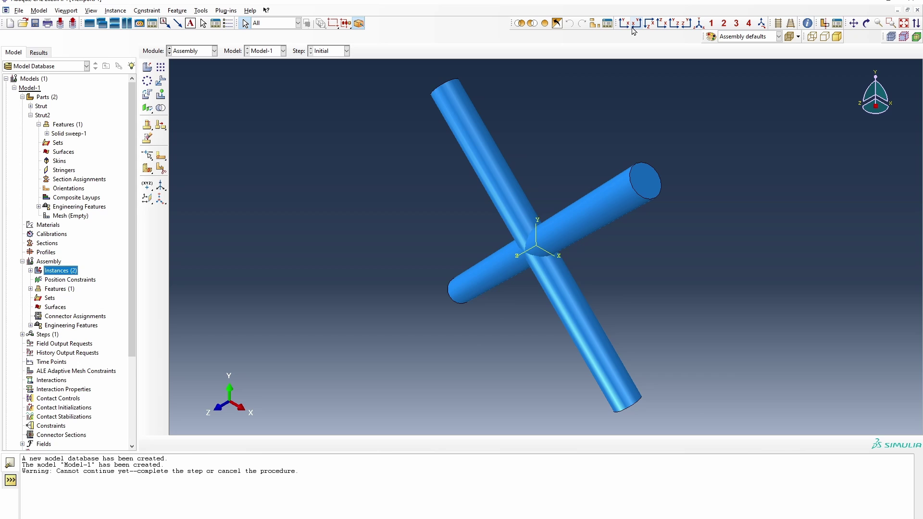
- Merge the geometry of both strut instances into a part named UCellHalft, suppressing the originals and removing intersecting boundaries
{"action": "left_click", "coordinate": [623, 22]}
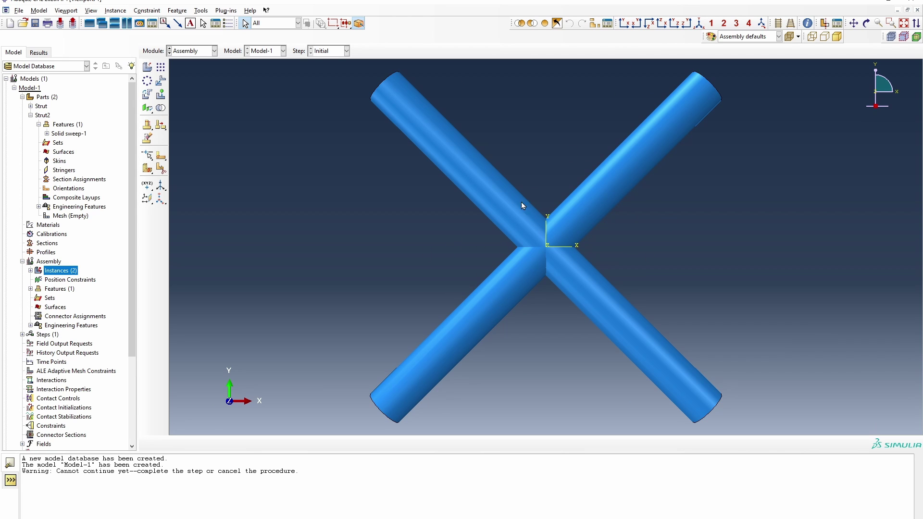
{"action": "left_click", "coordinate": [161, 108]}
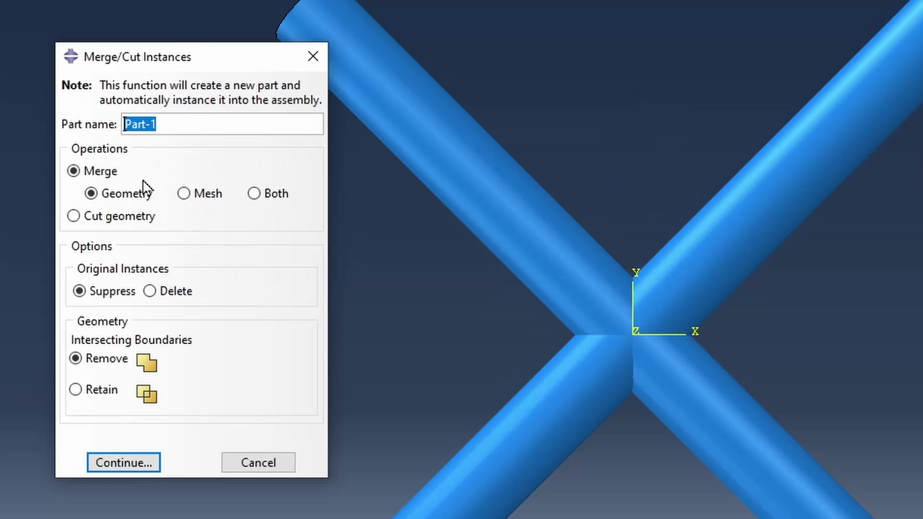
{"action": "type", "text": "UCellHalft"}
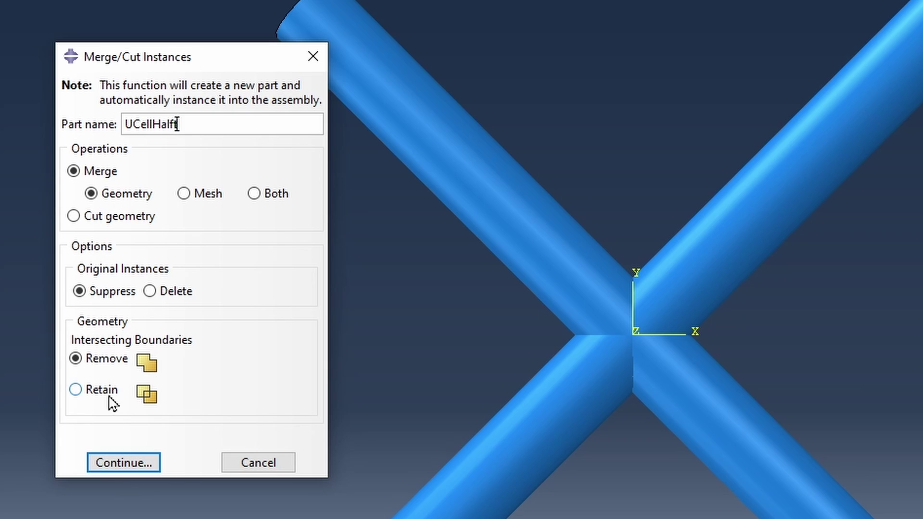
{"action": "left_click", "coordinate": [108, 466]}
{"action": "left_click_drag", "start_coordinate": [323, 81], "coordinate": [721, 424]}
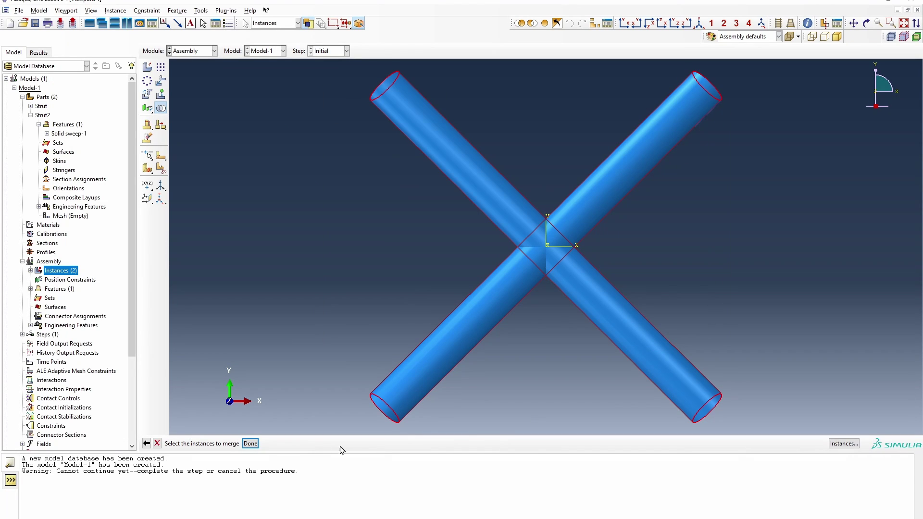
{"action": "left_click", "coordinate": [250, 443]}
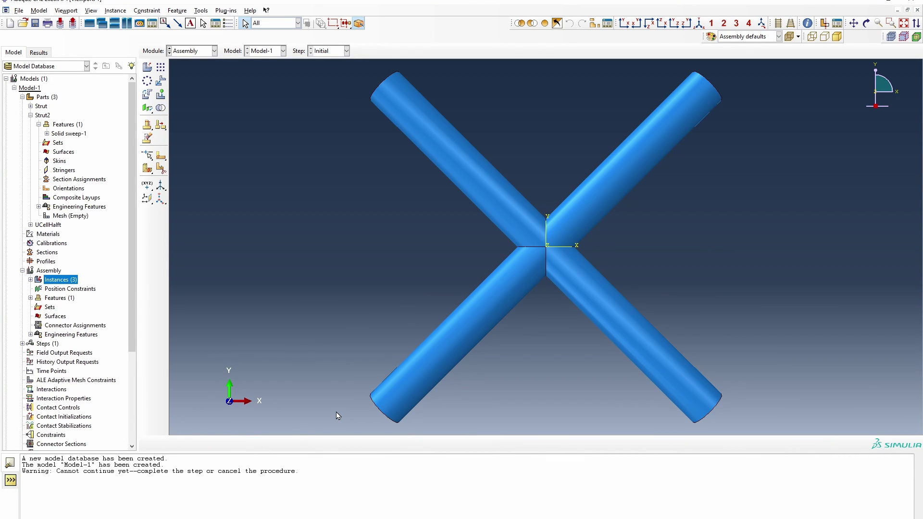
- Add another dependent instance of the UCellHalft part to the assembly
{"action": "double_click", "coordinate": [47, 281]}
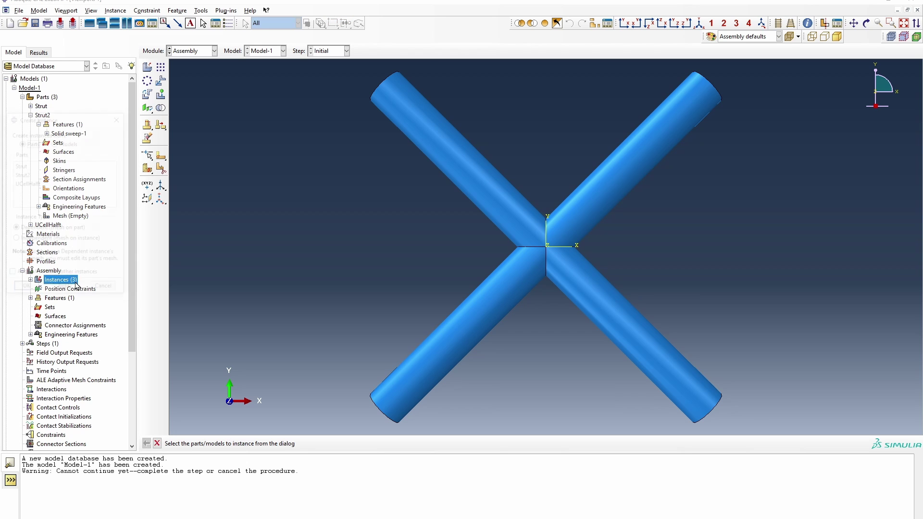
{"action": "left_click", "coordinate": [30, 183]}
{"action": "left_click", "coordinate": [25, 289]}
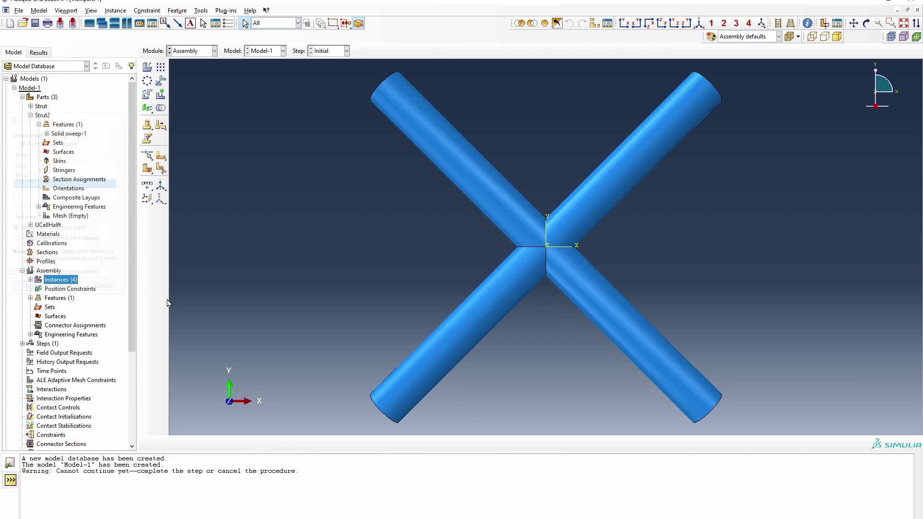
- Rotate the UCellHalft-2 instance by 90 degrees about the vertical Y axis through the origin
{"action": "left_click", "coordinate": [163, 85]}
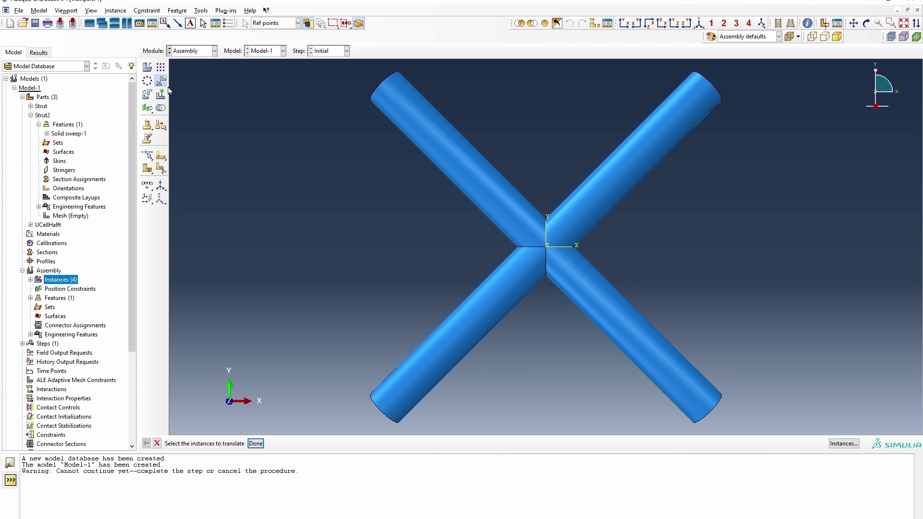
{"action": "left_click", "coordinate": [147, 94]}
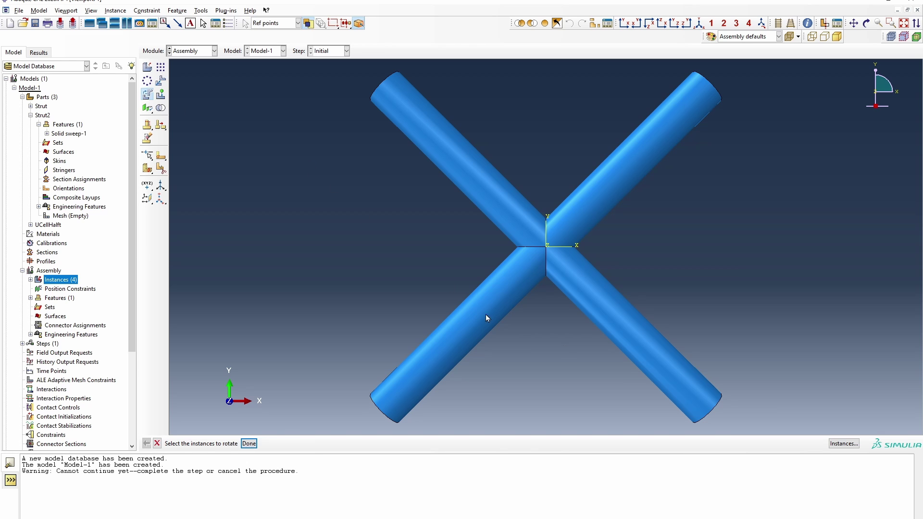
{"action": "left_click", "coordinate": [843, 443]}
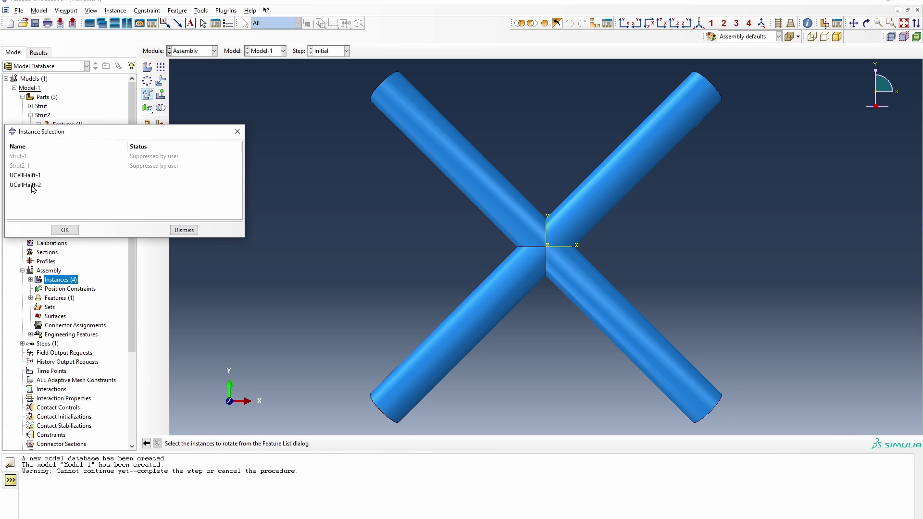
{"action": "left_click", "coordinate": [29, 185]}
{"action": "left_click", "coordinate": [64, 230]}
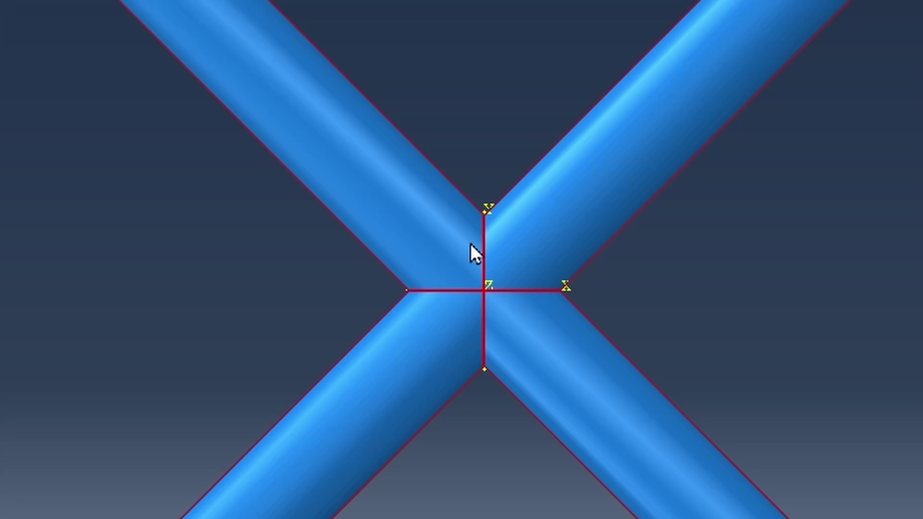
{"action": "left_click", "coordinate": [489, 207]}
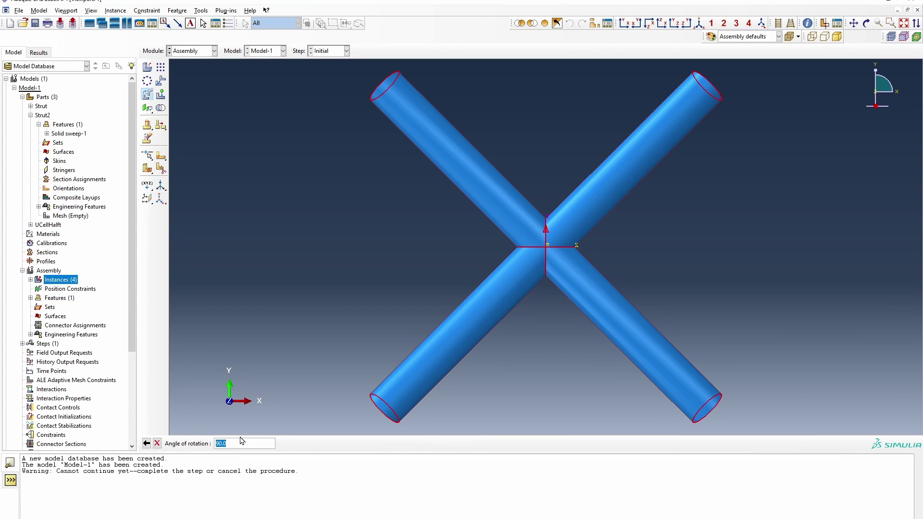
{"action": "key", "text": "Return"}
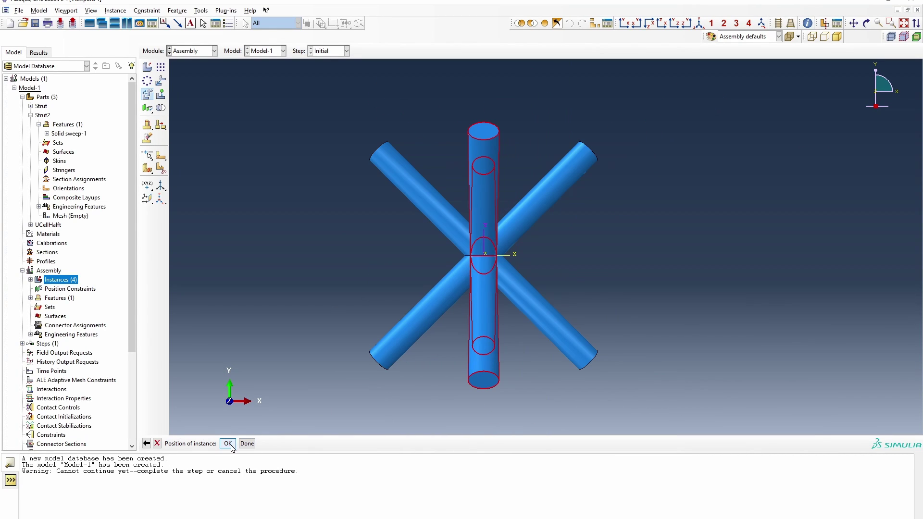
{"action": "left_click", "coordinate": [228, 443]}
- Merge the geometry of both UCellHalft instances into a part named BCUnitCell, suppressing the originals and removing intersecting boundaries
{"action": "left_click", "coordinate": [865, 23]}
{"action": "left_click_drag", "start_coordinate": [553, 217], "coordinate": [268, 182]}
{"action": "right_click", "coordinate": [268, 181]}
{"action": "left_click", "coordinate": [312, 246]}
{"action": "left_click", "coordinate": [160, 107]}
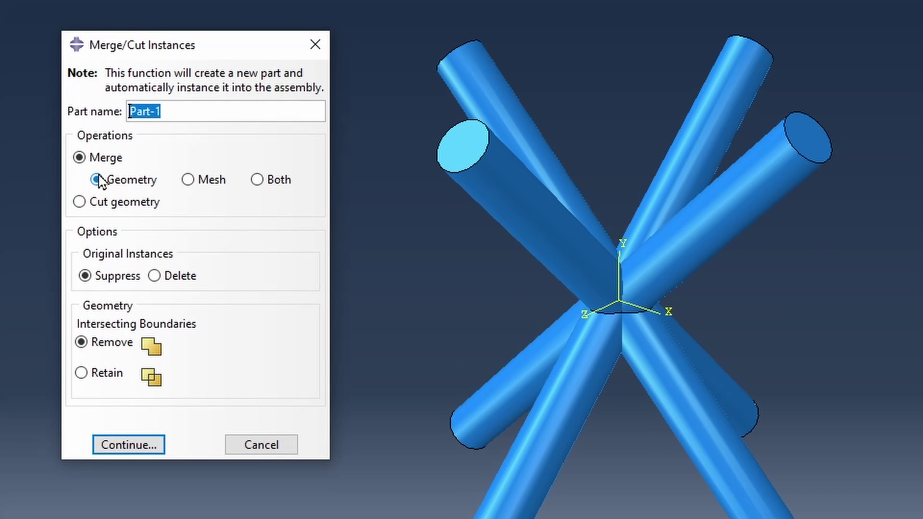
{"action": "type", "text": "BCUN"}
{"action": "key", "text": "BackSpace"}
{"action": "type", "text": "nitCell"}
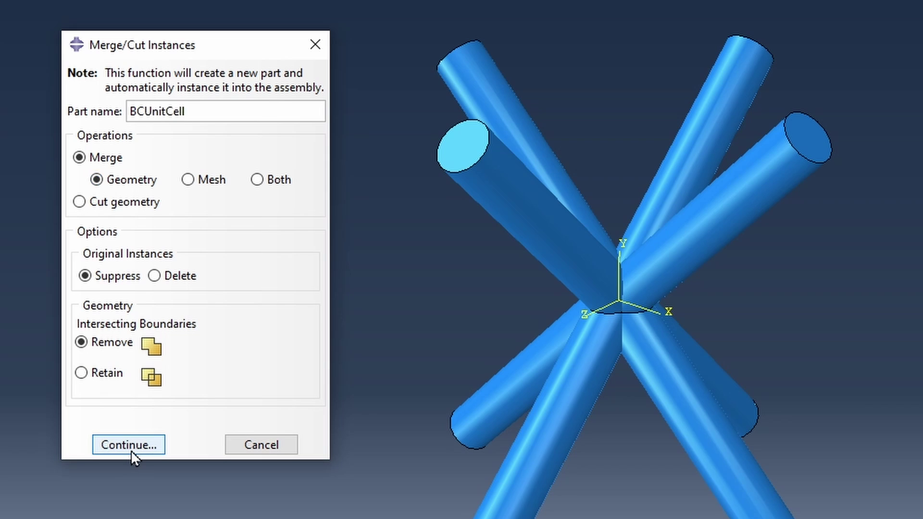
{"action": "left_click", "coordinate": [129, 445]}
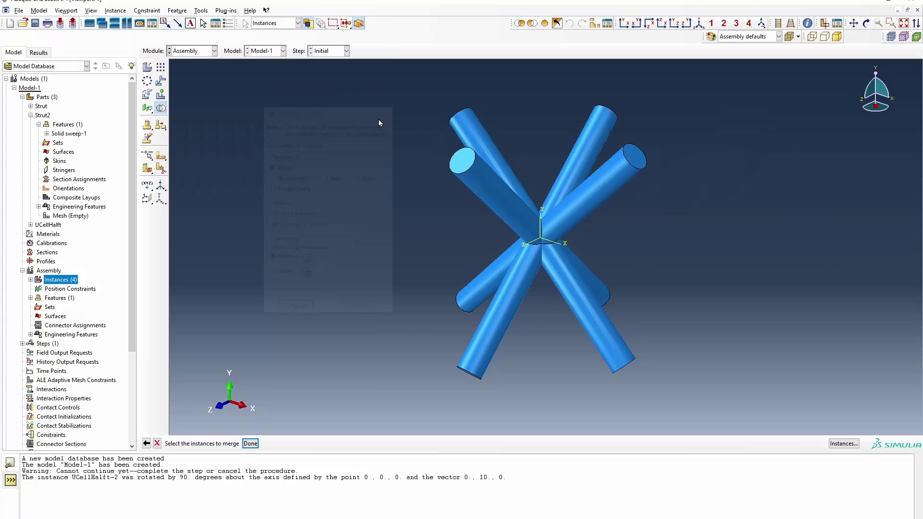
{"action": "left_click_drag", "start_coordinate": [368, 73], "coordinate": [668, 354]}
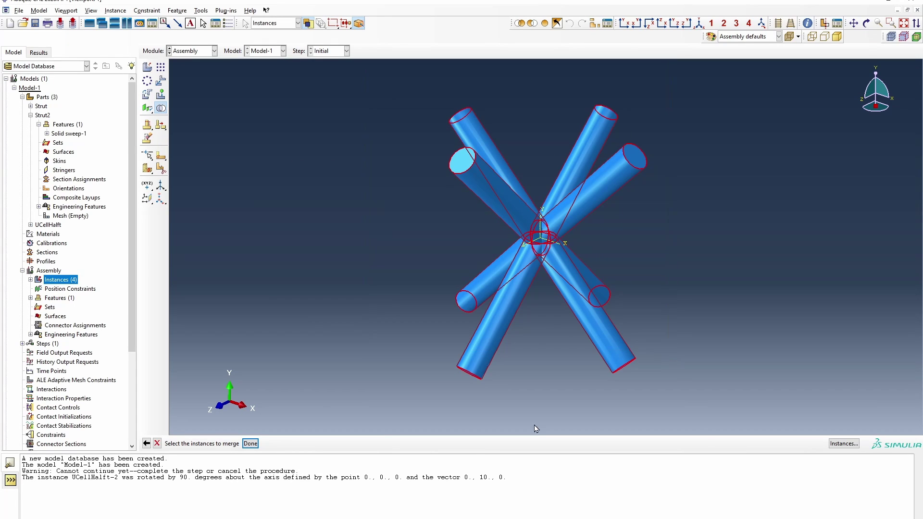
{"action": "left_click", "coordinate": [250, 443]}
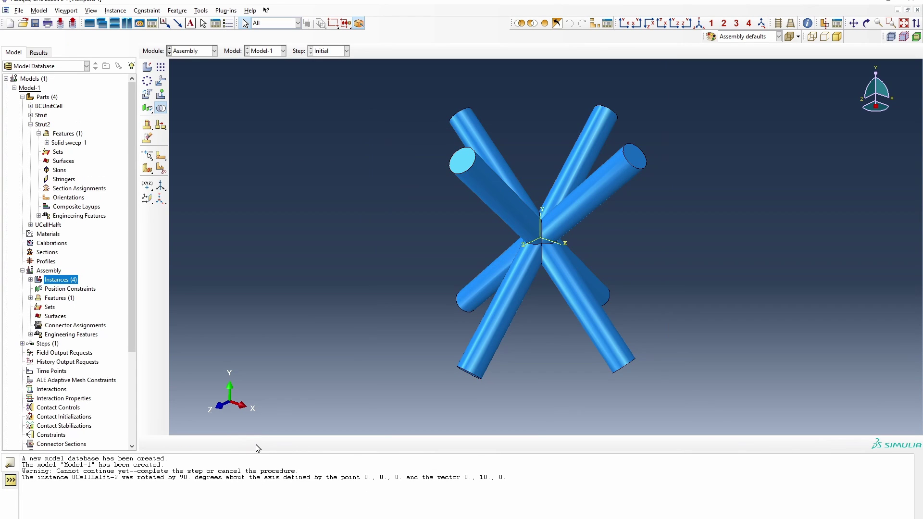
{"action": "left_click", "coordinate": [698, 23]}
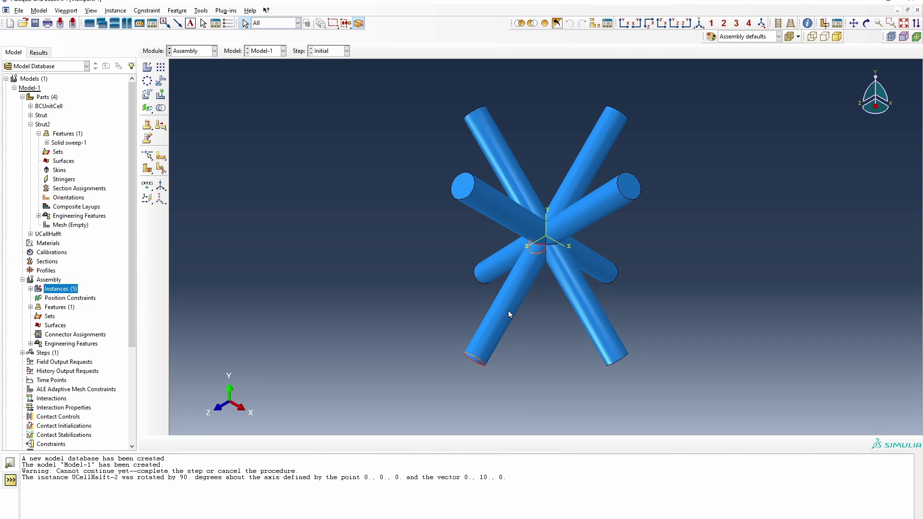
- Open the BCUnitCell part and create datum axes along the X, Y and Z principal axes
{"action": "double_click", "coordinate": [46, 106]}
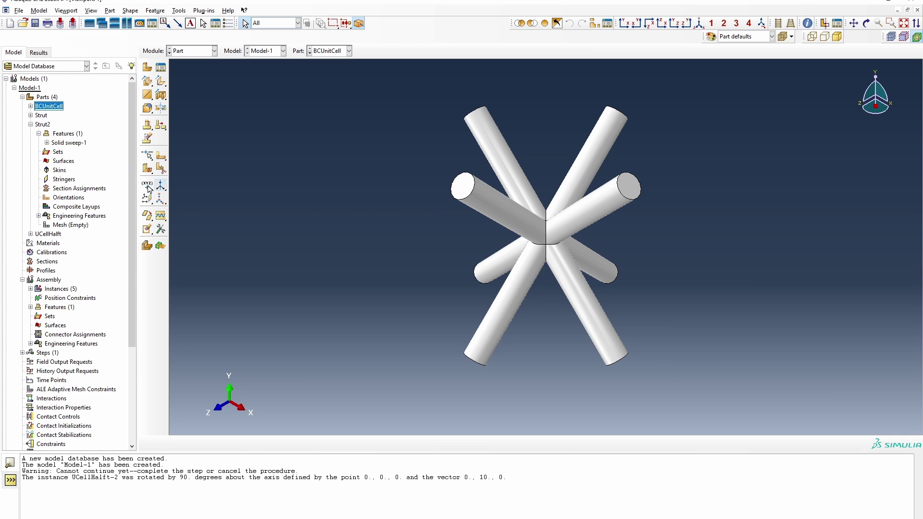
{"action": "key", "text": "Delete"}
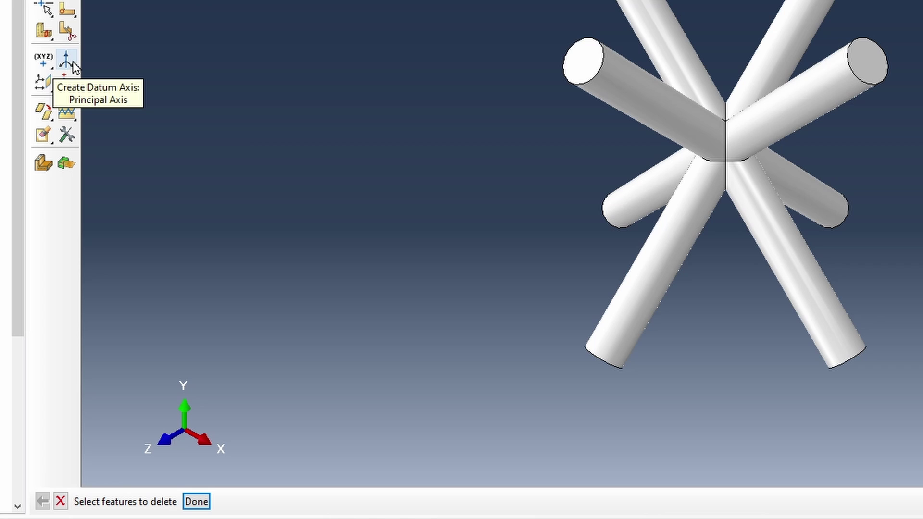
{"action": "left_click", "coordinate": [67, 60]}
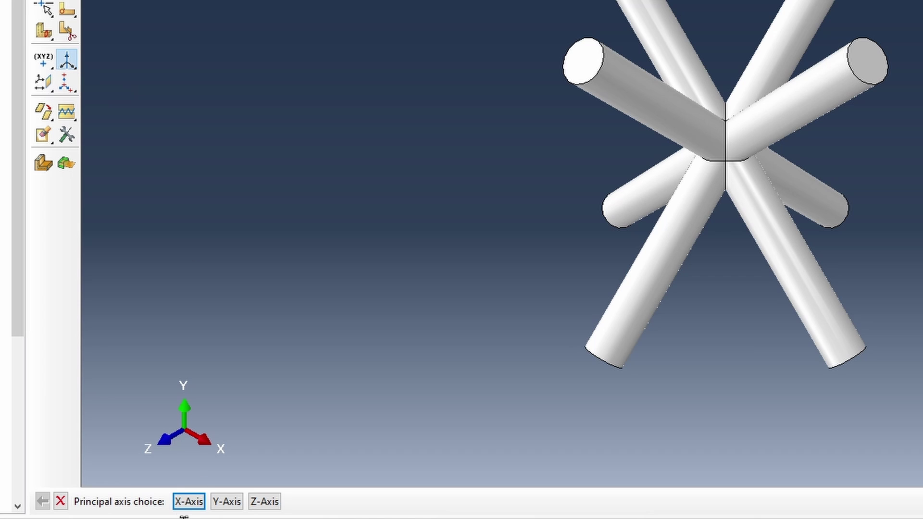
{"action": "left_click", "coordinate": [226, 501]}
{"action": "left_click", "coordinate": [263, 501]}
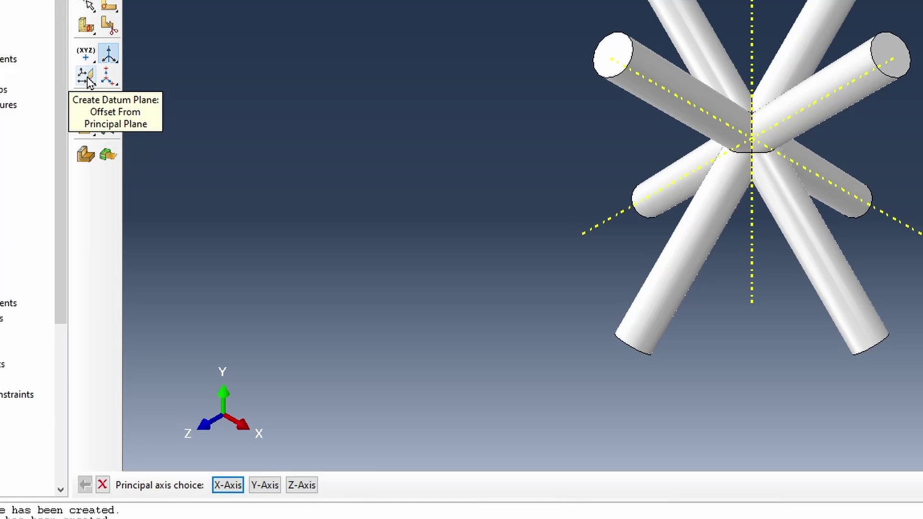
- Create two datum planes offset 2 and -2 from the XY principal plane
{"action": "left_click", "coordinate": [86, 76]}
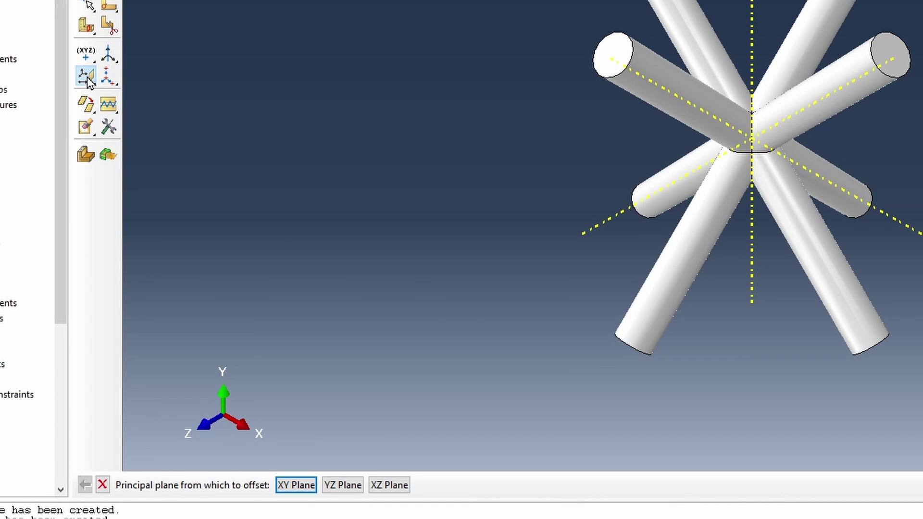
{"action": "left_click", "coordinate": [296, 485]}
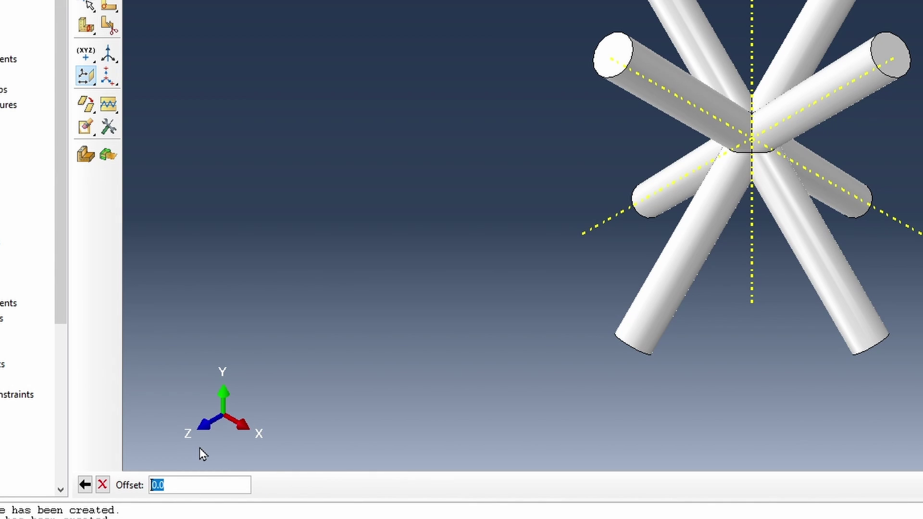
{"action": "type", "text": "2"}
{"action": "key", "text": "Return"}
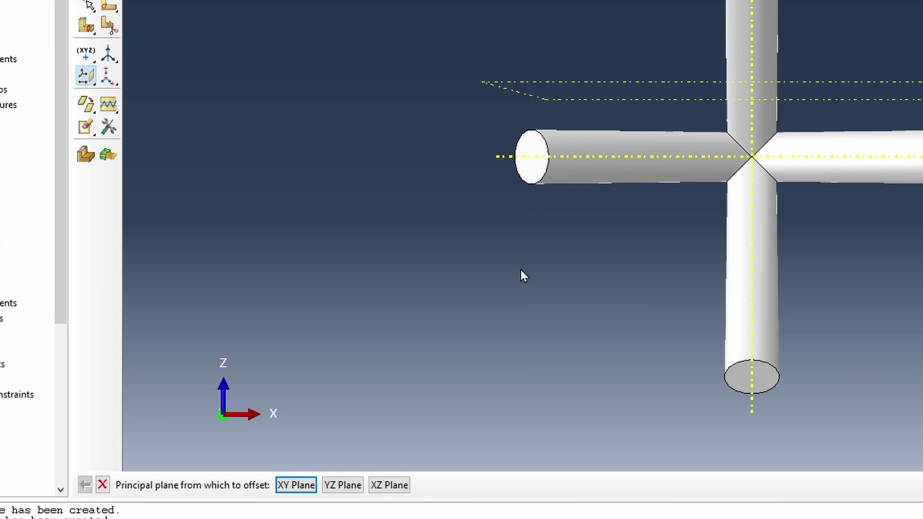
{"action": "left_click", "coordinate": [295, 485]}
{"action": "key", "text": "BackSpace"}
{"action": "type", "text": "-2"}
{"action": "key", "text": "Return"}
- Create two datum planes offset 2 and -2 from the YZ principal plane
{"action": "left_click", "coordinate": [344, 486]}
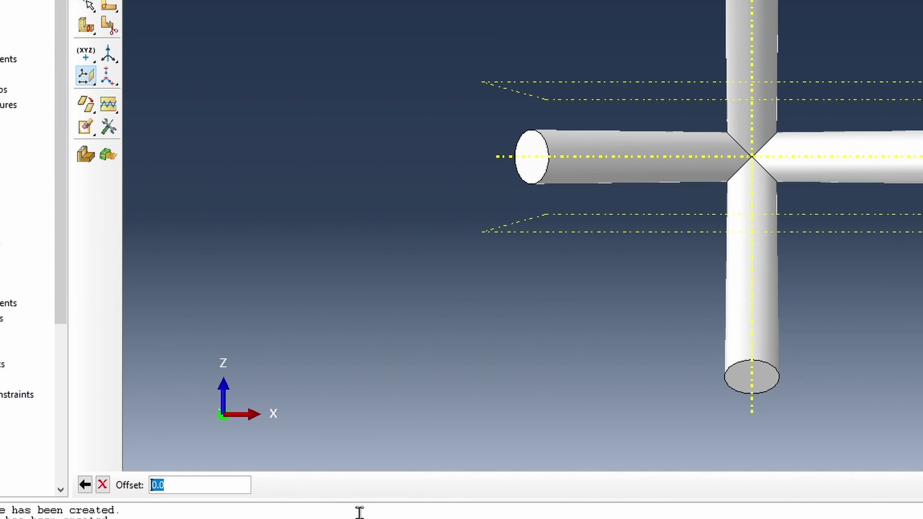
{"action": "type", "text": "2"}
{"action": "key", "text": "Return"}
{"action": "left_click", "coordinate": [355, 486]}
{"action": "type", "text": "-2"}
{"action": "key", "text": "Return"}
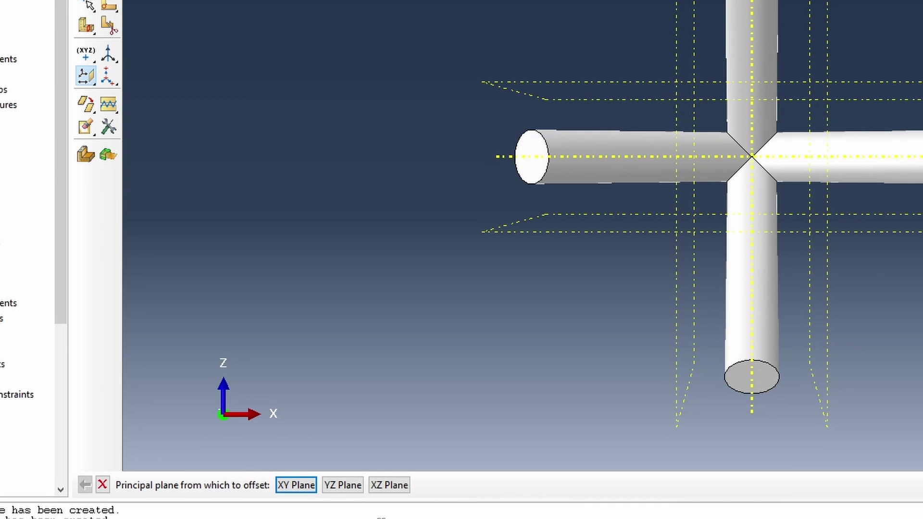
- Create two datum planes offset 2 and -2 from the XZ principal plane
{"action": "left_click", "coordinate": [389, 484]}
{"action": "type", "text": "2"}
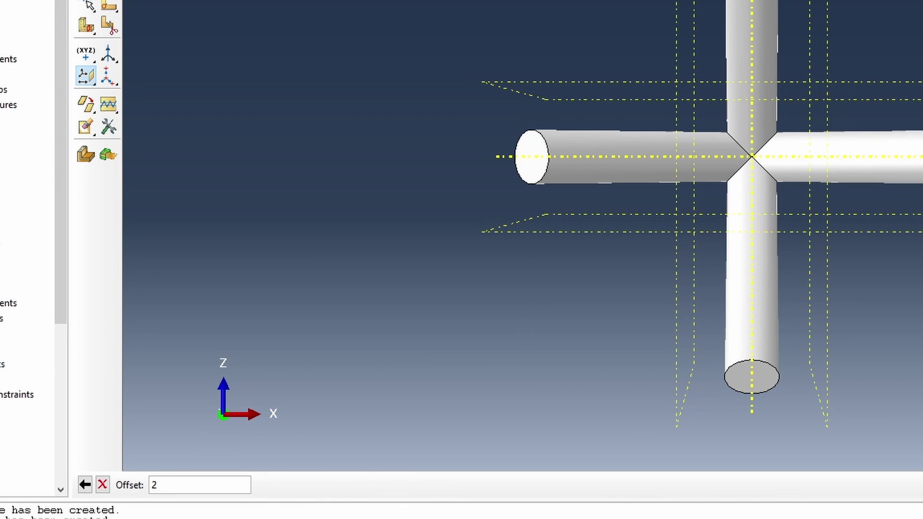
{"action": "key", "text": "Return"}
{"action": "left_click", "coordinate": [406, 491]}
{"action": "type", "text": "-2"}
{"action": "key", "text": "Return"}
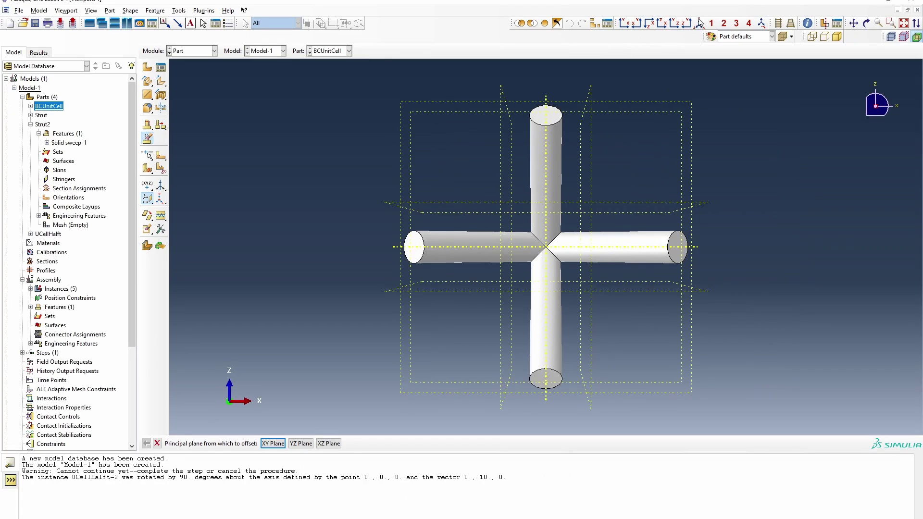
{"action": "left_click", "coordinate": [698, 22]}
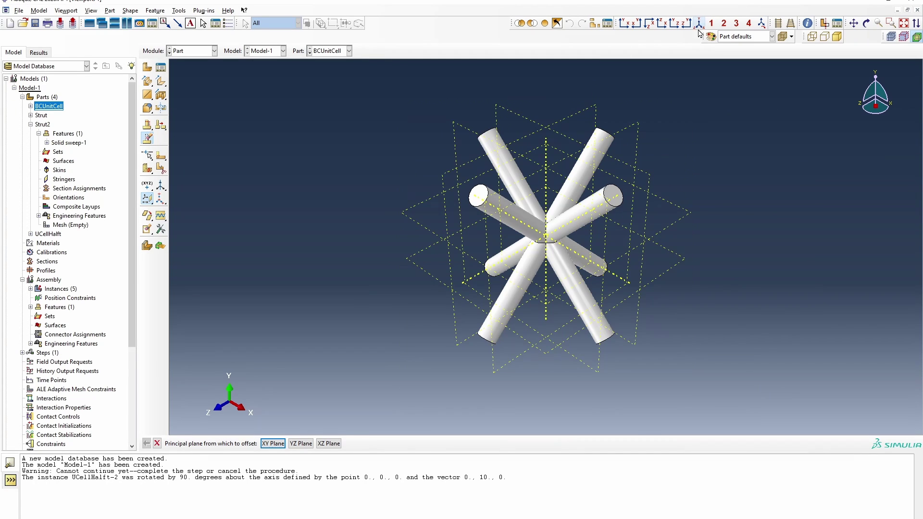
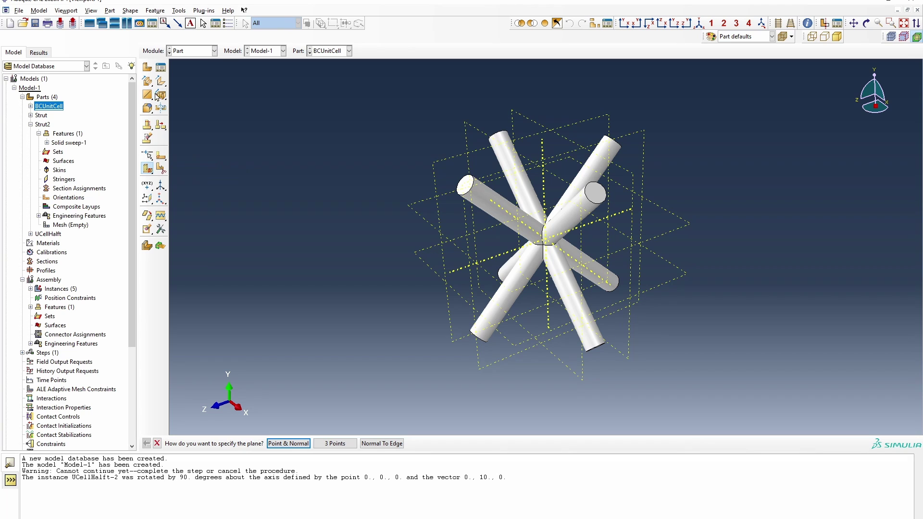
- Start an extruded cut sketch on the lower XZ-offset datum plane, with the X datum axis vertical and on the right
{"action": "left_click", "coordinate": [157, 96]}
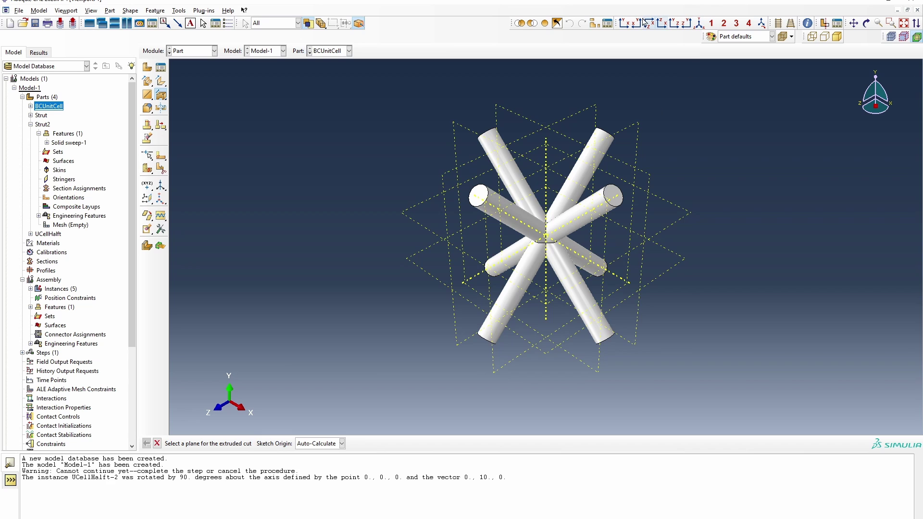
{"action": "left_click", "coordinate": [624, 23]}
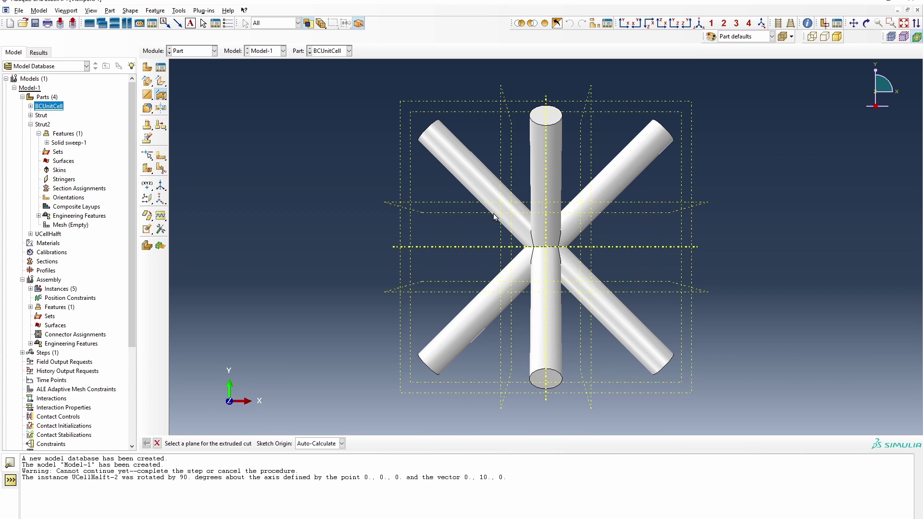
{"action": "left_click", "coordinate": [437, 295]}
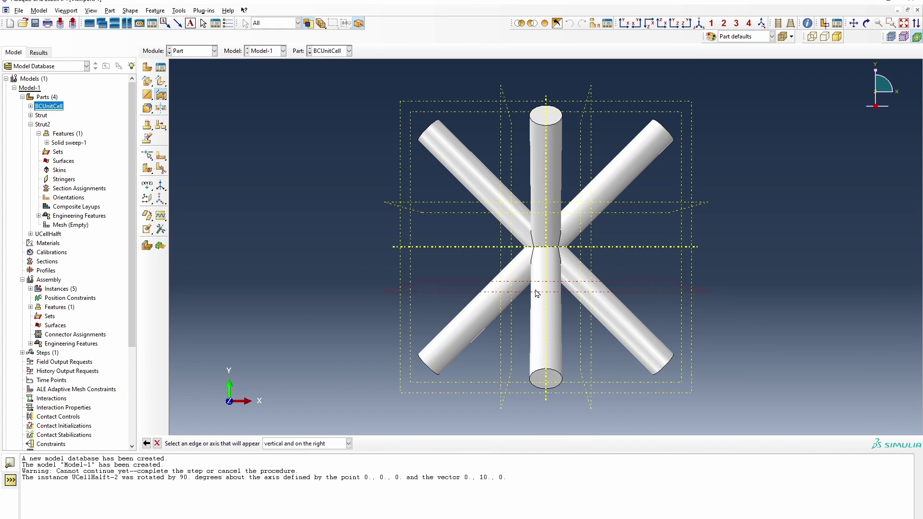
{"action": "left_click", "coordinate": [465, 249]}
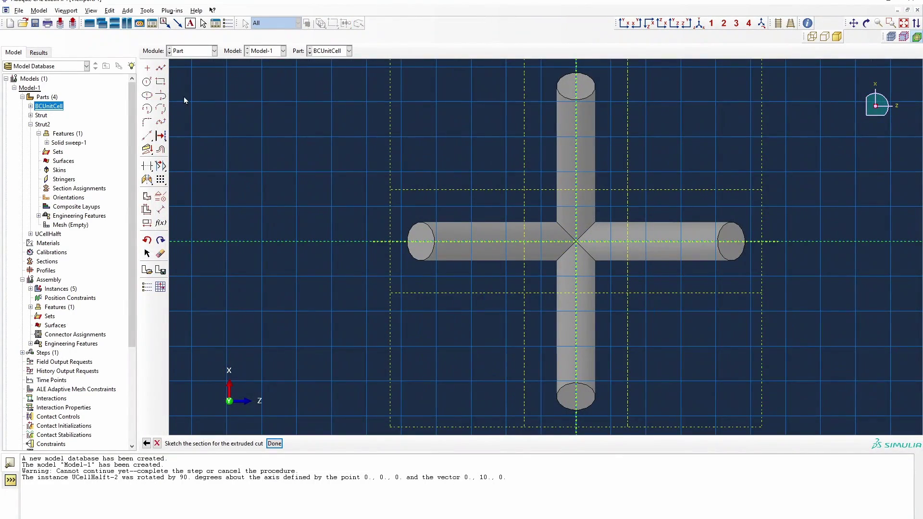
- Sketch a rectangle with opposite corners at (-2,-2) and (2,2) for the cut section
{"action": "left_click", "coordinate": [161, 82]}
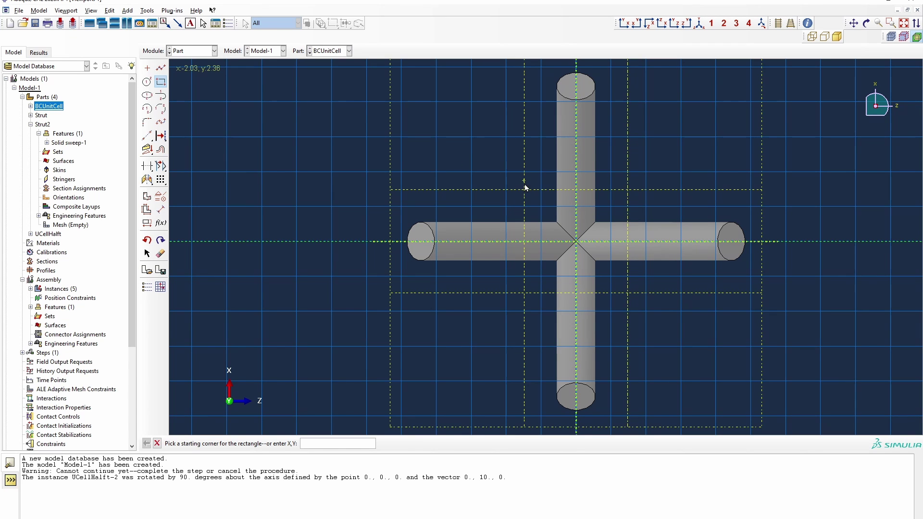
{"action": "type", "text": "-"}
{"action": "type", "text": "2,-2"}
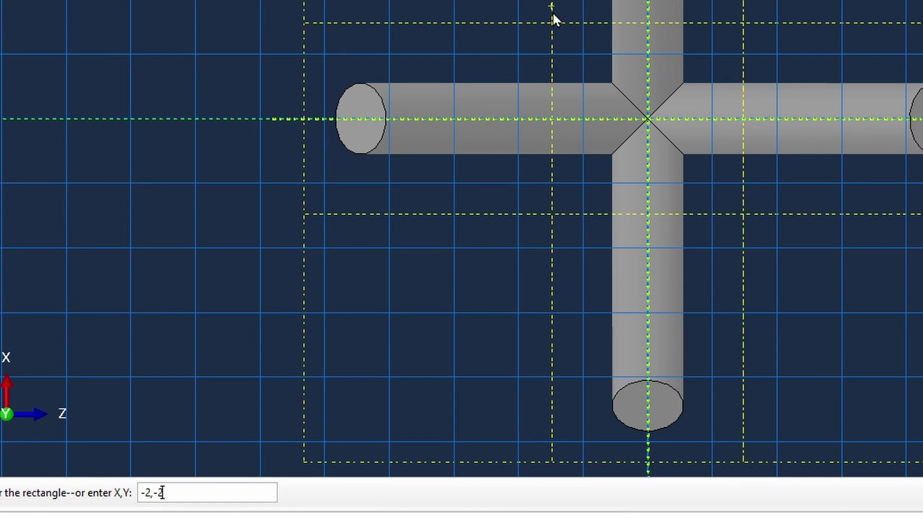
{"action": "key", "text": "Return"}
{"action": "type", "text": "2,2"}
{"action": "key", "text": "Return"}
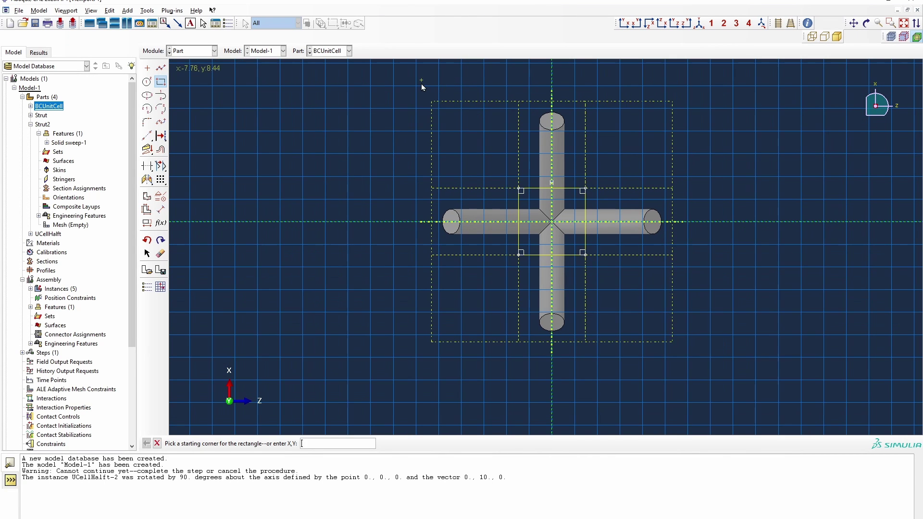
- Add an outer rectangle enclosing all struts, starting at about (-7.8, 8.4), and cut the section Through All with the extrude direction flipped
{"action": "left_click", "coordinate": [421, 83]}
{"action": "left_click", "coordinate": [708, 379]}
{"action": "middle_click", "coordinate": [708, 379]}
{"action": "left_click", "coordinate": [273, 444]}
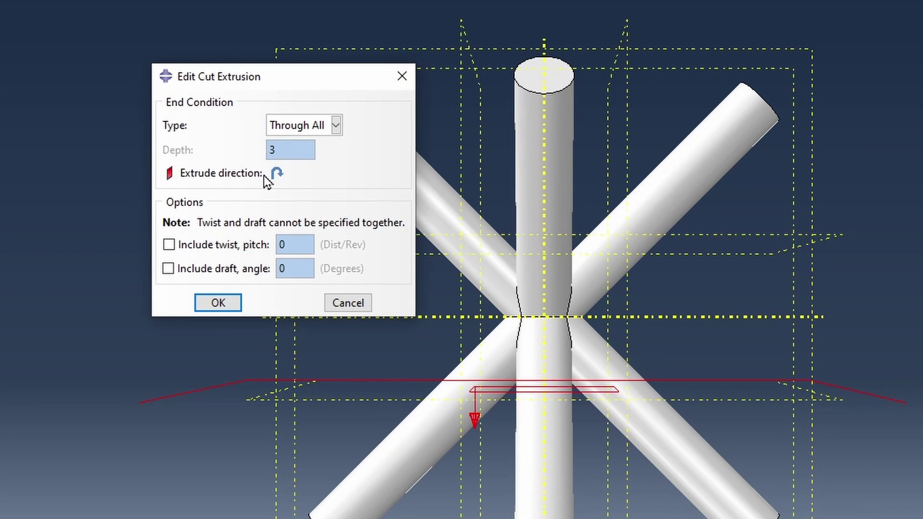
{"action": "left_click", "coordinate": [276, 174]}
{"action": "left_click", "coordinate": [235, 308]}
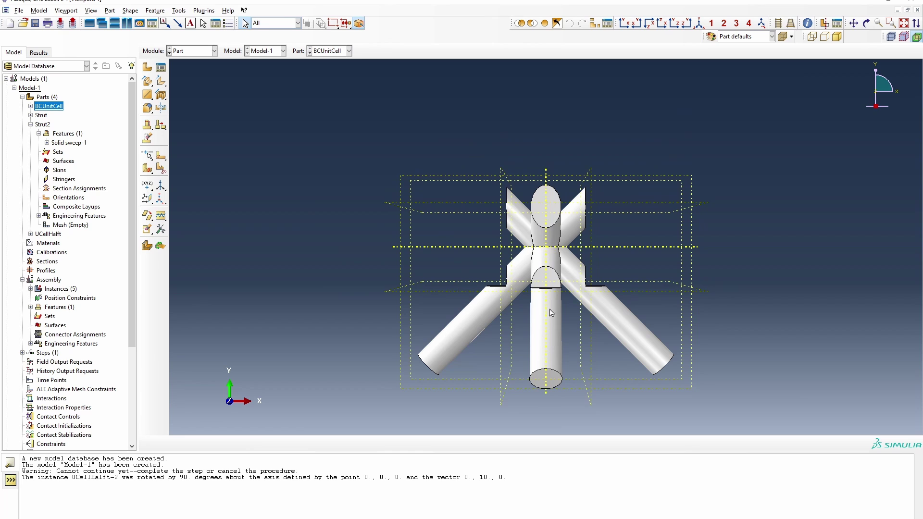
{"action": "left_click", "coordinate": [648, 25]}
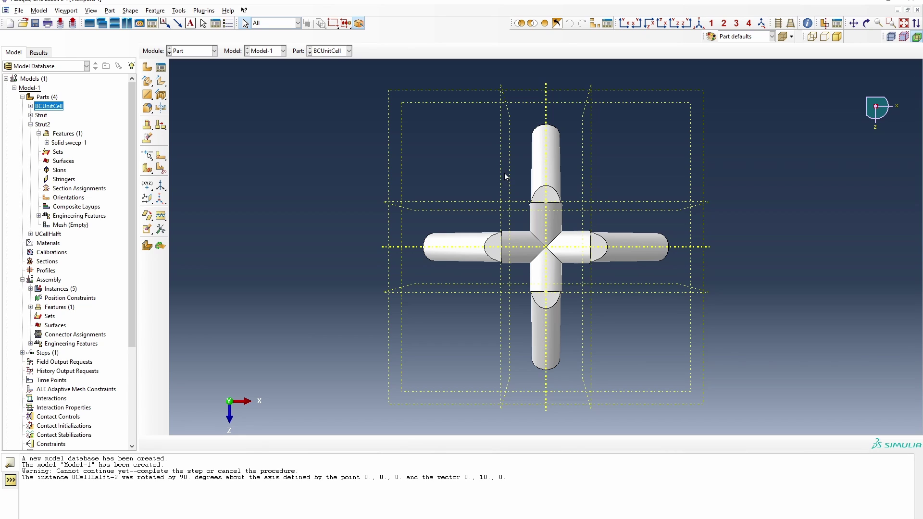
- Start an extruded cut sketch on the YZ-offset datum plane at negative X, with the Z datum axis vertical and on the right
{"action": "left_click", "coordinate": [160, 95]}
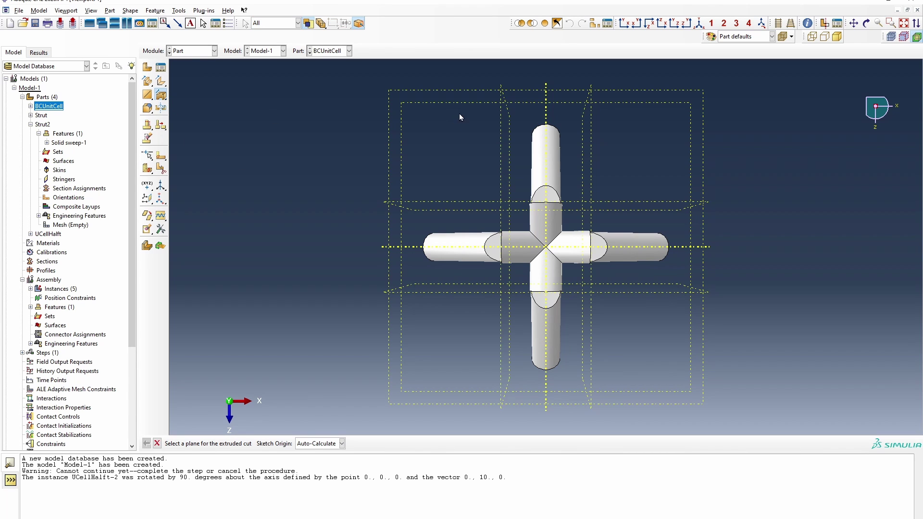
{"action": "left_click", "coordinate": [502, 153]}
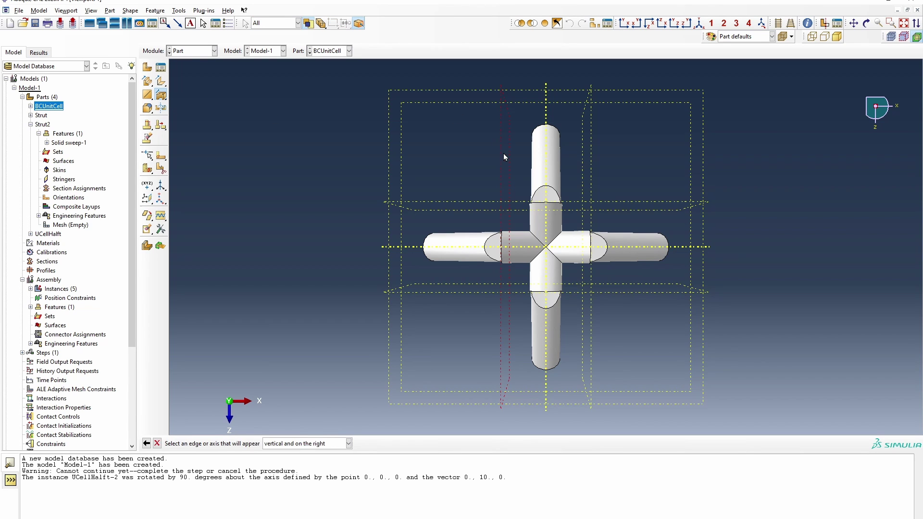
{"action": "left_click", "coordinate": [546, 118]}
{"action": "left_click", "coordinate": [493, 350]}
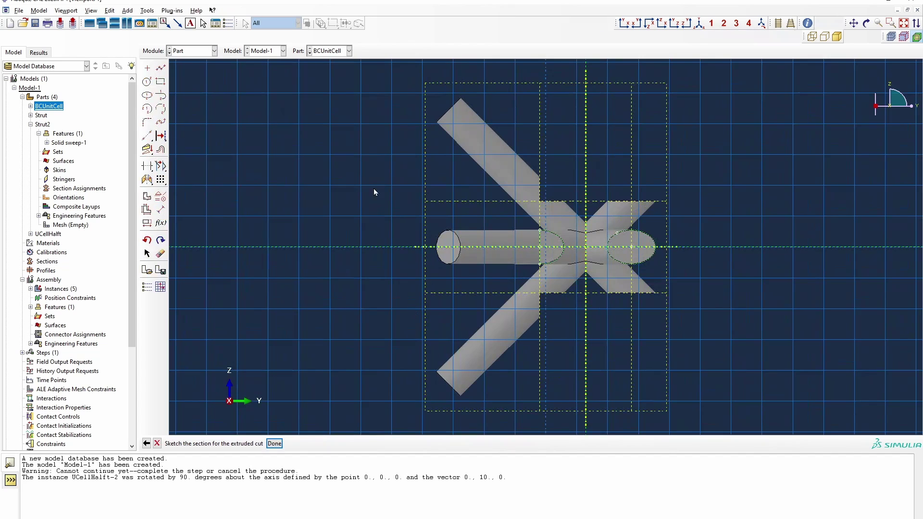
- Sketch the inner rectangle of the cut between the datum plane intersections, from about (-0.27, 2) to (3.74, -2)
{"action": "scroll", "coordinate": [587, 239], "scroll_direction": "up", "scroll_amount": 2}
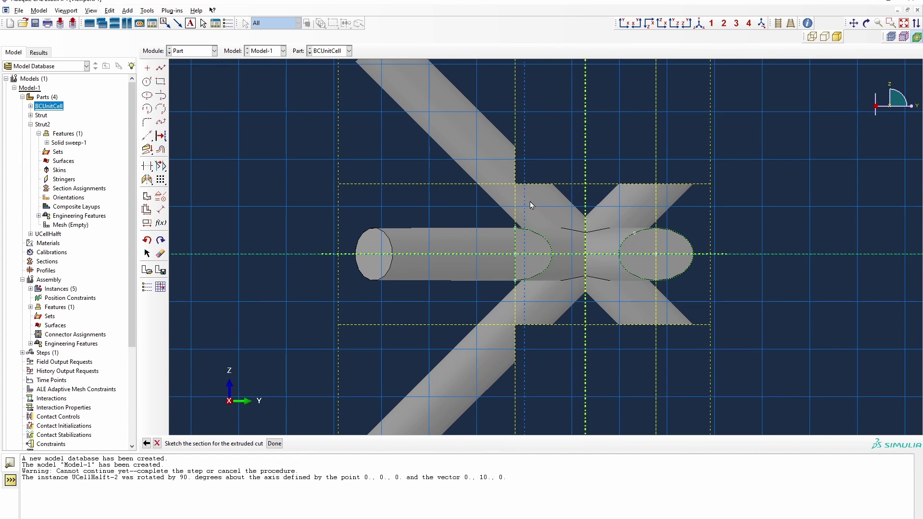
{"action": "left_click", "coordinate": [160, 82]}
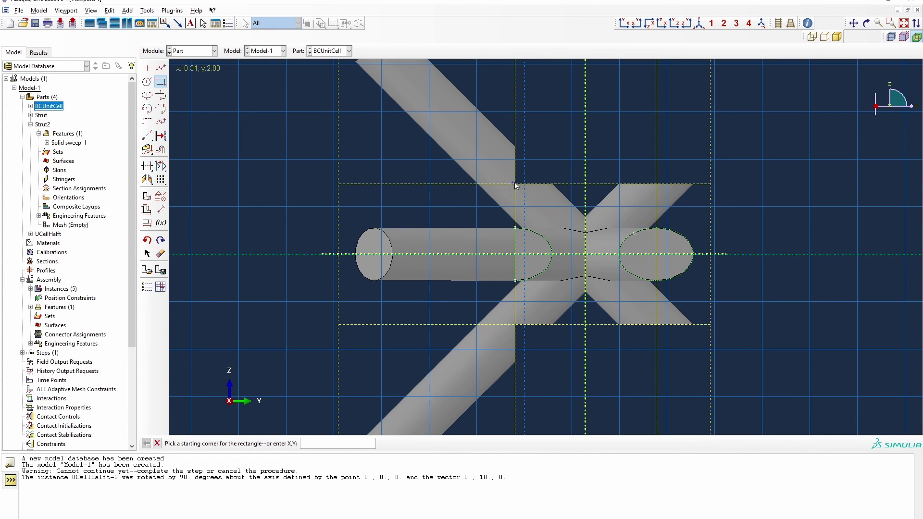
{"action": "scroll", "coordinate": [509, 186], "scroll_direction": "up", "scroll_amount": 5}
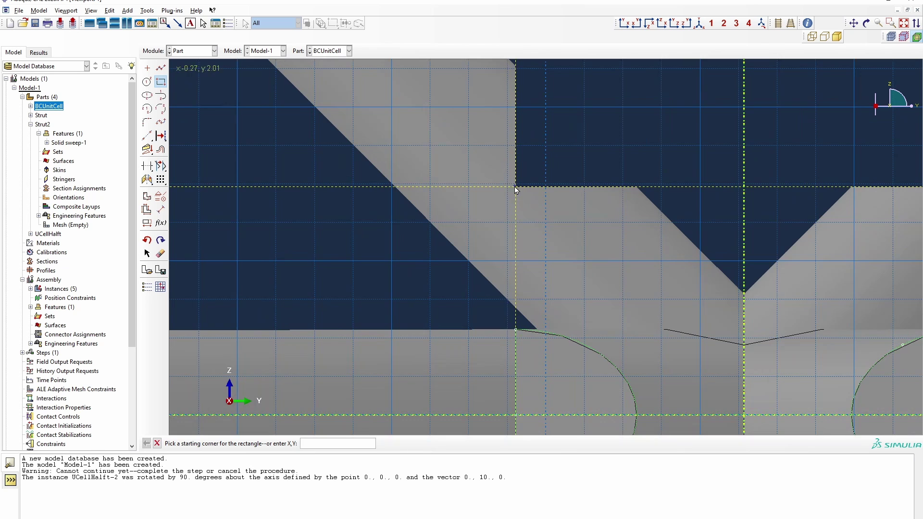
{"action": "left_click", "coordinate": [515, 183]}
{"action": "scroll", "coordinate": [515, 185], "scroll_direction": "down", "scroll_amount": 4}
{"action": "scroll", "coordinate": [663, 361], "scroll_direction": "up", "scroll_amount": 8}
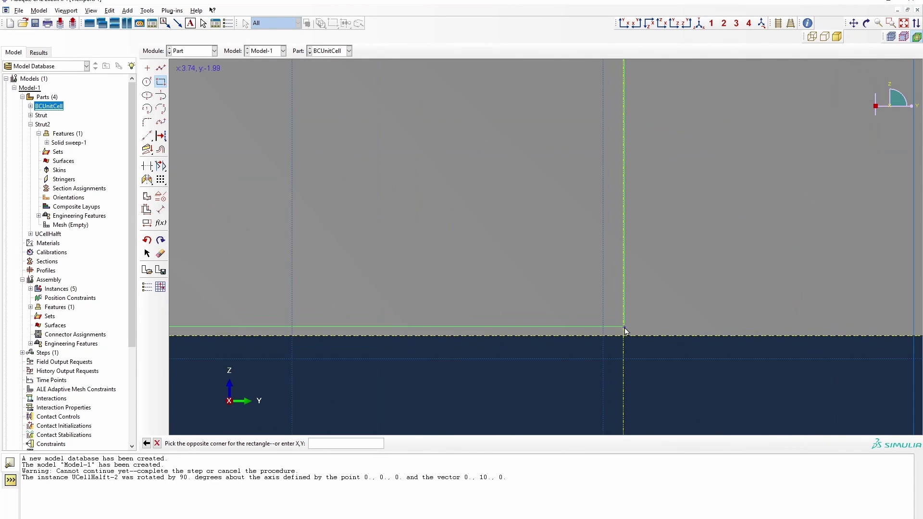
{"action": "left_click", "coordinate": [625, 340]}
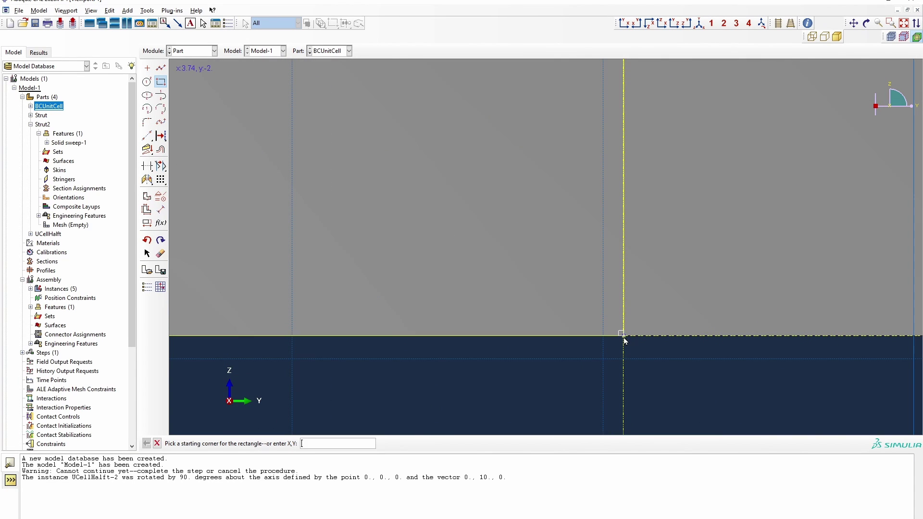
- Add an outer rectangle enclosing all struts and cut the section Through All toward positive X with the extrude direction flipped
{"action": "scroll", "coordinate": [655, 321], "scroll_direction": "down", "scroll_amount": 8}
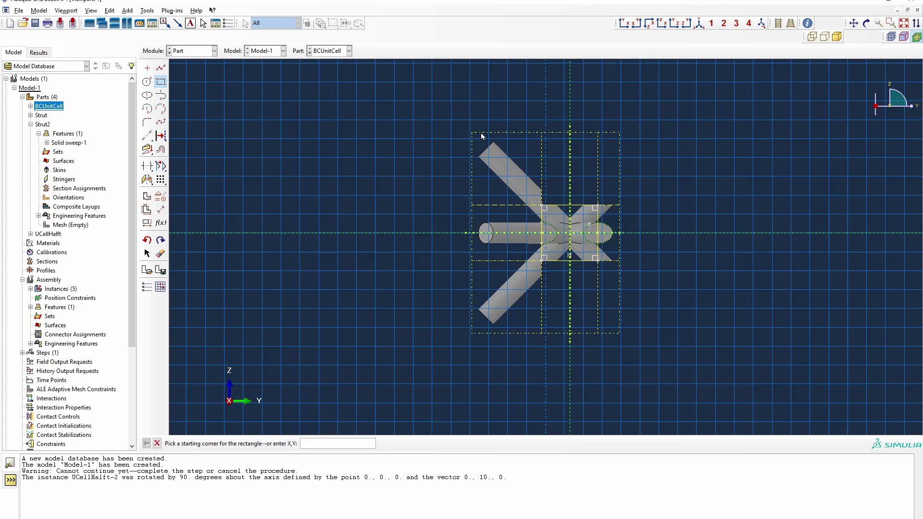
{"action": "left_click", "coordinate": [425, 98]}
{"action": "left_click", "coordinate": [661, 391]}
{"action": "right_click", "coordinate": [725, 345]}
{"action": "left_click", "coordinate": [744, 389]}
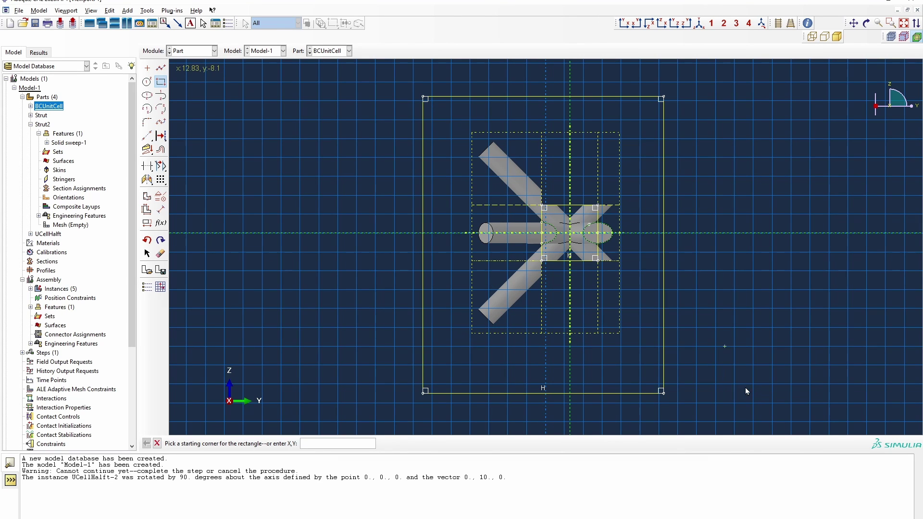
{"action": "left_click", "coordinate": [274, 443]}
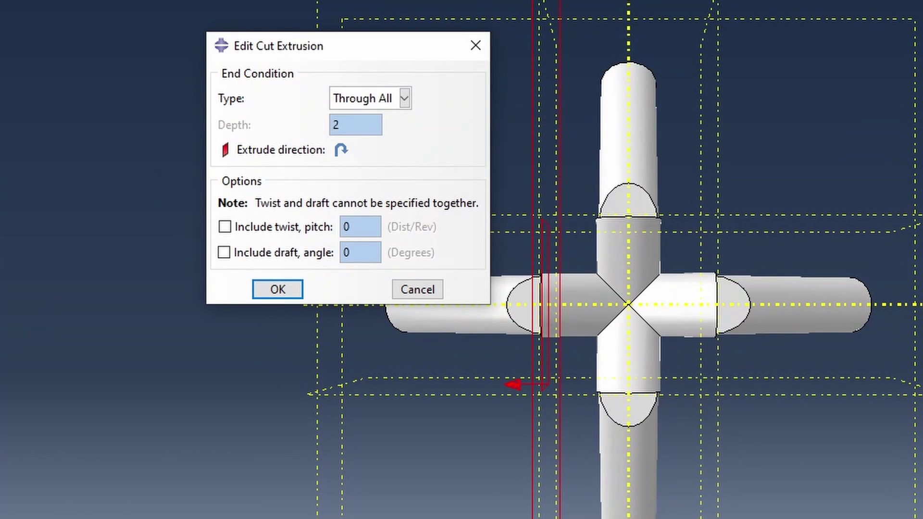
{"action": "left_click", "coordinate": [400, 169]}
{"action": "left_click", "coordinate": [278, 288]}
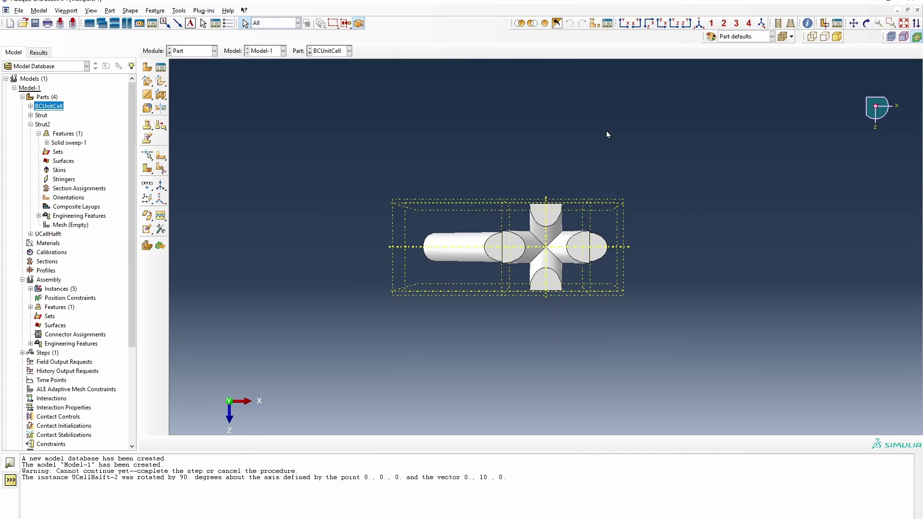
{"action": "left_click", "coordinate": [698, 22]}
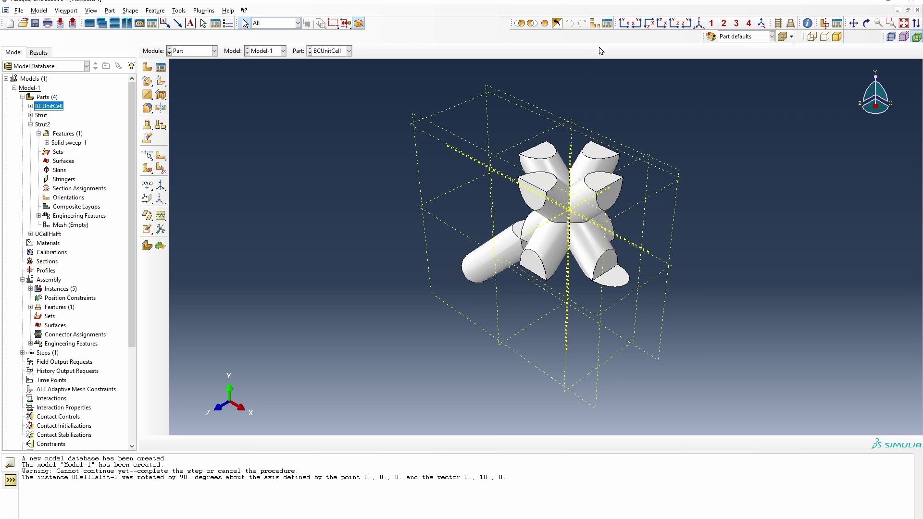
{"action": "left_click", "coordinate": [866, 23]}
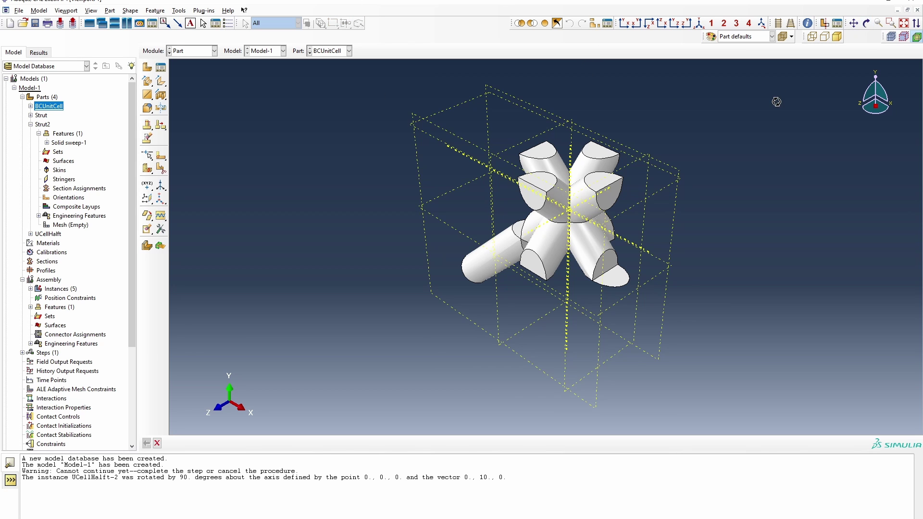
{"action": "left_click_drag", "start_coordinate": [702, 193], "coordinate": [650, 215]}
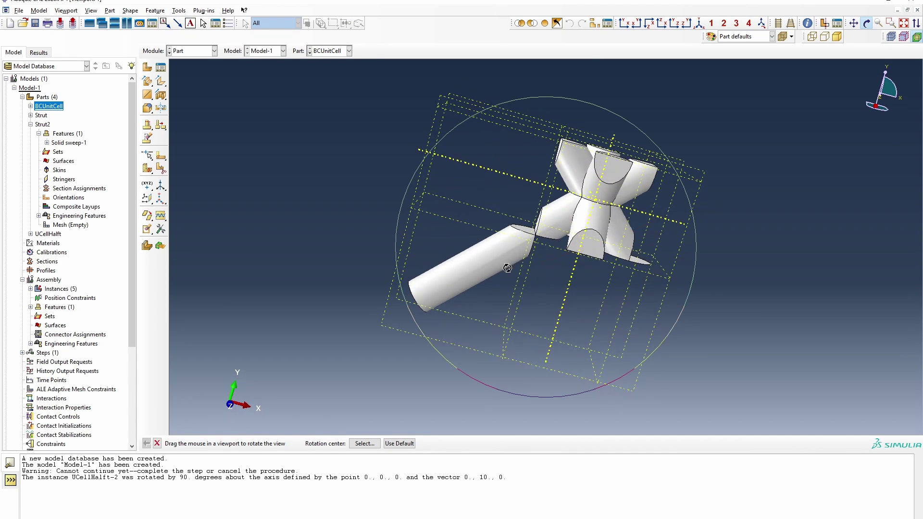
{"action": "left_click_drag", "start_coordinate": [553, 261], "coordinate": [455, 257]}
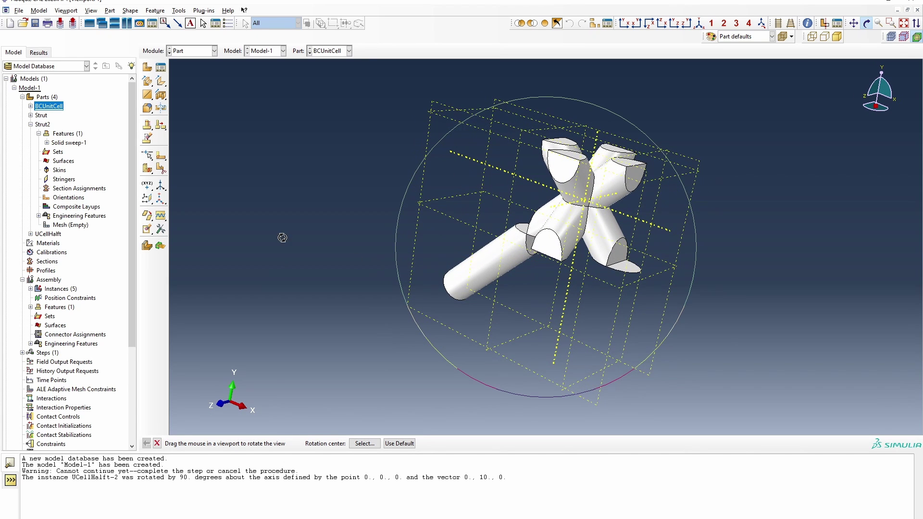
{"action": "right_click", "coordinate": [282, 238]}
{"action": "left_click", "coordinate": [329, 303]}
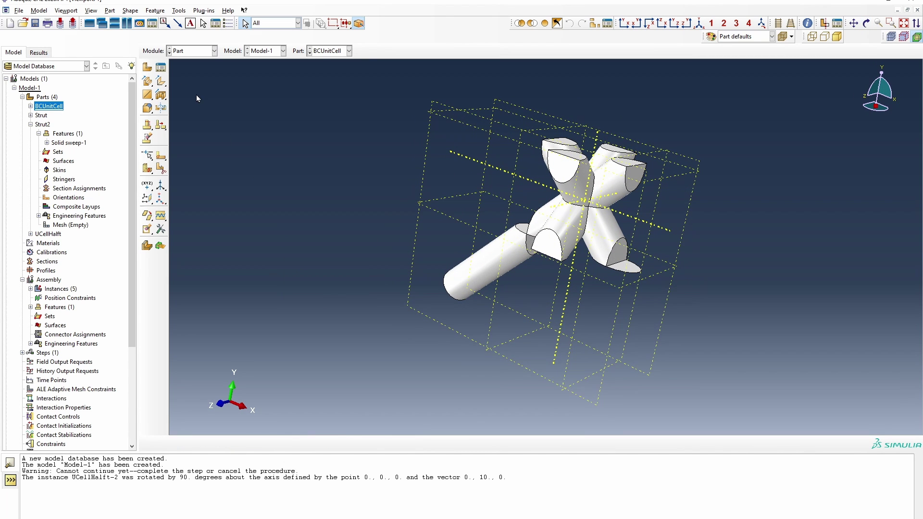
{"action": "left_click", "coordinate": [161, 95]}
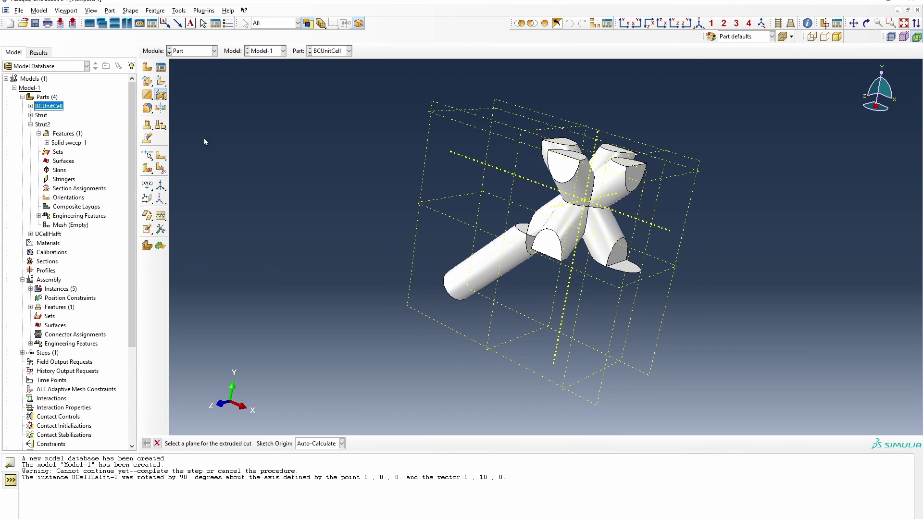
{"action": "left_click", "coordinate": [497, 285]}
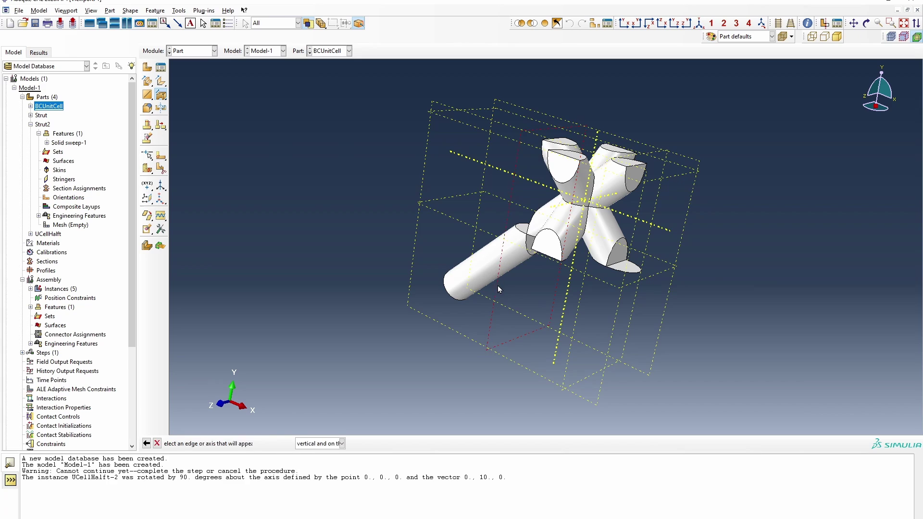
{"action": "left_click", "coordinate": [568, 294]}
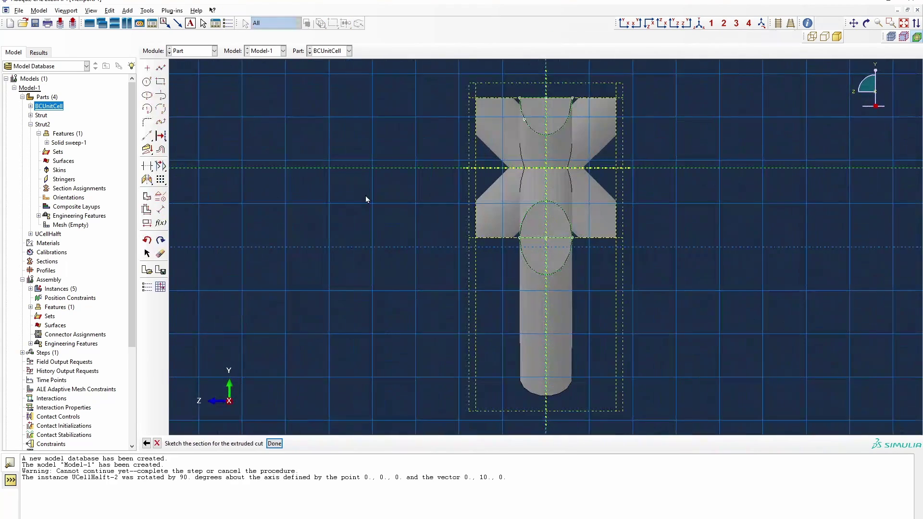
{"action": "left_click", "coordinate": [160, 81]}
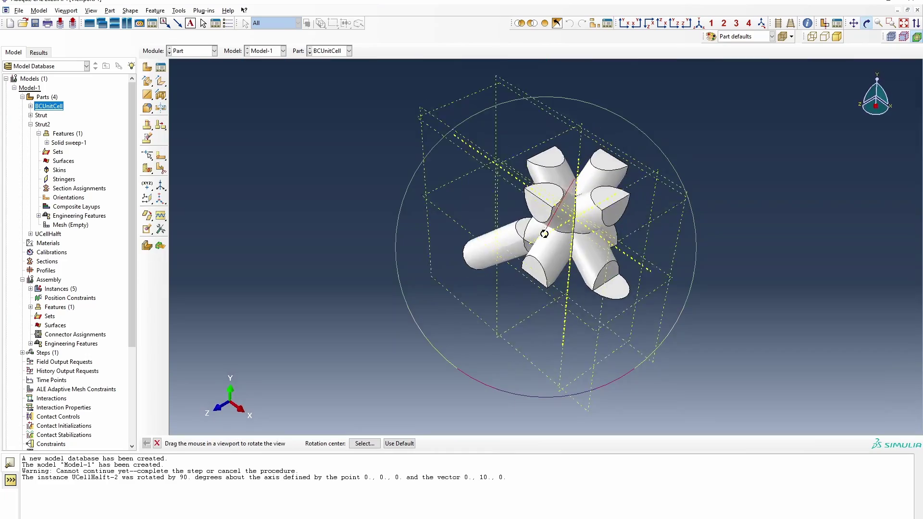
- Start an extruded cut sketch on the upper XZ-offset datum plane, with the Z datum axis vertical and on the right
{"action": "left_click_drag", "start_coordinate": [544, 234], "coordinate": [665, 257]}
{"action": "right_click", "coordinate": [810, 231]}
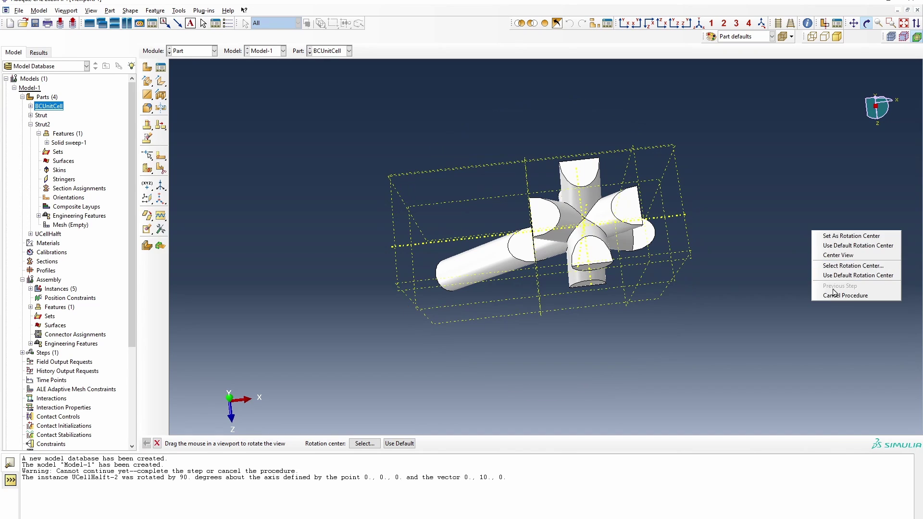
{"action": "left_click", "coordinate": [845, 295]}
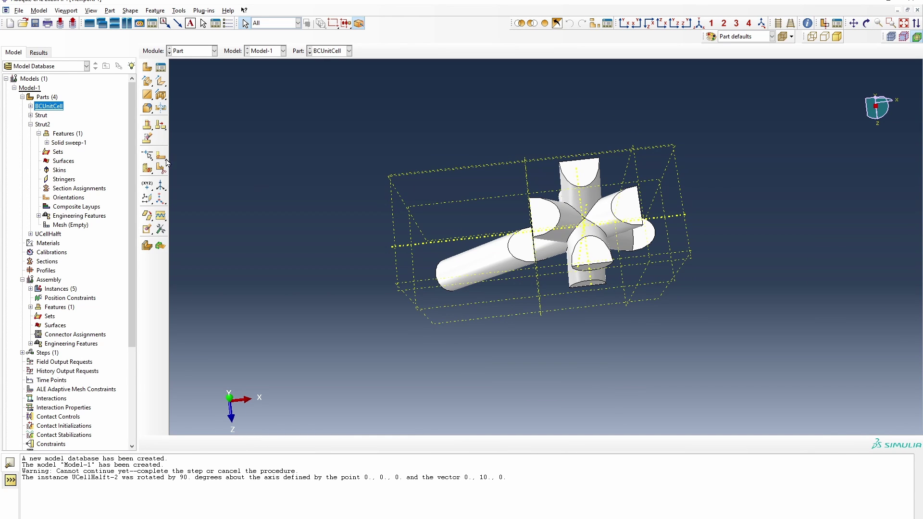
{"action": "left_click", "coordinate": [160, 94]}
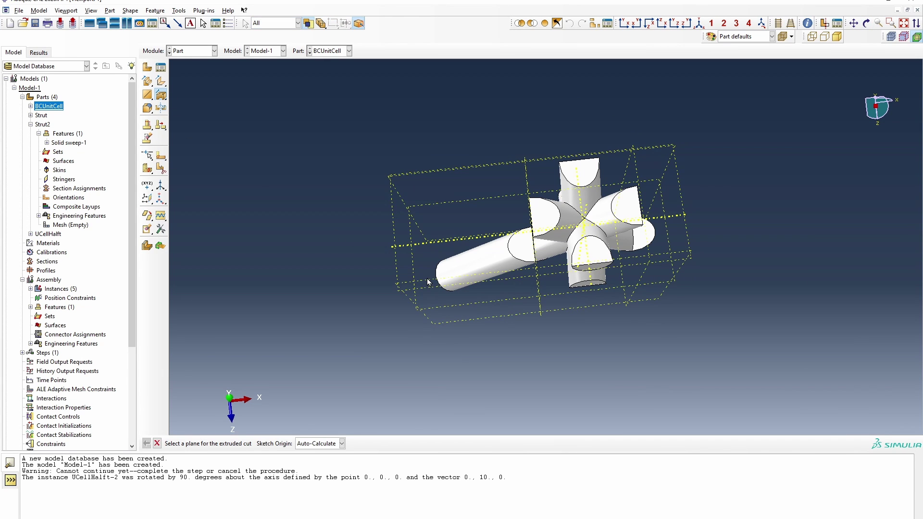
{"action": "left_click", "coordinate": [391, 206]}
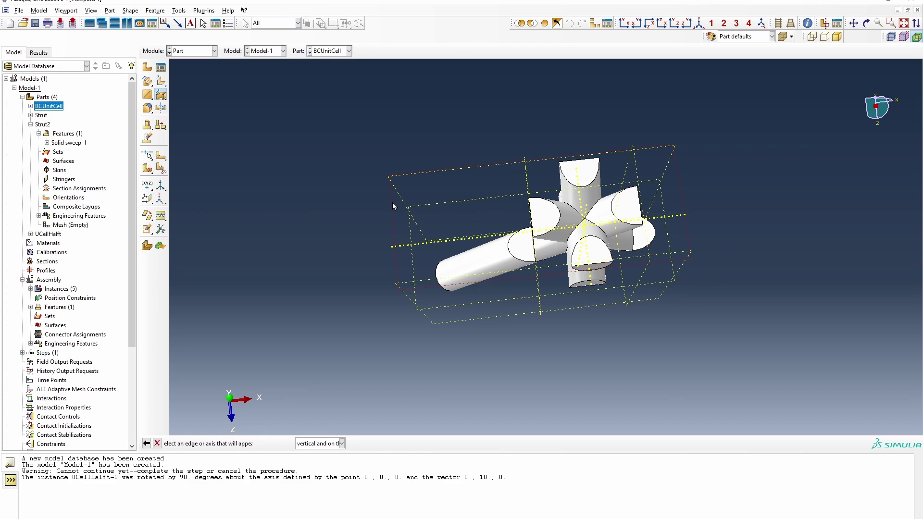
{"action": "left_click", "coordinate": [579, 195]}
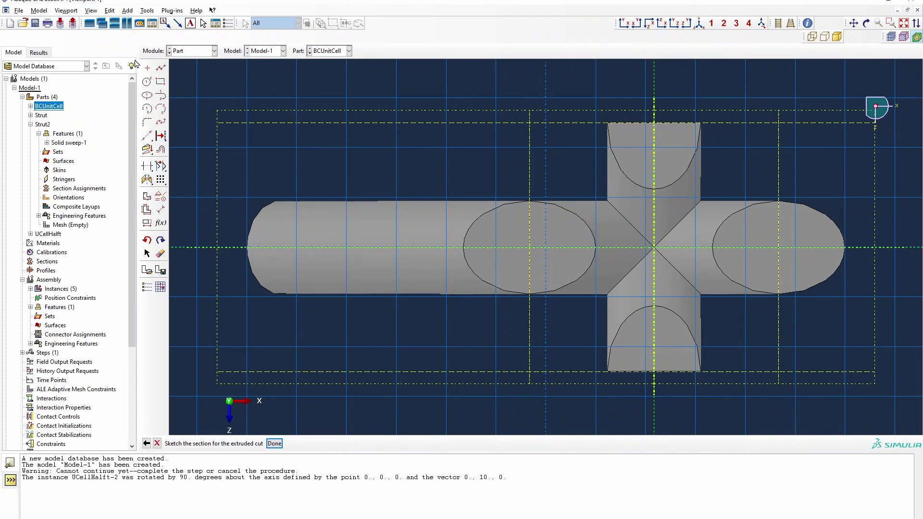
- Sketch a rectangle around the cell centre on the datum plane intersections, from about (-0.27, 2) to (3.74, -2)
{"action": "left_click", "coordinate": [161, 81]}
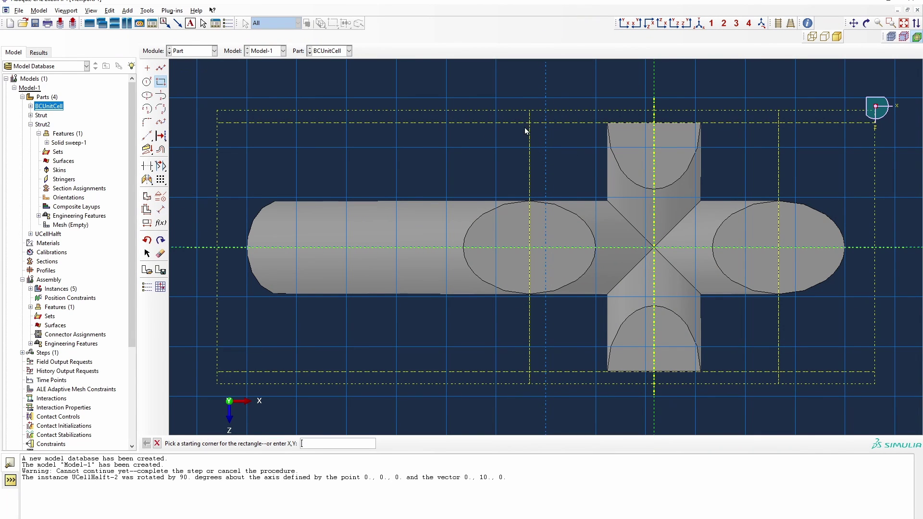
{"action": "scroll", "coordinate": [530, 129], "scroll_direction": "up", "scroll_amount": 6}
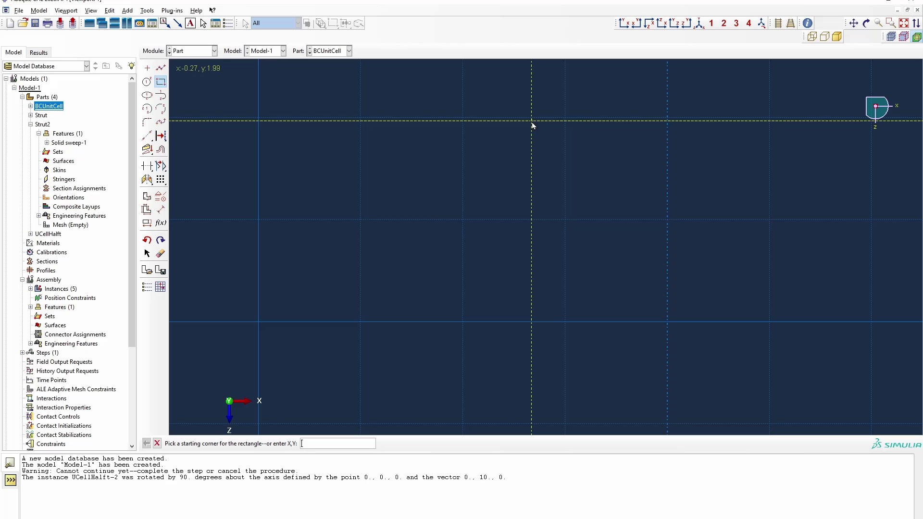
{"action": "left_click", "coordinate": [532, 124]}
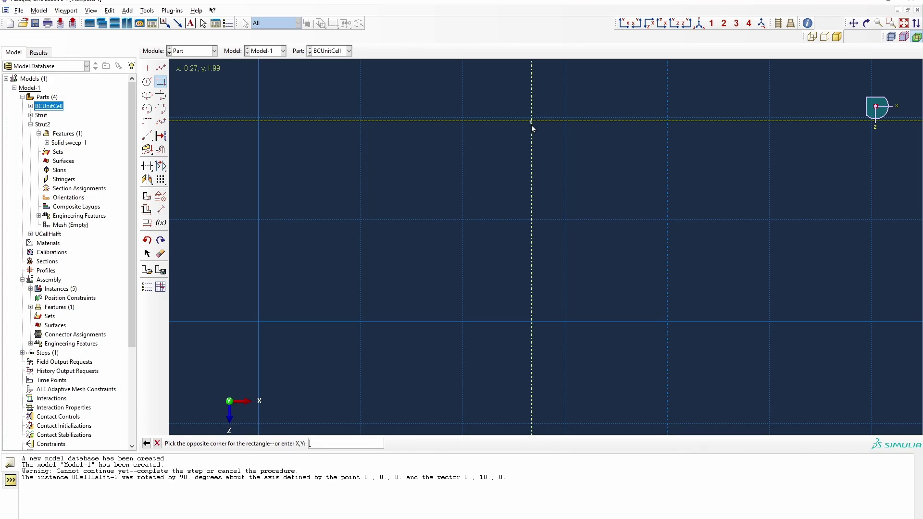
{"action": "scroll", "coordinate": [625, 232], "scroll_direction": "down", "scroll_amount": 4}
{"action": "scroll", "coordinate": [748, 355], "scroll_direction": "up", "scroll_amount": 5}
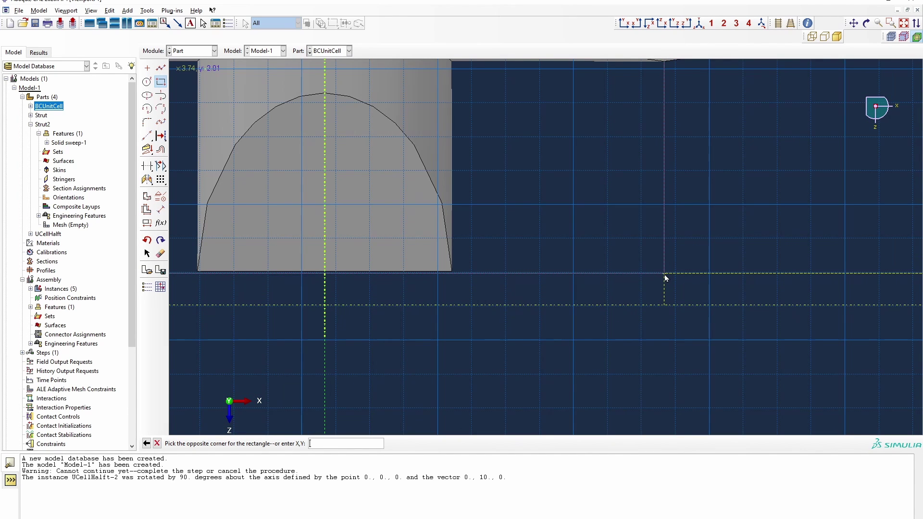
{"action": "left_click", "coordinate": [666, 274]}
- Enclose the remaining long strut and the cell in an outer rectangle and cut the section Through All in the default direction
{"action": "scroll", "coordinate": [702, 293], "scroll_direction": "down", "scroll_amount": 4}
{"action": "scroll", "coordinate": [697, 298], "scroll_direction": "down", "scroll_amount": 2}
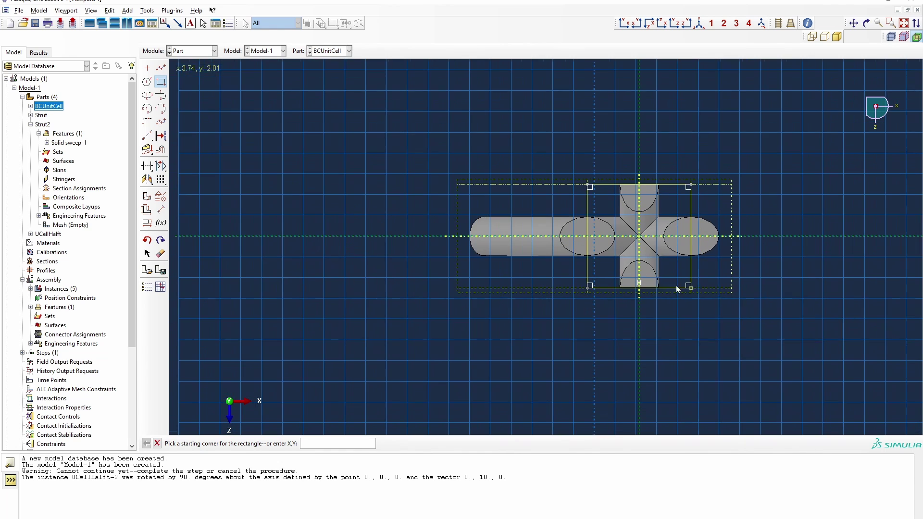
{"action": "left_click", "coordinate": [393, 92]}
{"action": "left_click", "coordinate": [800, 380]}
{"action": "right_click", "coordinate": [837, 324]}
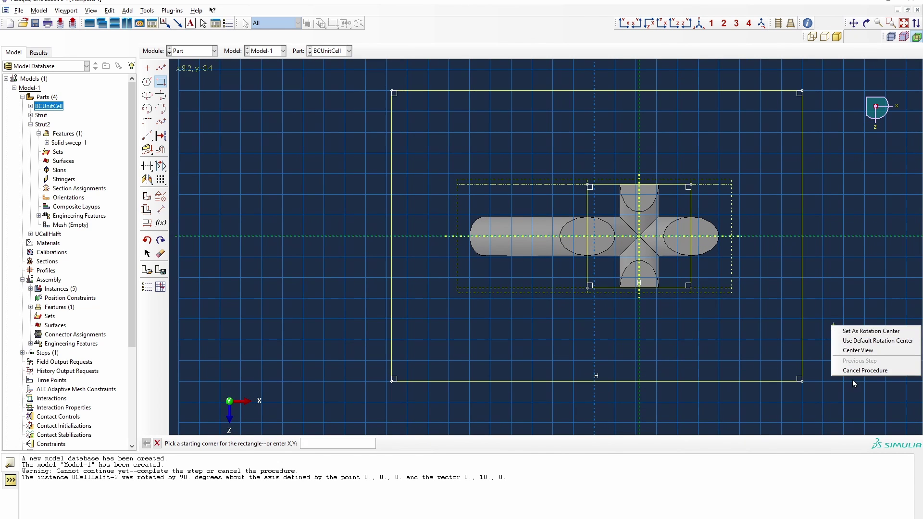
{"action": "left_click", "coordinate": [852, 372]}
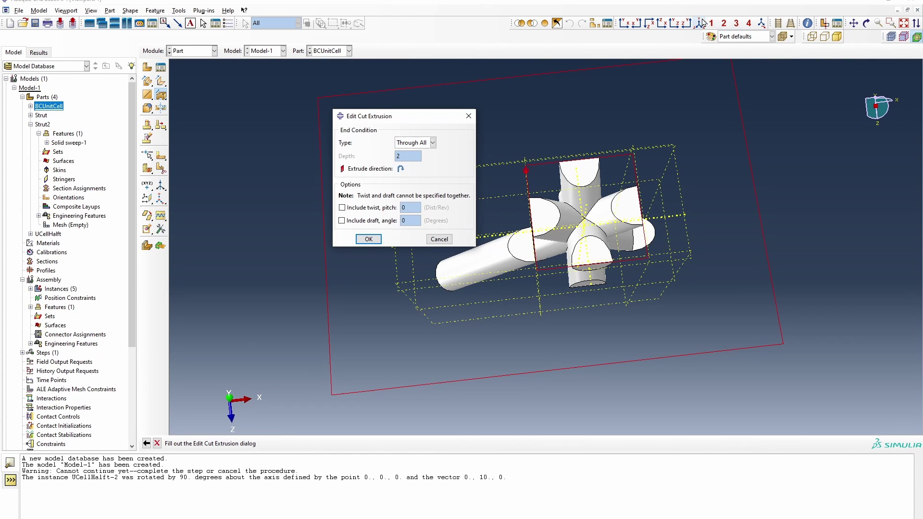
{"action": "left_click", "coordinate": [701, 23]}
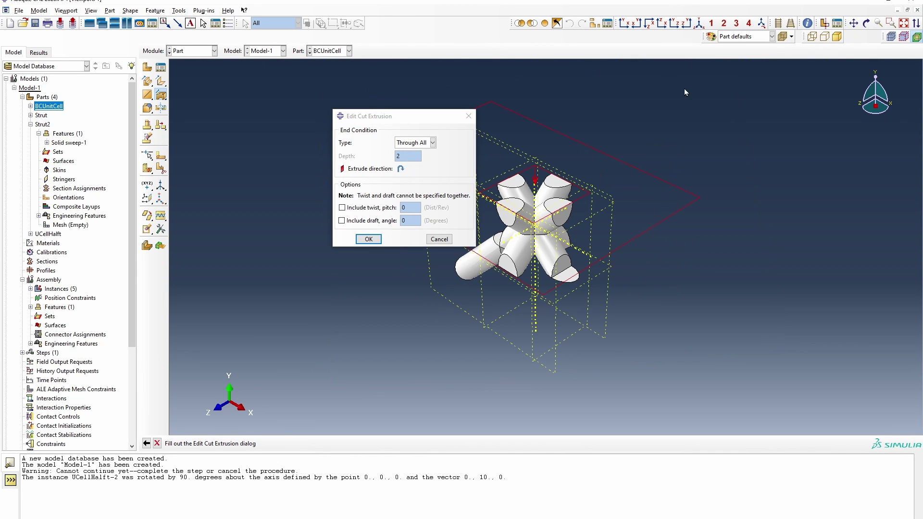
{"action": "left_click", "coordinate": [368, 239]}
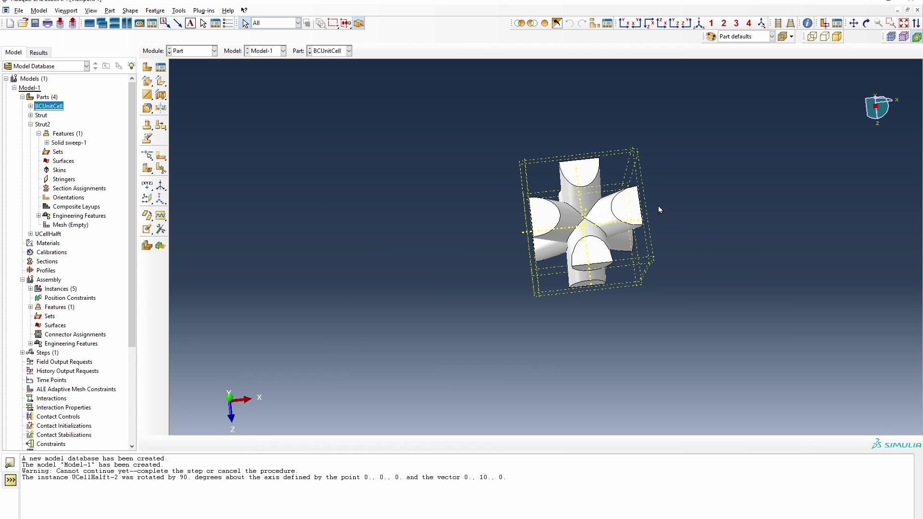
- Show BCUnitCell in isometric view with all datums hidden in the part display options
{"action": "left_click", "coordinate": [699, 23]}
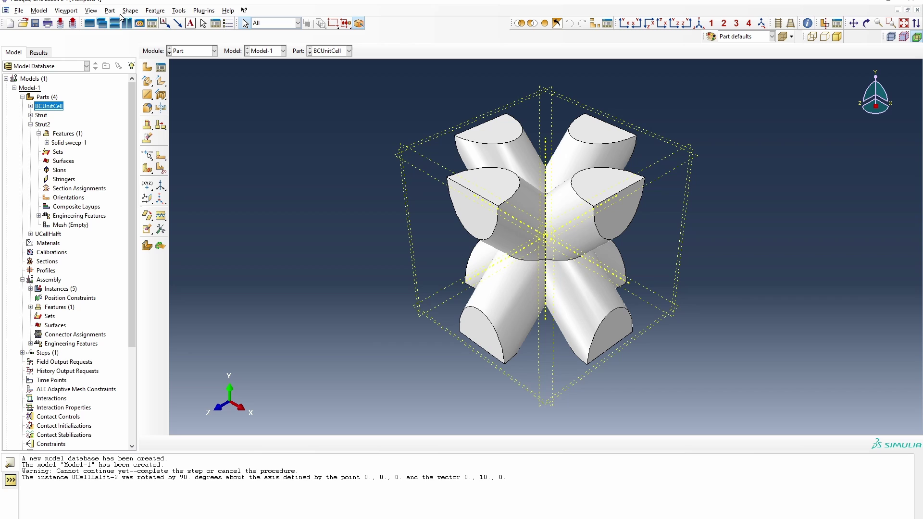
{"action": "left_click", "coordinate": [91, 11]}
{"action": "left_click", "coordinate": [122, 192]}
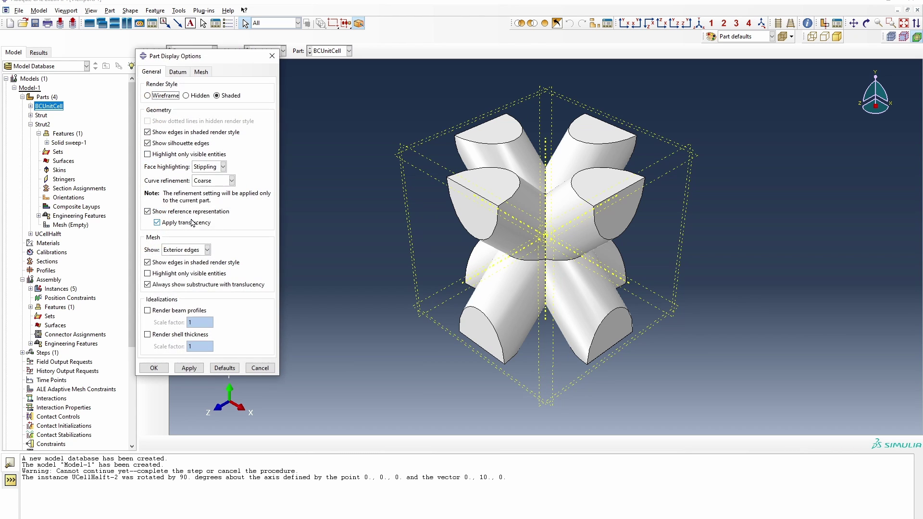
{"action": "left_click", "coordinate": [178, 73]}
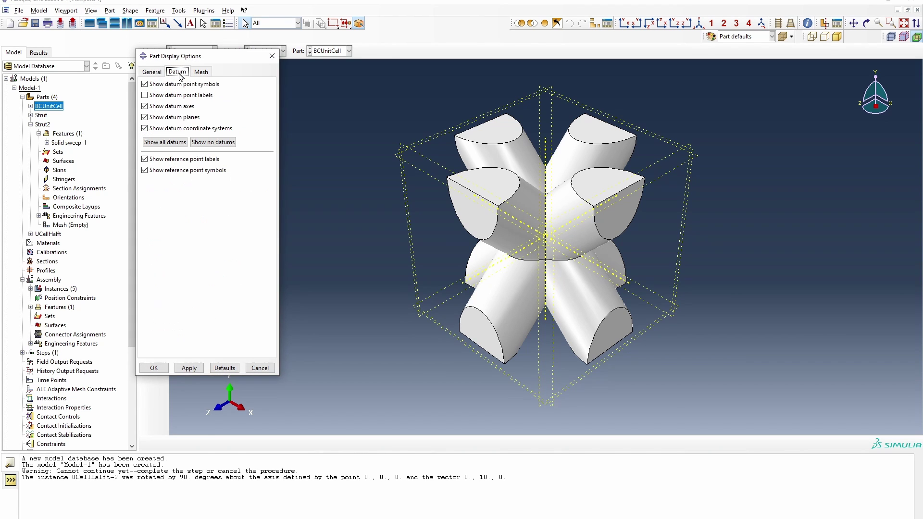
{"action": "left_click", "coordinate": [213, 142]}
{"action": "left_click", "coordinate": [163, 368]}
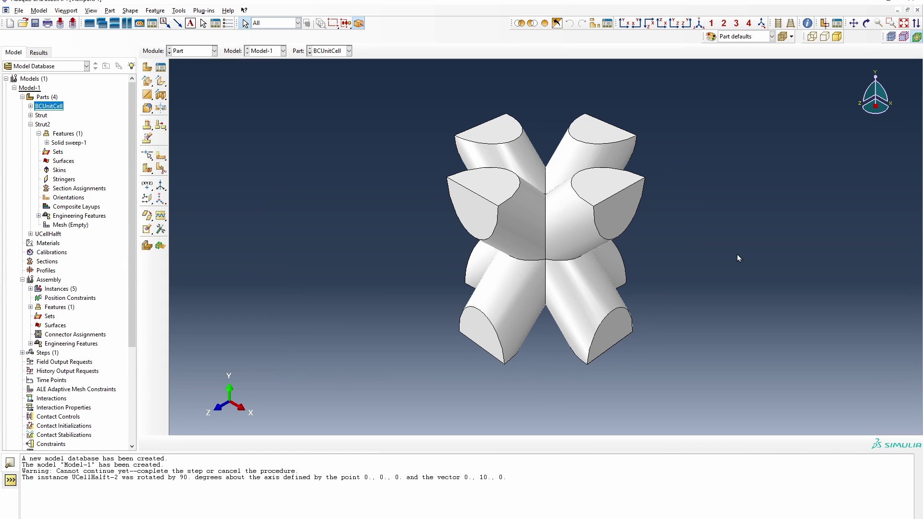
{"action": "scroll", "coordinate": [604, 150], "scroll_direction": "up", "scroll_amount": 1}
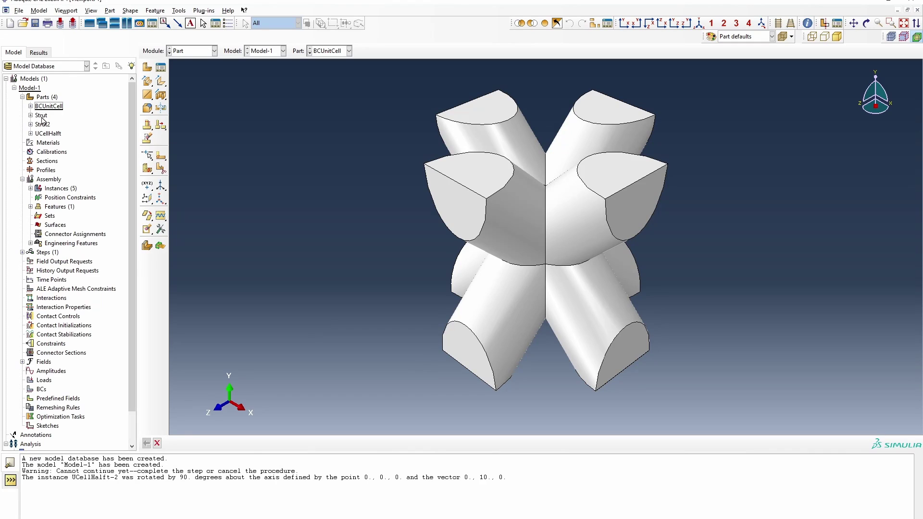
- Open the assembly and preview the BCUnitCell part as a dependent instance without adding it
{"action": "double_click", "coordinate": [54, 189]}
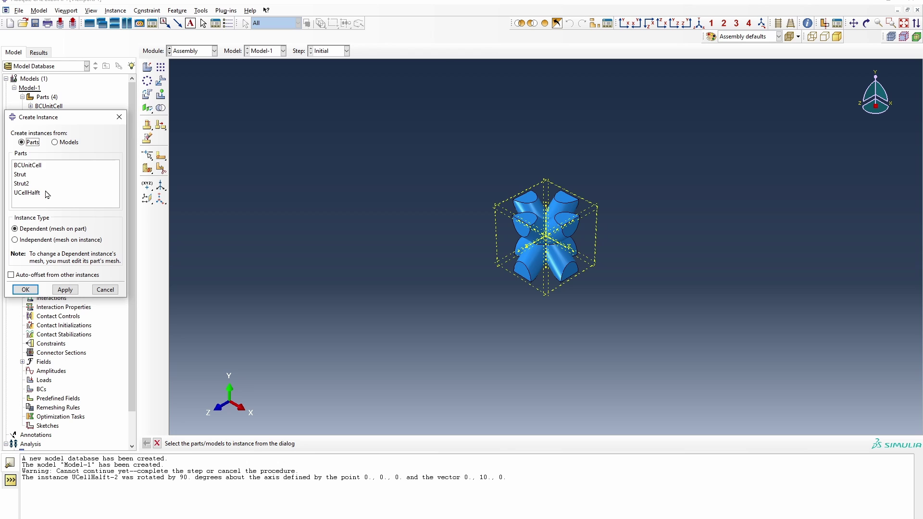
{"action": "left_click", "coordinate": [39, 167]}
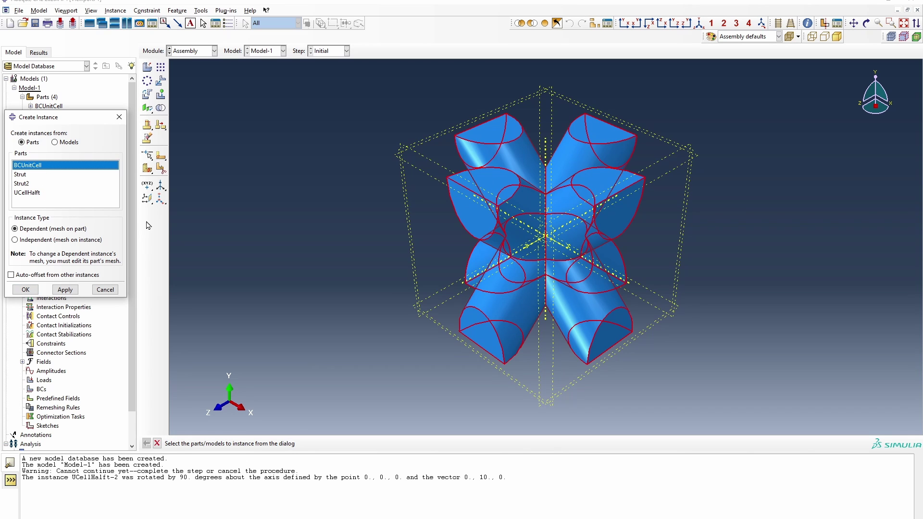
{"action": "left_click", "coordinate": [105, 289]}
- Create a linear pattern of the unit cell instance with 2 copies at an offset of 4 in both directions
{"action": "left_click", "coordinate": [161, 67]}
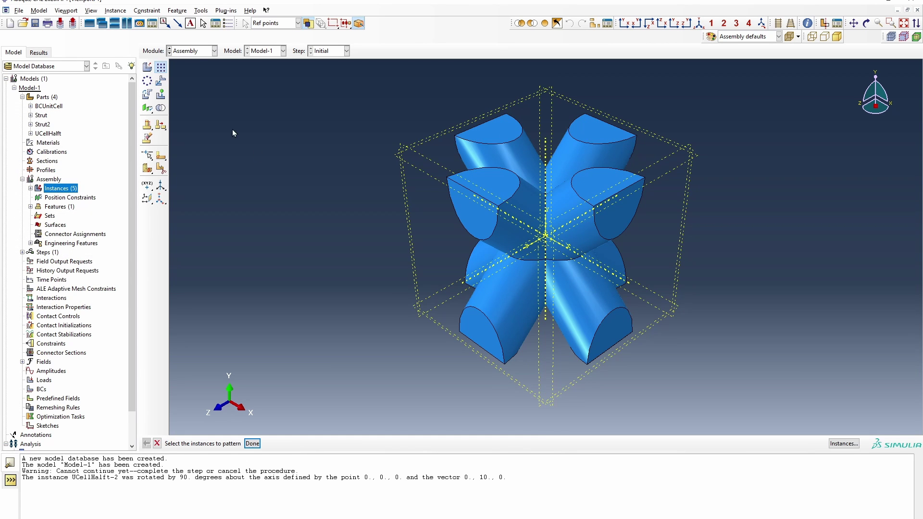
{"action": "left_click", "coordinate": [565, 284]}
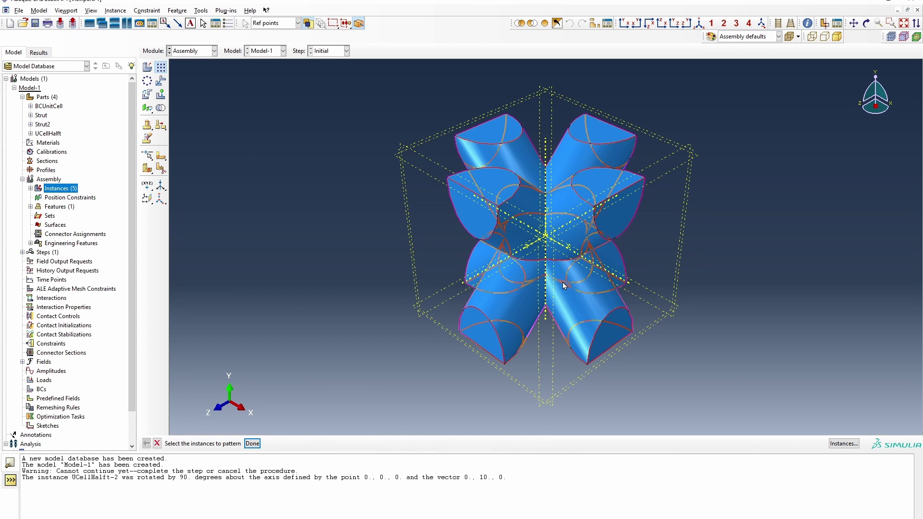
{"action": "left_click", "coordinate": [253, 443]}
{"action": "scroll", "coordinate": [346, 238], "scroll_direction": "down", "scroll_amount": 5}
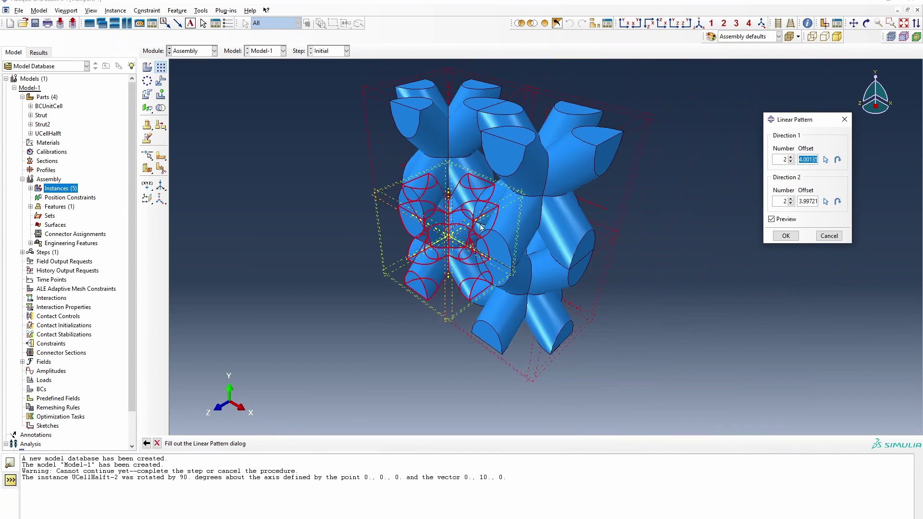
{"action": "scroll", "coordinate": [673, 146], "scroll_direction": "down", "scroll_amount": 3}
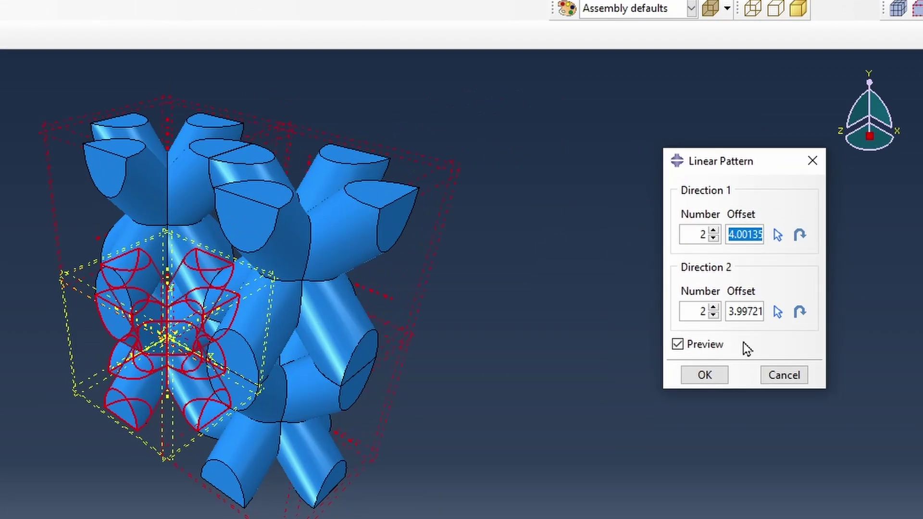
{"action": "type", "text": "4"}
{"action": "left_click_drag", "start_coordinate": [730, 312], "coordinate": [760, 314]}
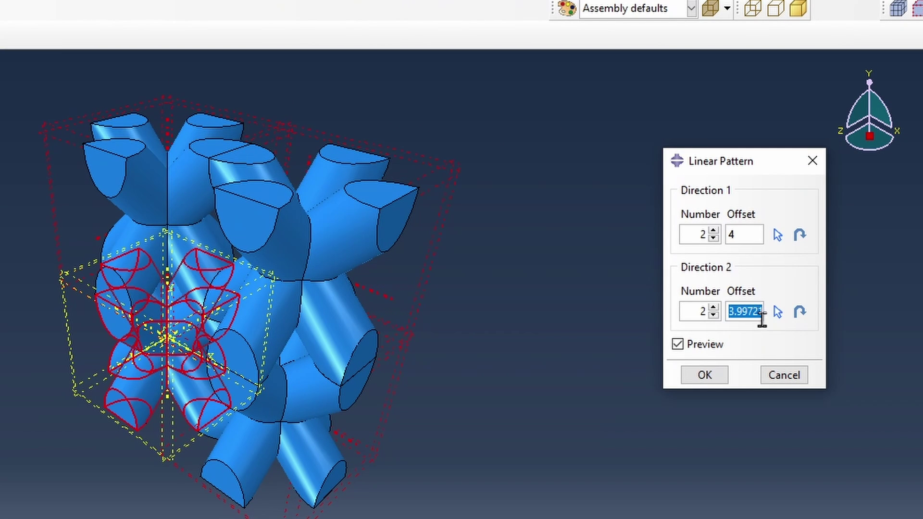
{"action": "type", "text": "4"}
{"action": "left_click", "coordinate": [591, 444]}
{"action": "left_click", "coordinate": [704, 376]}
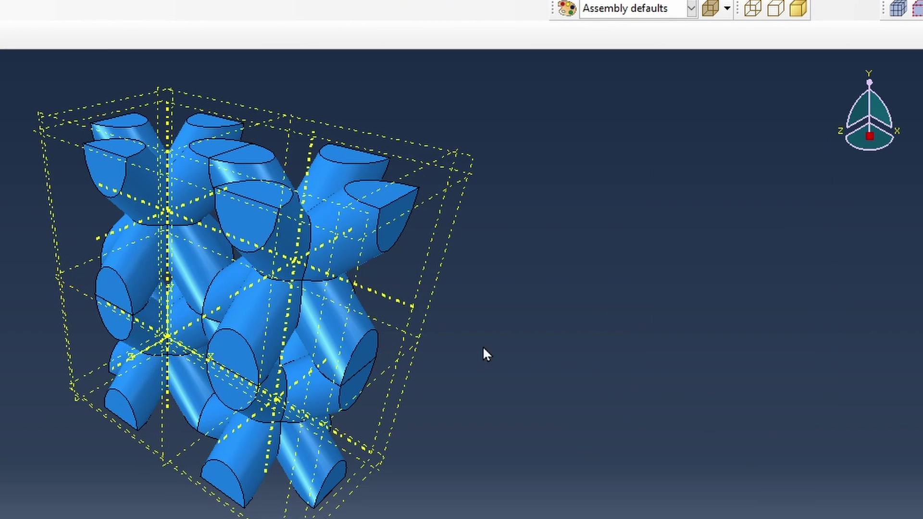
- Start a linear pattern of all patterned cells with 2 copies at offset 4 in direction 1 and only 1 in direction 2
{"action": "left_click", "coordinate": [851, 0]}
{"action": "left_click_drag", "start_coordinate": [336, 337], "coordinate": [369, 376]}
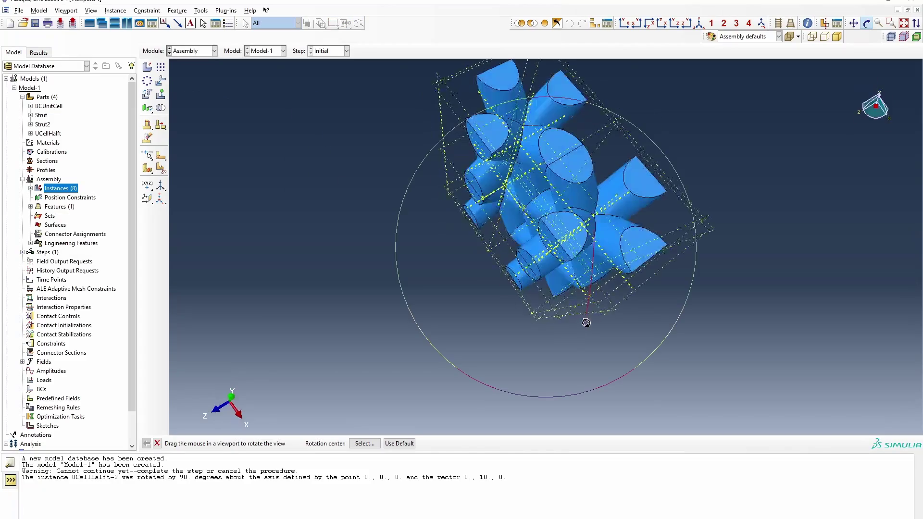
{"action": "left_click_drag", "start_coordinate": [599, 240], "coordinate": [479, 263]}
{"action": "right_click", "coordinate": [321, 213]}
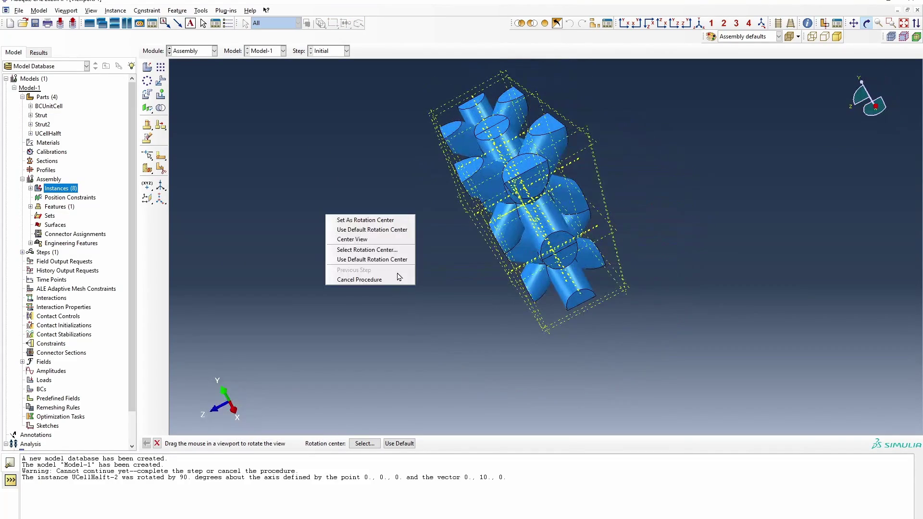
{"action": "left_click", "coordinate": [395, 285]}
{"action": "left_click", "coordinate": [161, 67]}
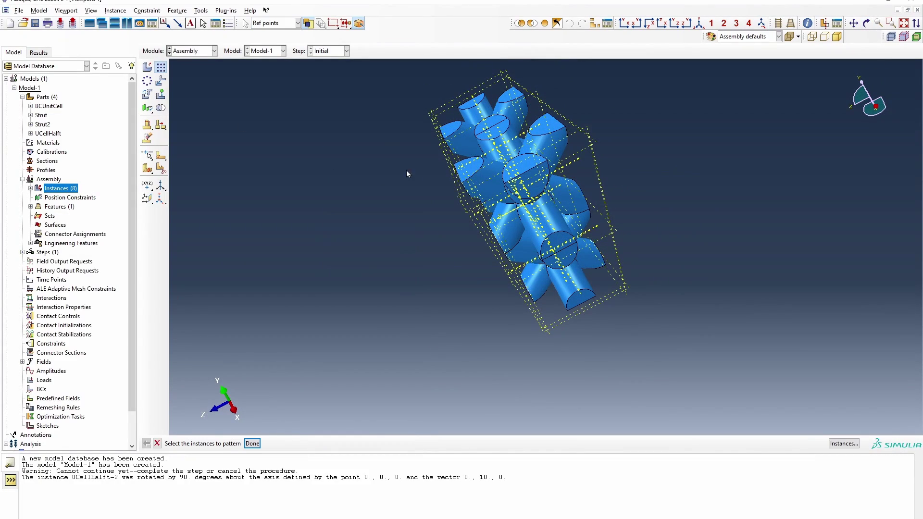
{"action": "left_click_drag", "start_coordinate": [370, 96], "coordinate": [669, 359]}
{"action": "left_click", "coordinate": [252, 443]}
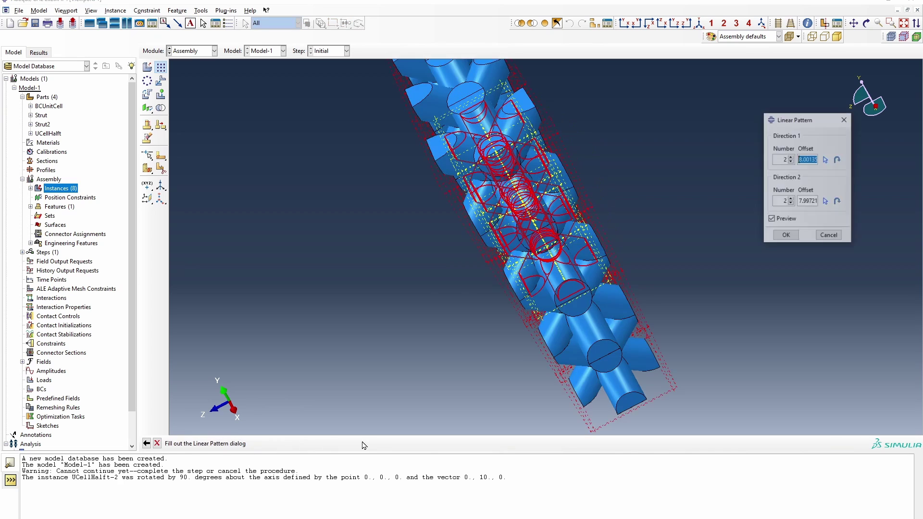
{"action": "type", "text": "4"}
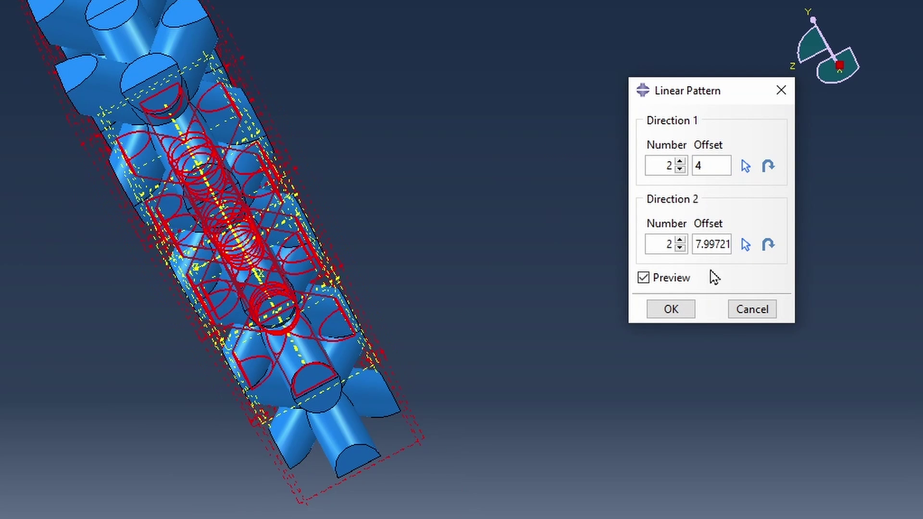
{"action": "left_click", "coordinate": [679, 248]}
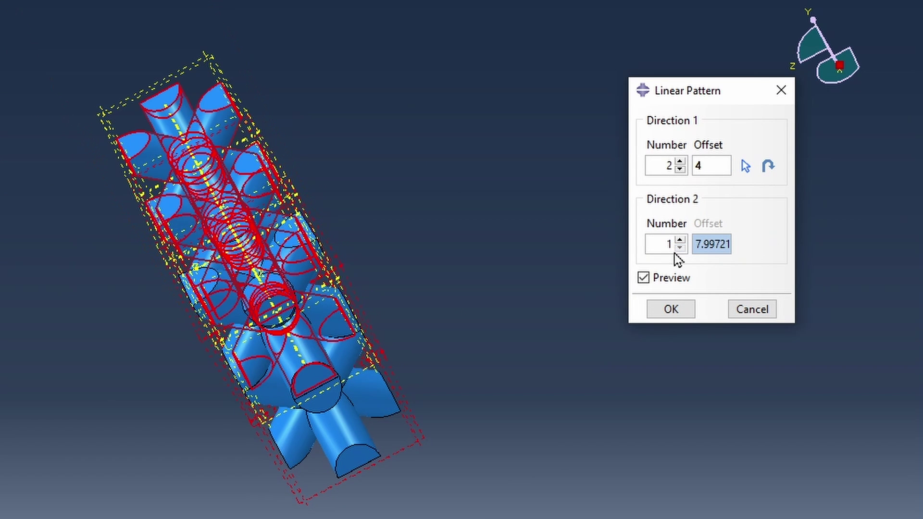
- Align the pattern's first direction with the Z-direction datum axis and create the second layer of cells
{"action": "left_click", "coordinate": [746, 166]}
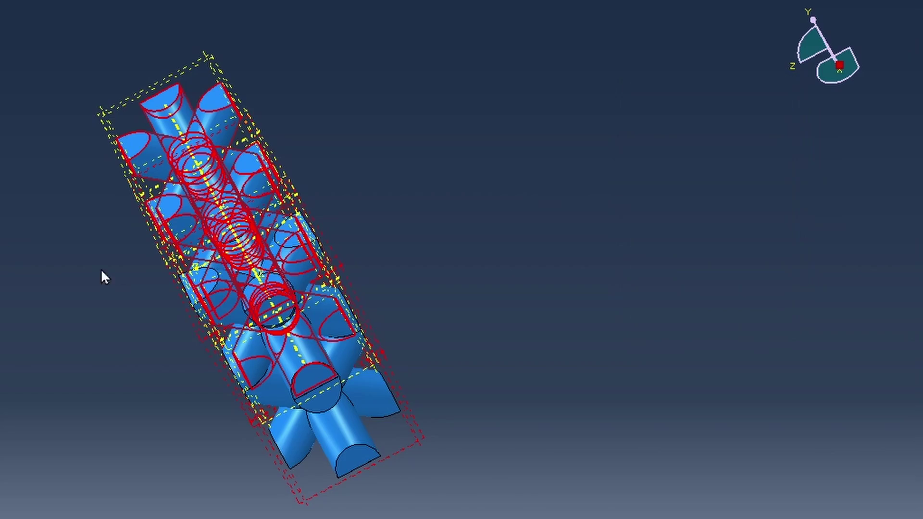
{"action": "scroll", "coordinate": [140, 231], "scroll_direction": "up", "scroll_amount": 2}
{"action": "scroll", "coordinate": [206, 271], "scroll_direction": "up", "scroll_amount": 5}
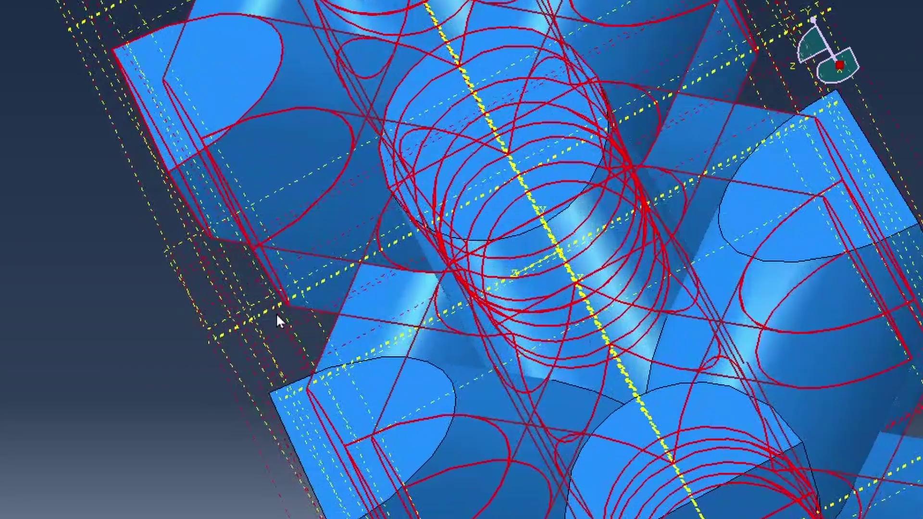
{"action": "left_click", "coordinate": [260, 310]}
{"action": "scroll", "coordinate": [260, 310], "scroll_direction": "down", "scroll_amount": 5}
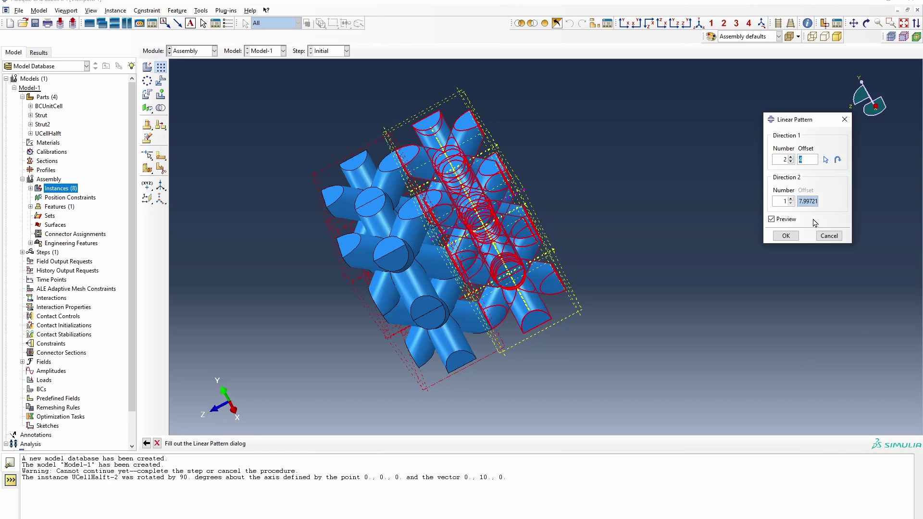
{"action": "left_click", "coordinate": [785, 235]}
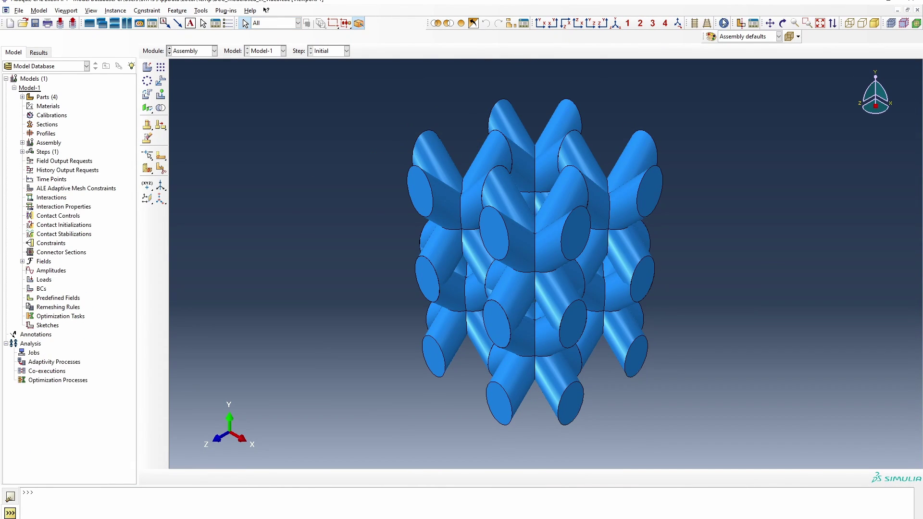
- Colour-code the assembly by part instances and rotate the view to inspect the cells from another side
{"action": "left_click", "coordinate": [740, 38]}
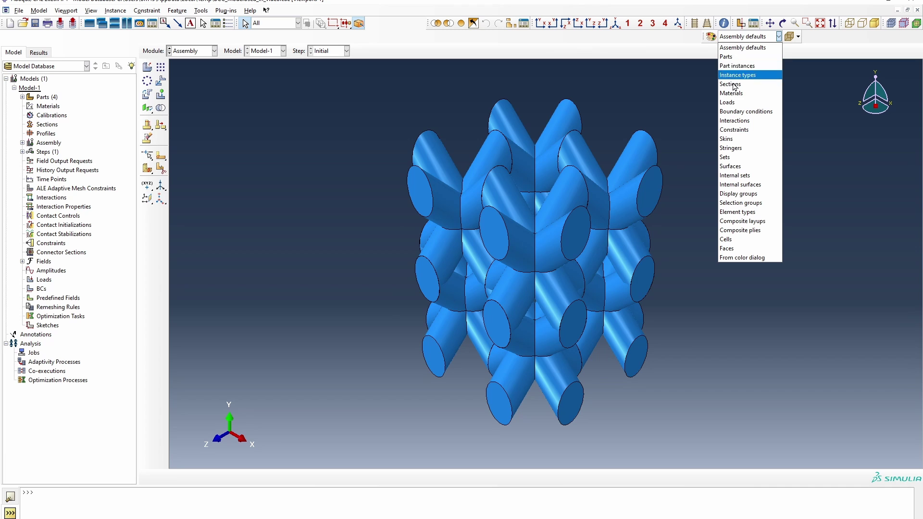
{"action": "left_click", "coordinate": [750, 70]}
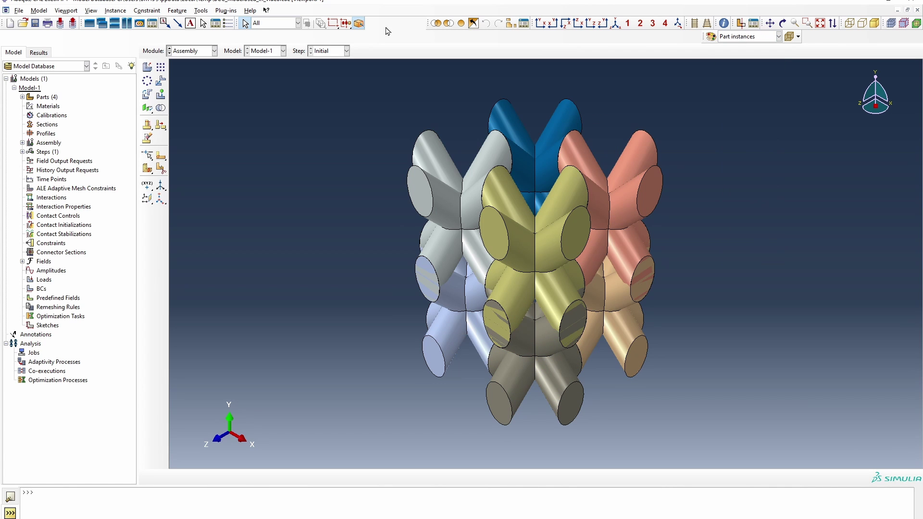
{"action": "left_click", "coordinate": [783, 23]}
{"action": "left_click_drag", "start_coordinate": [547, 250], "coordinate": [588, 304]}
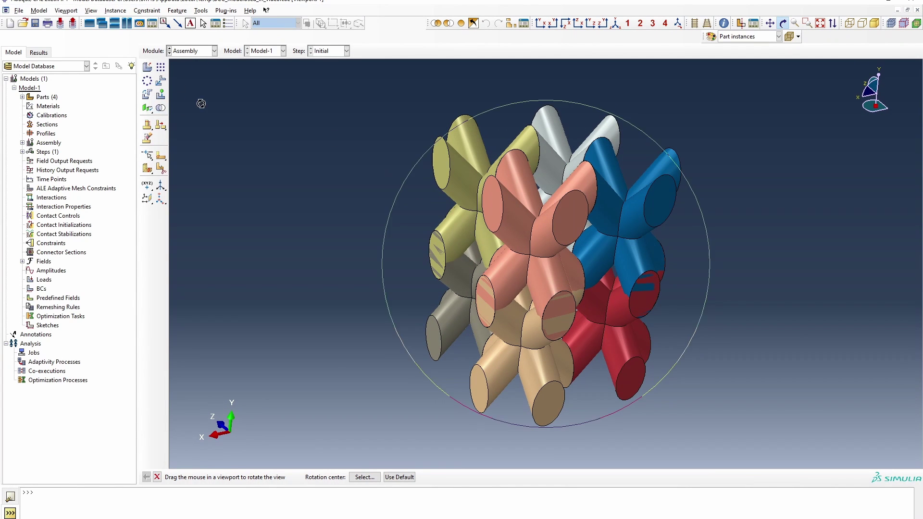
- Merge the geometry of all cell instances into a part named BCCRVE2x2, suppressing the originals and removing intersecting boundaries
{"action": "left_click", "coordinate": [147, 108]}
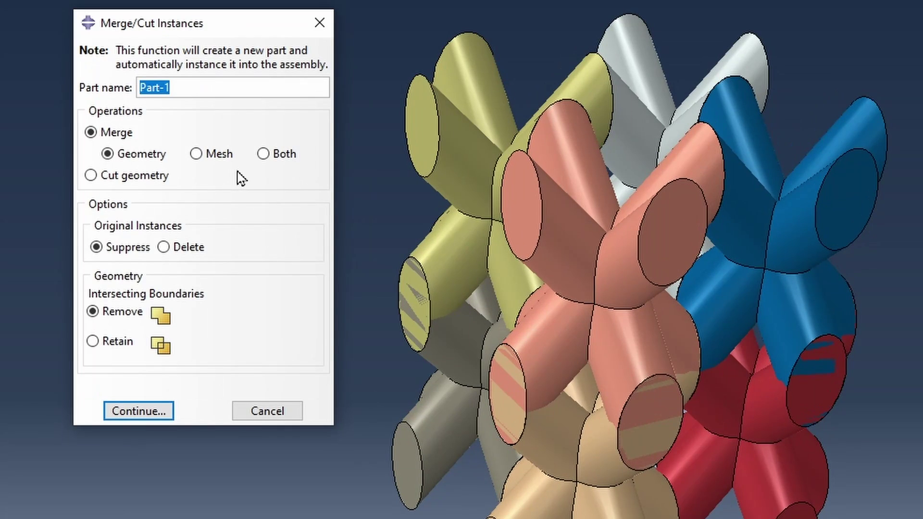
{"action": "type", "text": "BCC"}
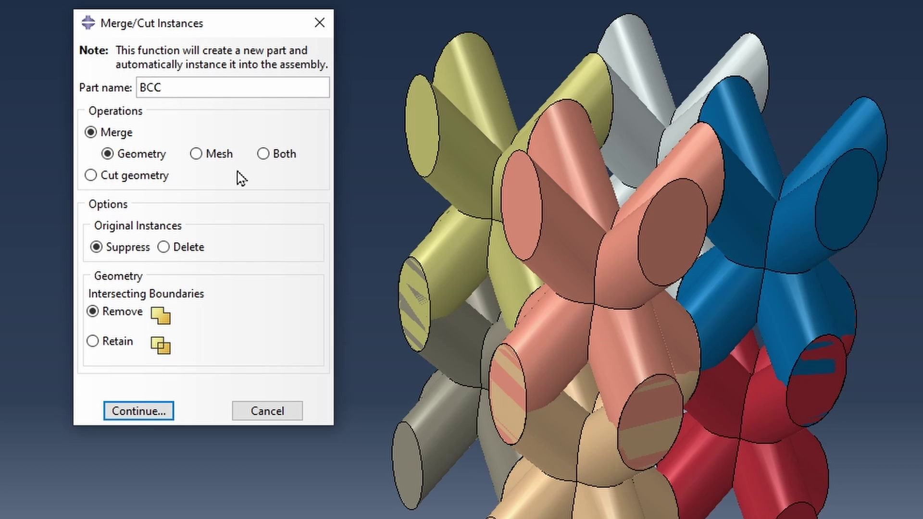
{"action": "type", "text": "RVE2x2"}
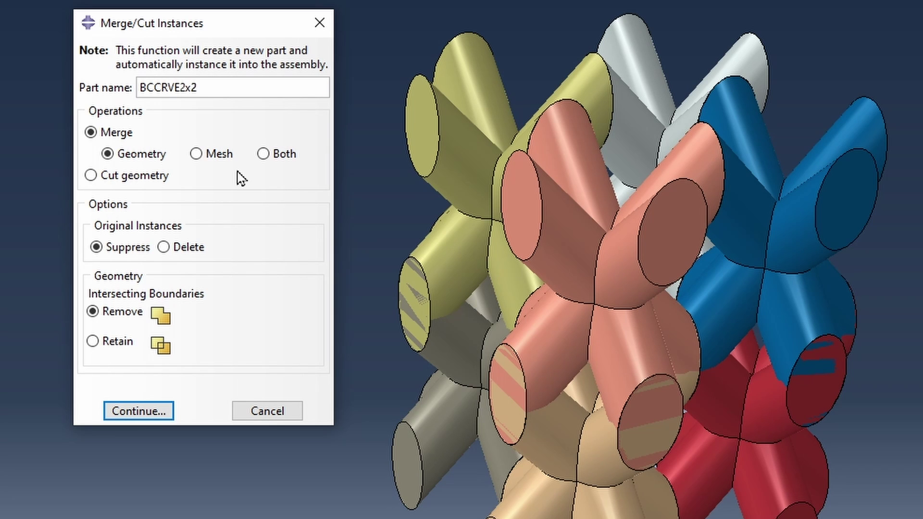
{"action": "left_click", "coordinate": [135, 410]}
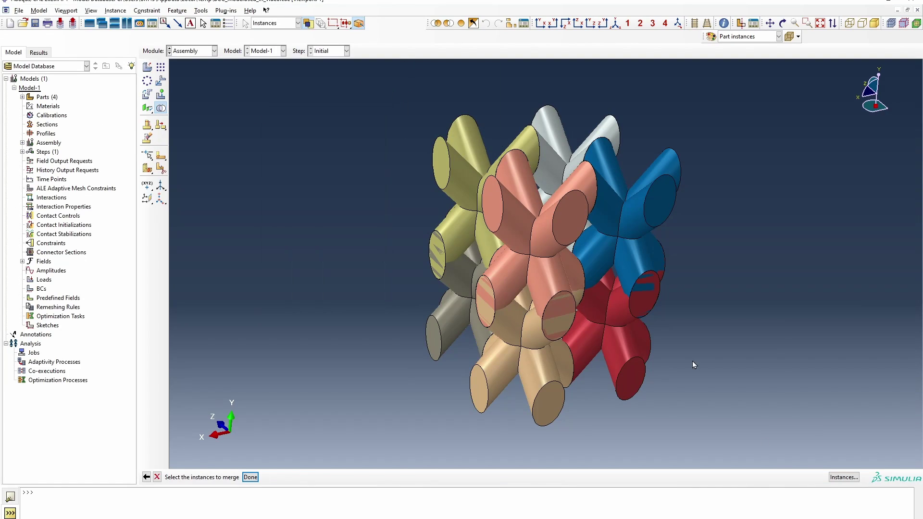
{"action": "left_click_drag", "start_coordinate": [403, 62], "coordinate": [791, 470]}
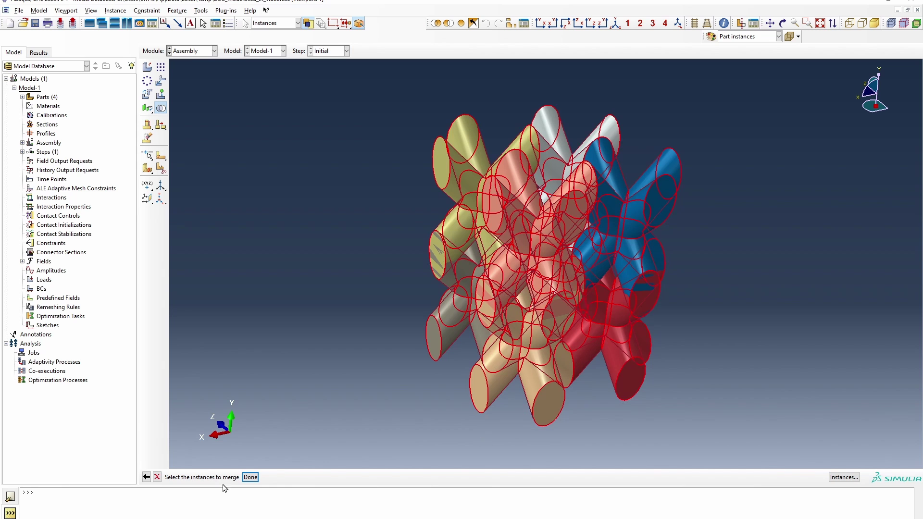
{"action": "left_click", "coordinate": [251, 477]}
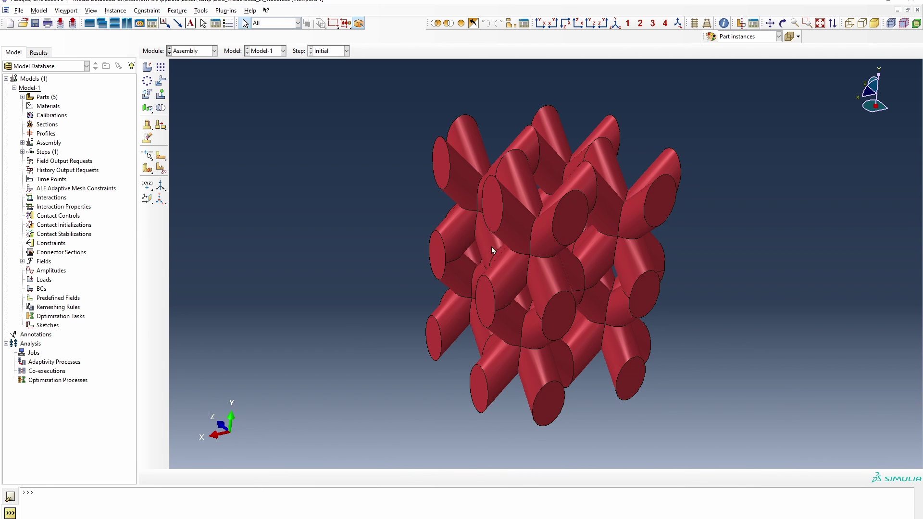
- Expand the assembly's instance list in the model tree to examine the merged and suppressed instances
{"action": "scroll", "coordinate": [548, 225], "scroll_direction": "up", "scroll_amount": 1}
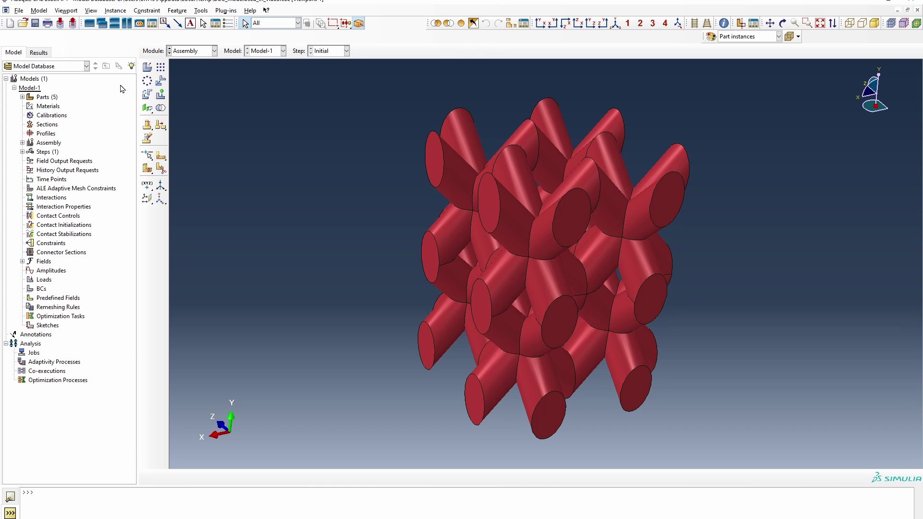
{"action": "left_click", "coordinate": [22, 143]}
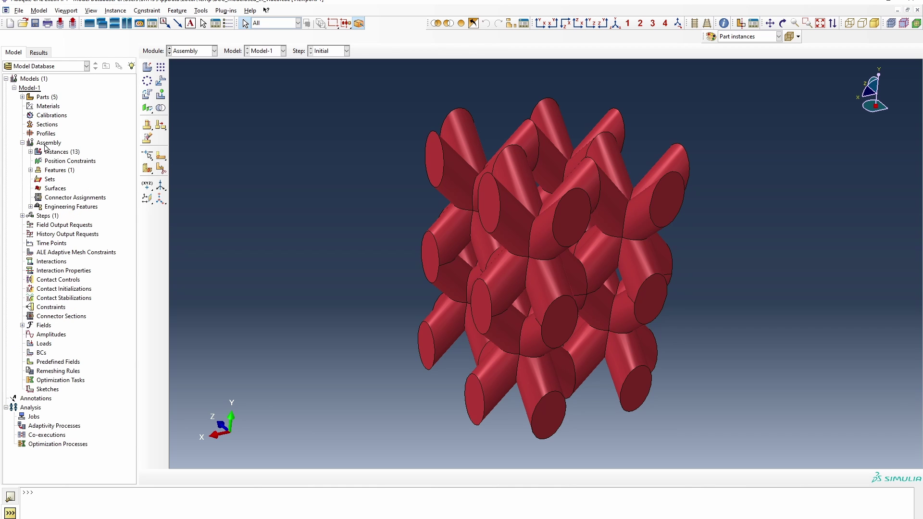
{"action": "left_click", "coordinate": [31, 152]}
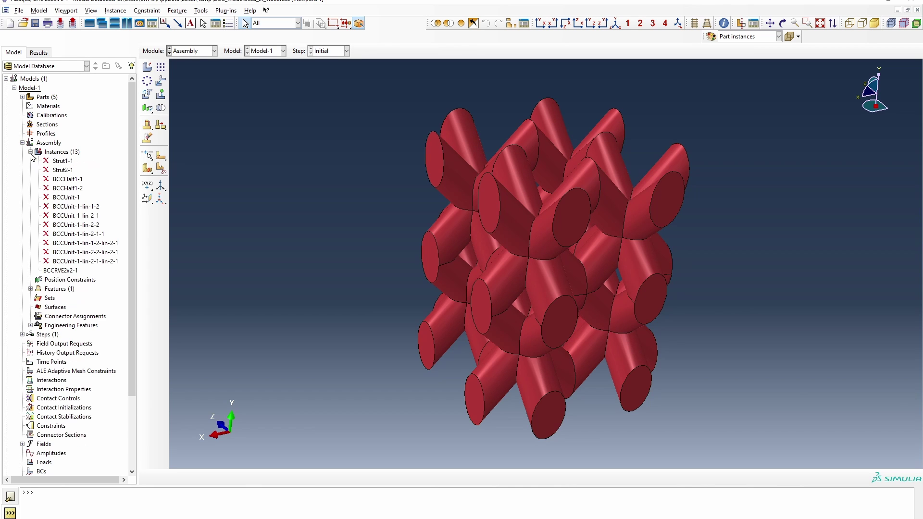
- Suppress the merged BCCRVE2x2-1 instance and resume the single BCCUnit-1 cell, showing it in the isometric view
{"action": "right_click", "coordinate": [64, 272]}
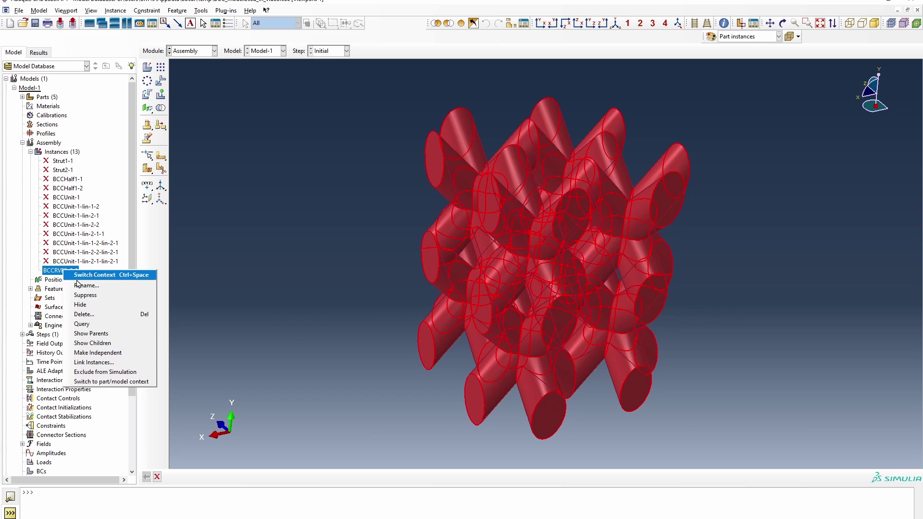
{"action": "left_click", "coordinate": [102, 297]}
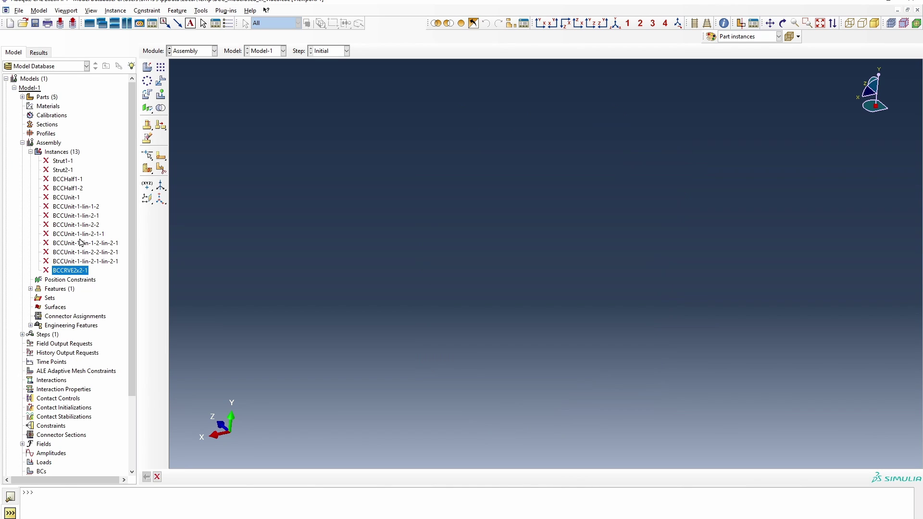
{"action": "left_click", "coordinate": [66, 198]}
{"action": "right_click", "coordinate": [69, 201]}
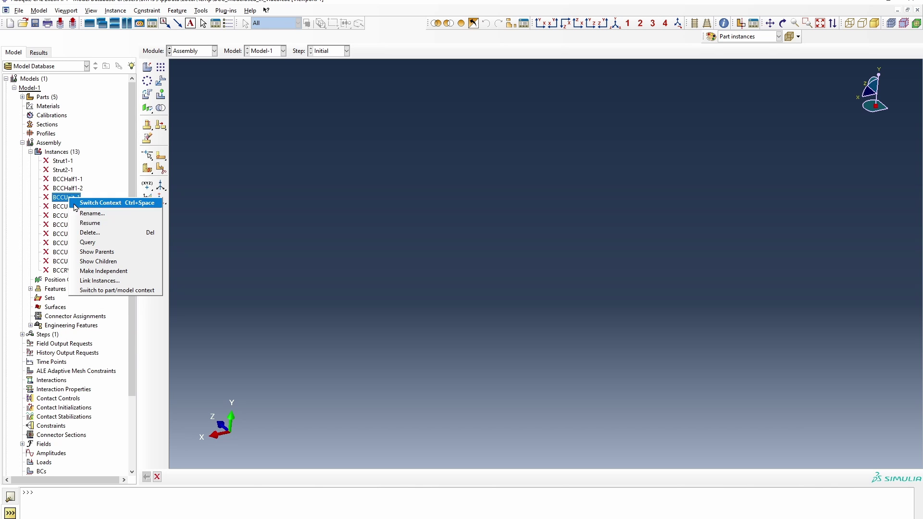
{"action": "left_click", "coordinate": [115, 223]}
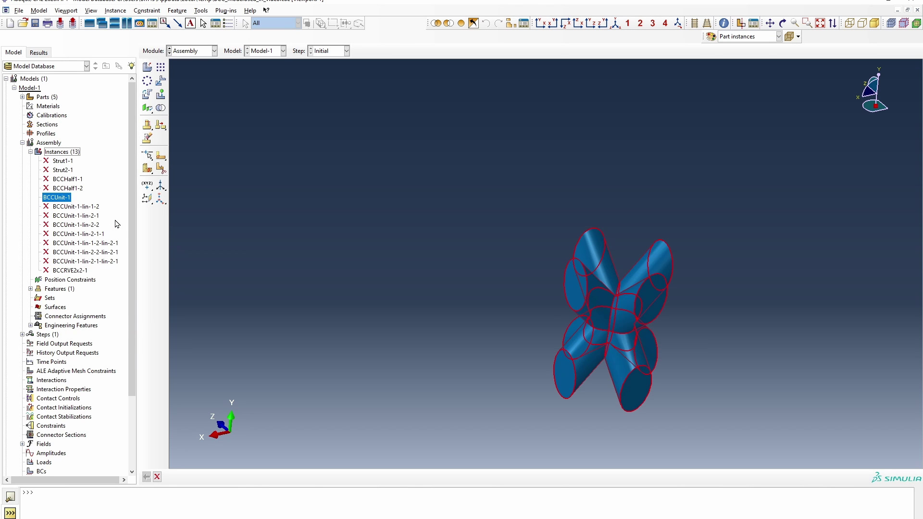
{"action": "left_click", "coordinate": [615, 23]}
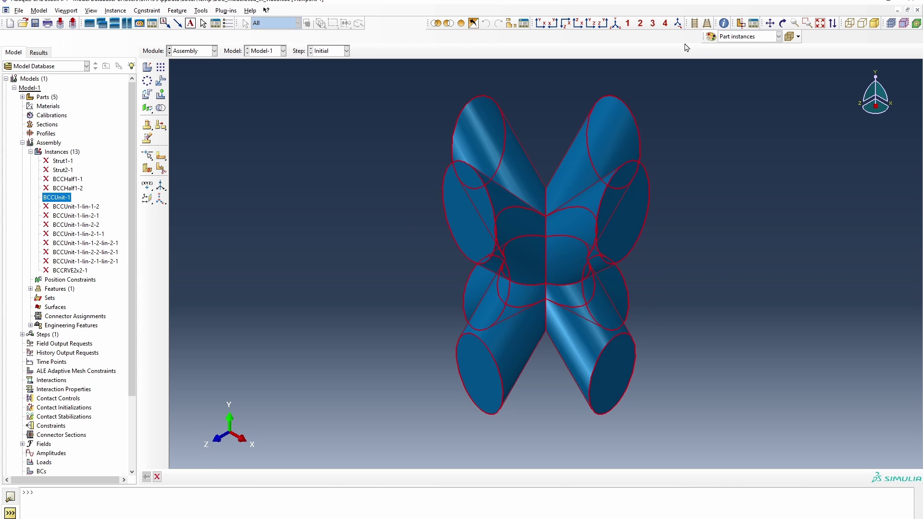
{"action": "key", "text": "Down"}
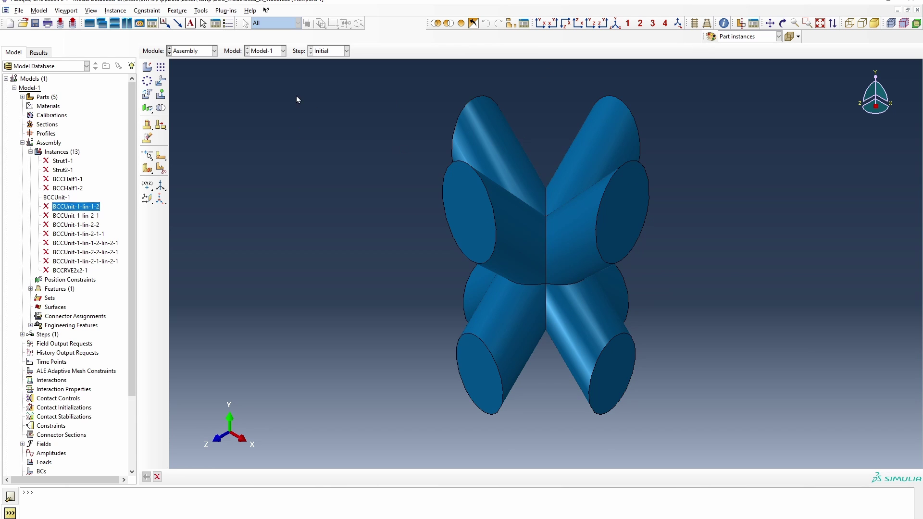
- Start a linear pattern of the BCCUnit-1 cell with two instances and an offset of 4 in both directions
{"action": "left_click", "coordinate": [160, 67]}
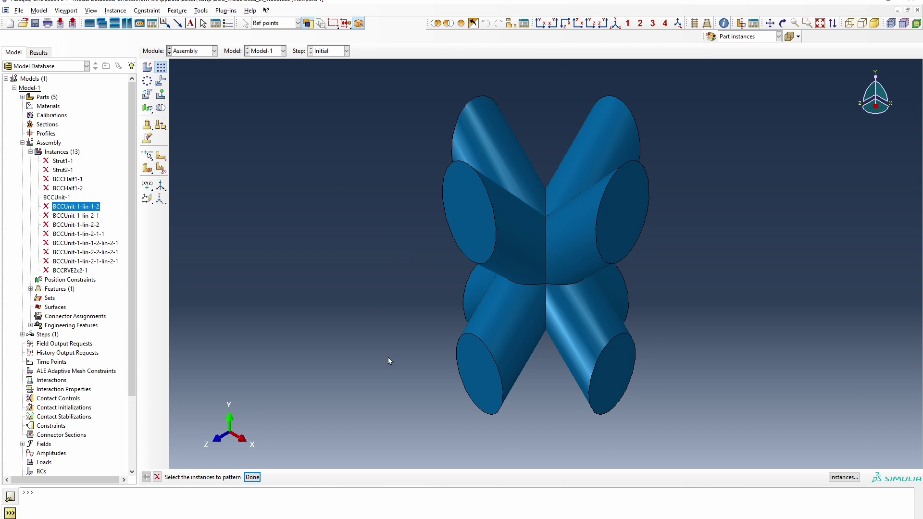
{"action": "left_click", "coordinate": [571, 276]}
{"action": "left_click", "coordinate": [252, 477]}
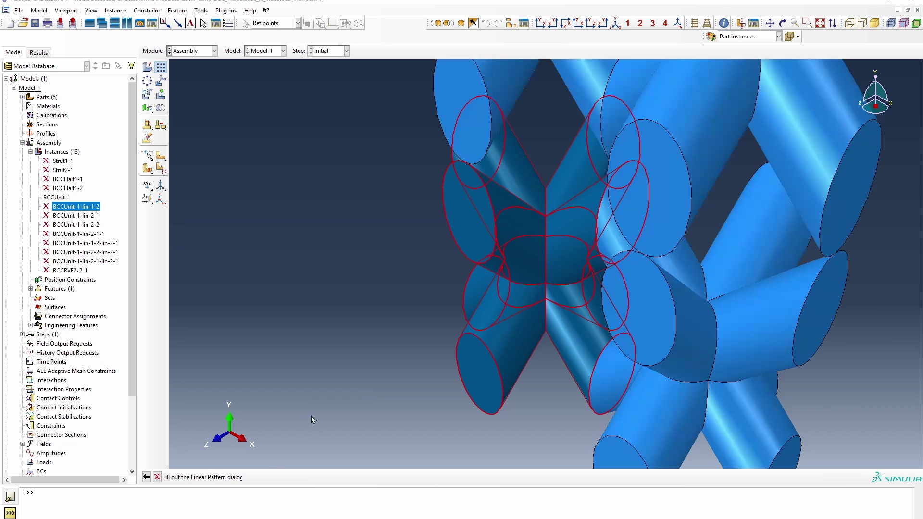
{"action": "scroll", "coordinate": [343, 310], "scroll_direction": "down", "scroll_amount": 4}
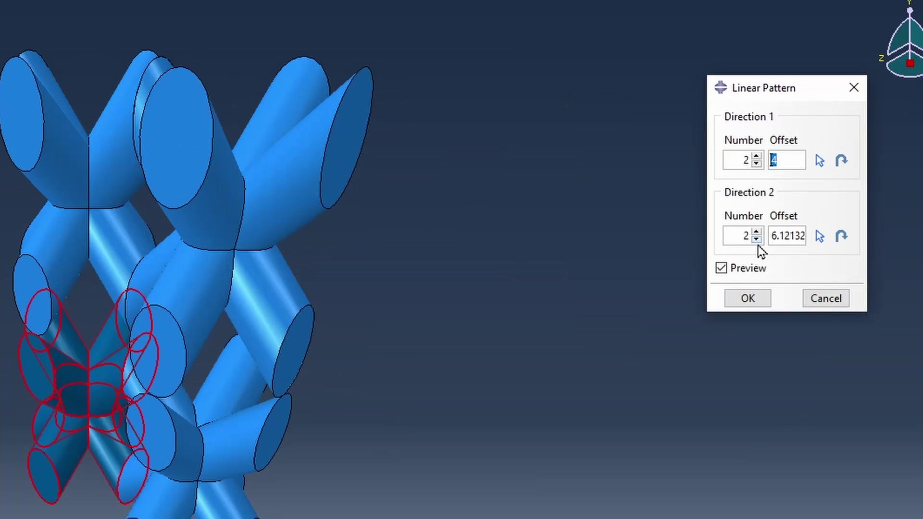
{"action": "type", "text": "4"}
{"action": "left_click", "coordinate": [791, 203]}
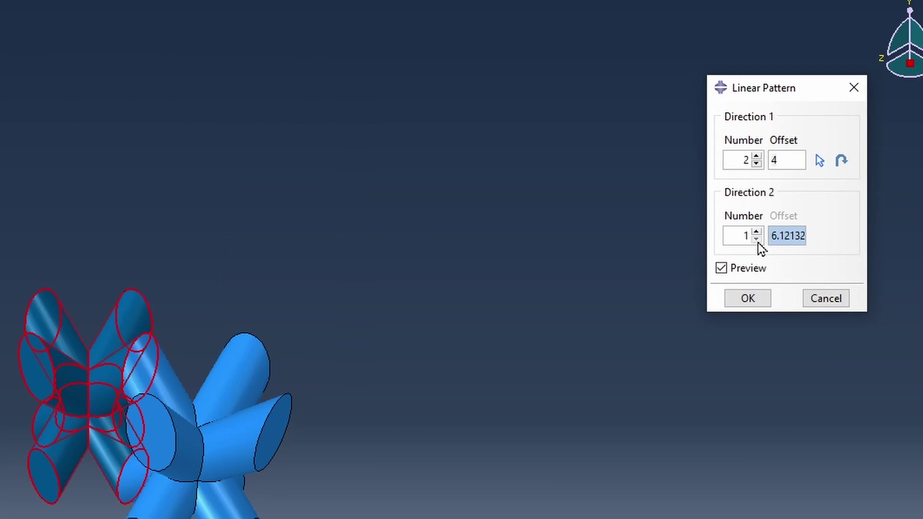
{"action": "left_click", "coordinate": [757, 232]}
{"action": "left_click_drag", "start_coordinate": [771, 235], "coordinate": [882, 241]}
{"action": "type", "text": "4"}
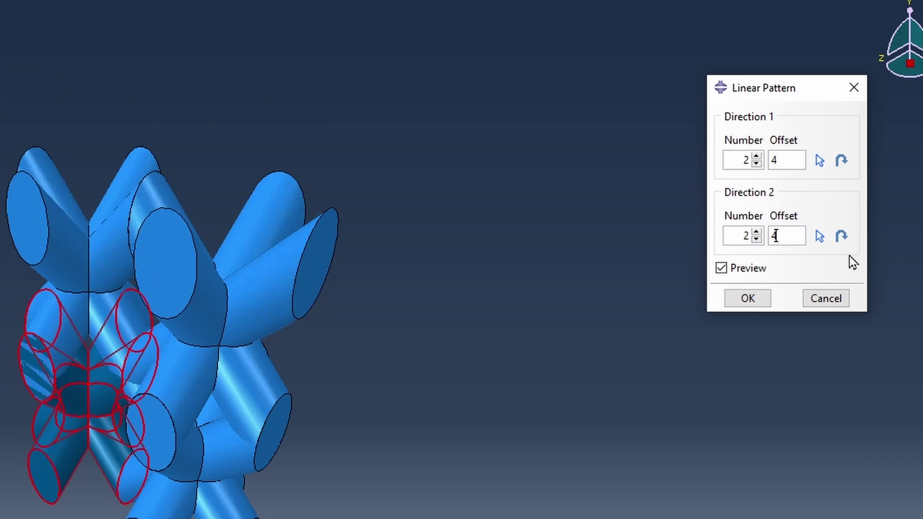
- Raise the linear pattern to four instances in each direction and create the cell layer
{"action": "left_click", "coordinate": [757, 156]}
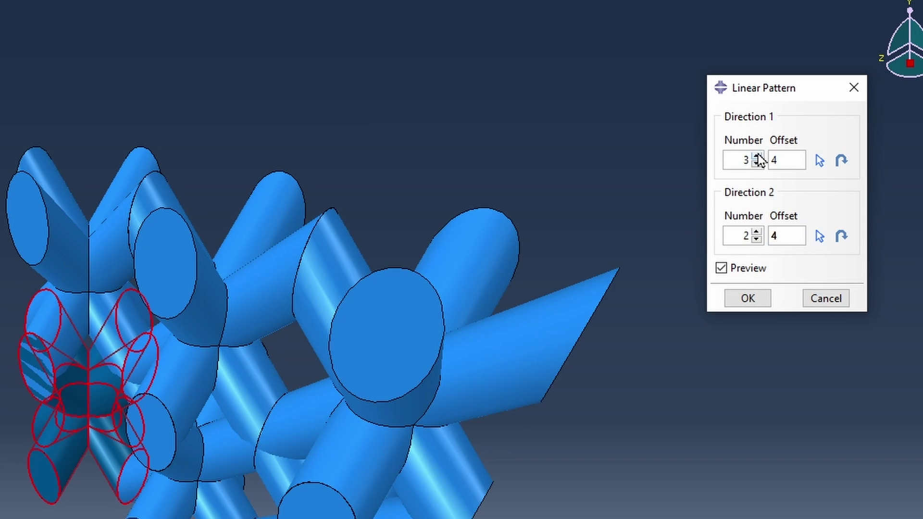
{"action": "left_click", "coordinate": [757, 156]}
{"action": "left_click", "coordinate": [757, 231]}
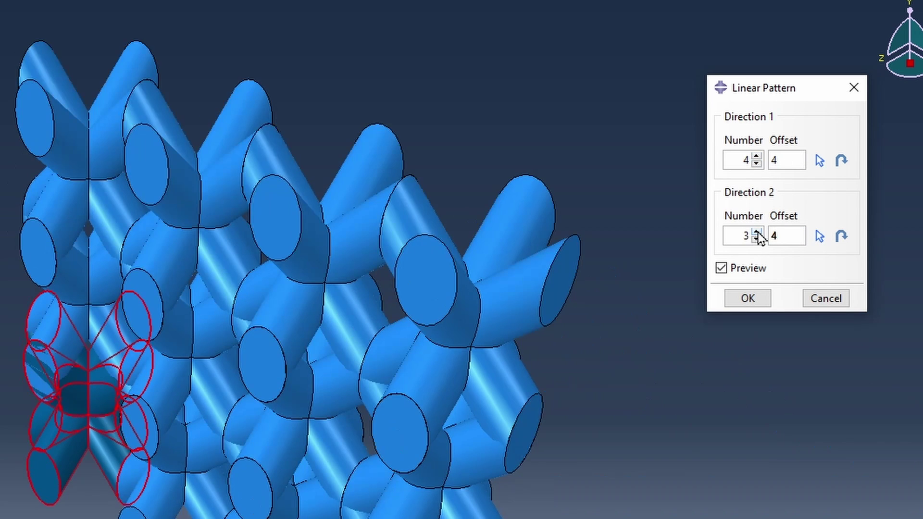
{"action": "left_click", "coordinate": [756, 231]}
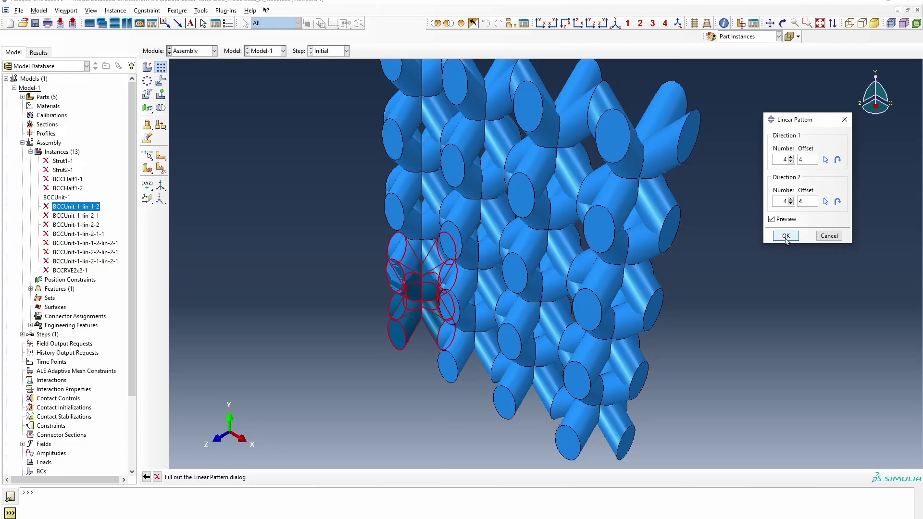
{"action": "left_click", "coordinate": [747, 298]}
{"action": "scroll", "coordinate": [627, 396], "scroll_direction": "down", "scroll_amount": 3}
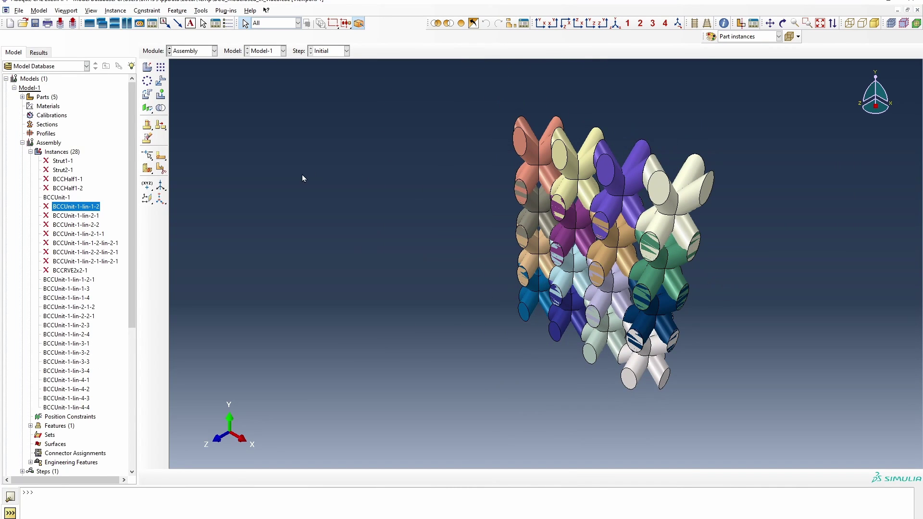
- Start a linear pattern of the whole 4 by 4 cell layer, reducing the second direction to one instance
{"action": "left_click", "coordinate": [160, 66]}
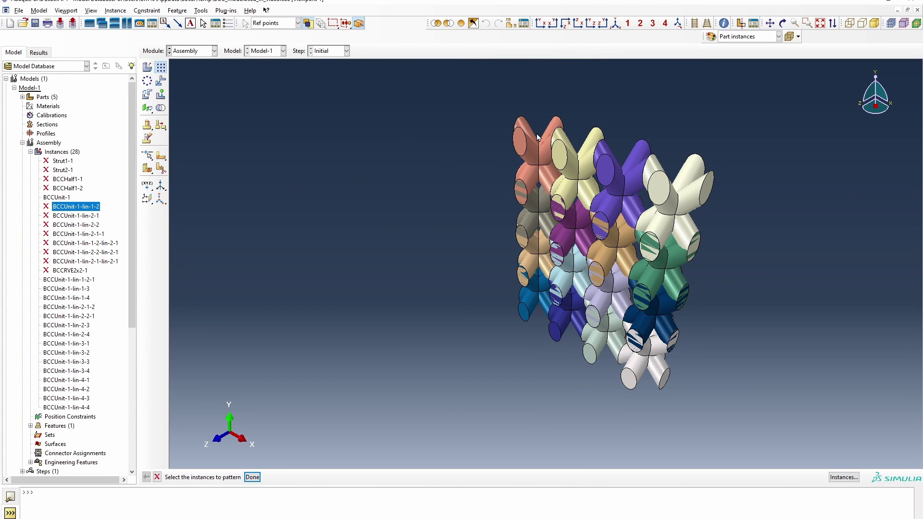
{"action": "left_click_drag", "start_coordinate": [488, 99], "coordinate": [778, 385]}
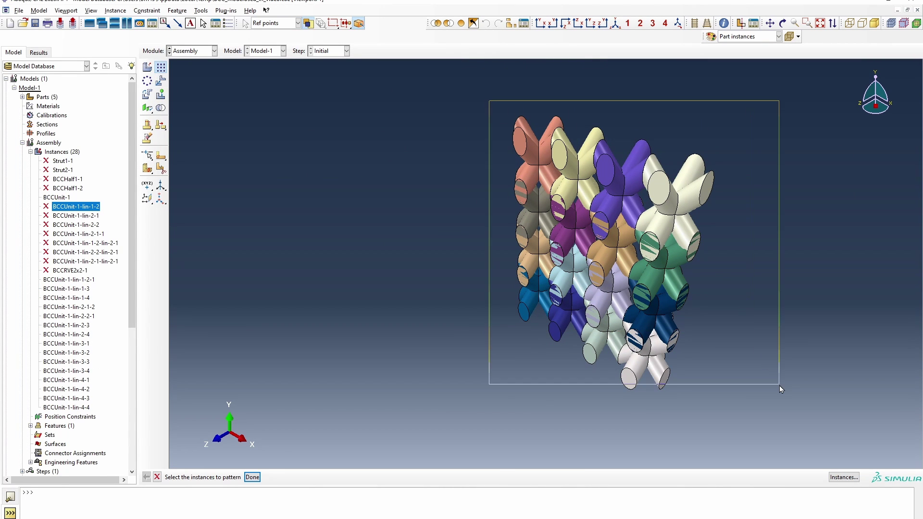
{"action": "left_click", "coordinate": [252, 477]}
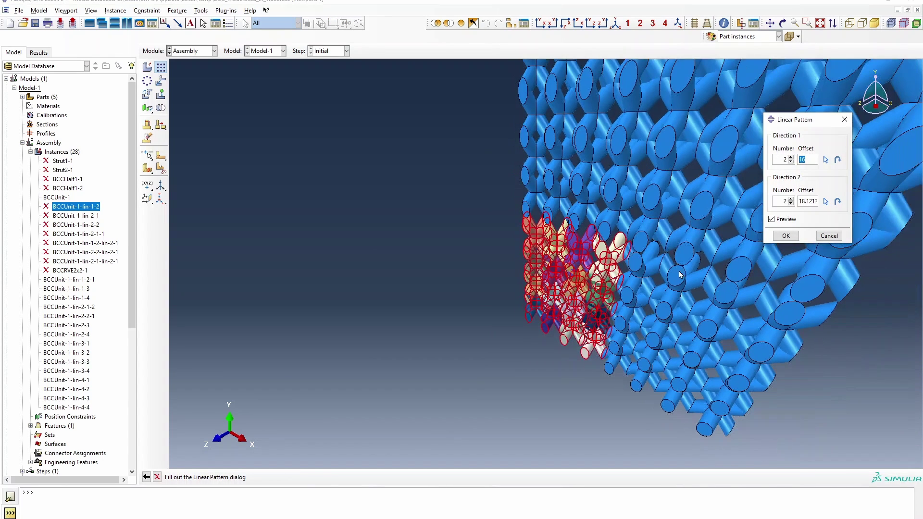
{"action": "left_click", "coordinate": [790, 203]}
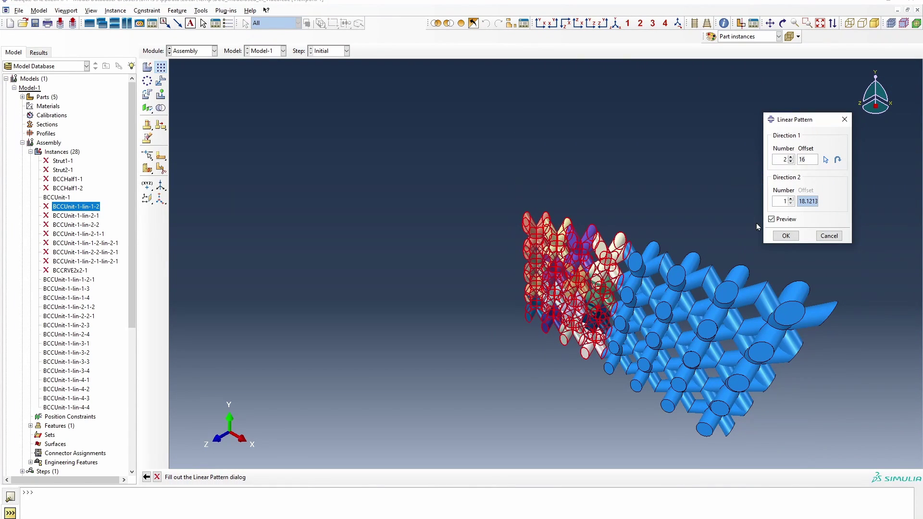
{"action": "double_click", "coordinate": [806, 159]}
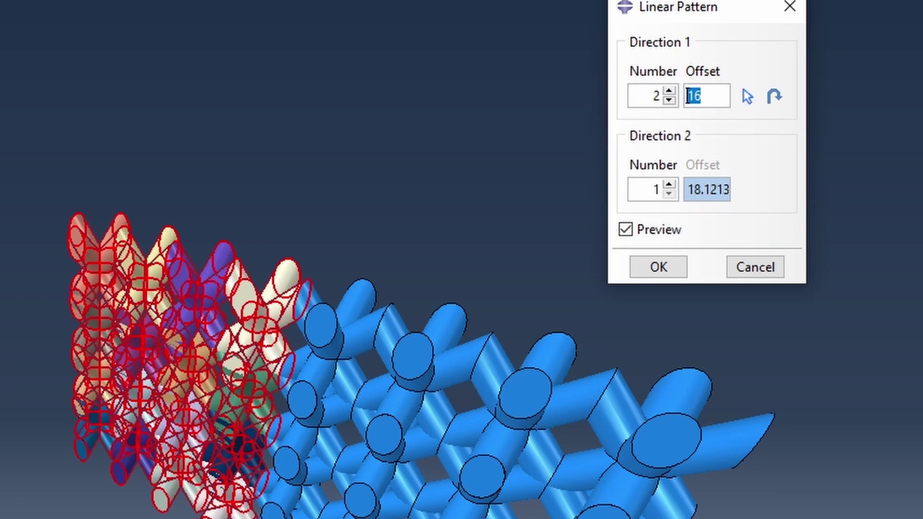
- Set the assembly display options to show only the datum axes among the datums
{"action": "left_click", "coordinate": [91, 10]}
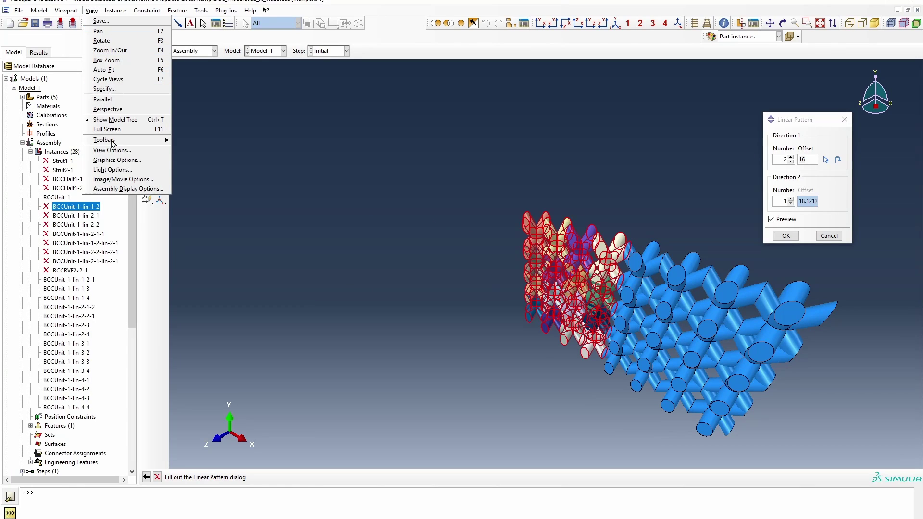
{"action": "left_click", "coordinate": [128, 188]}
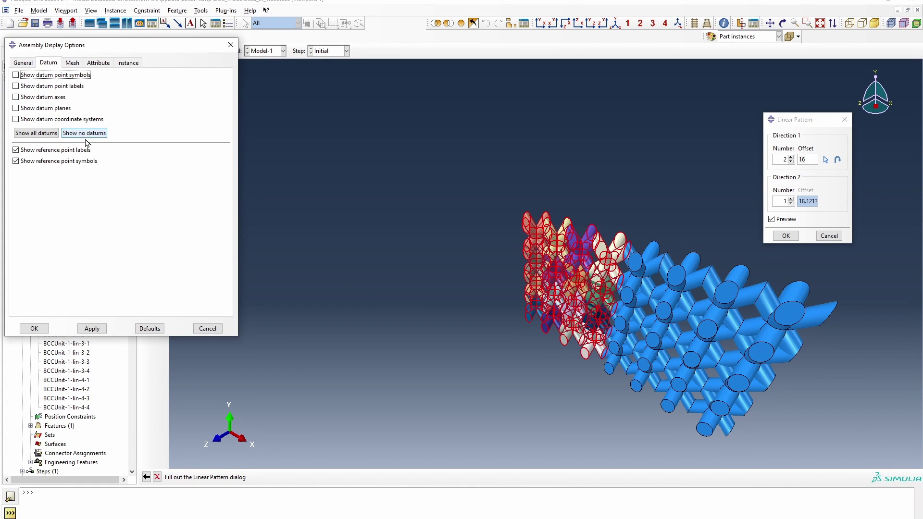
{"action": "left_click", "coordinate": [43, 98]}
{"action": "left_click", "coordinate": [87, 135]}
{"action": "left_click", "coordinate": [43, 97]}
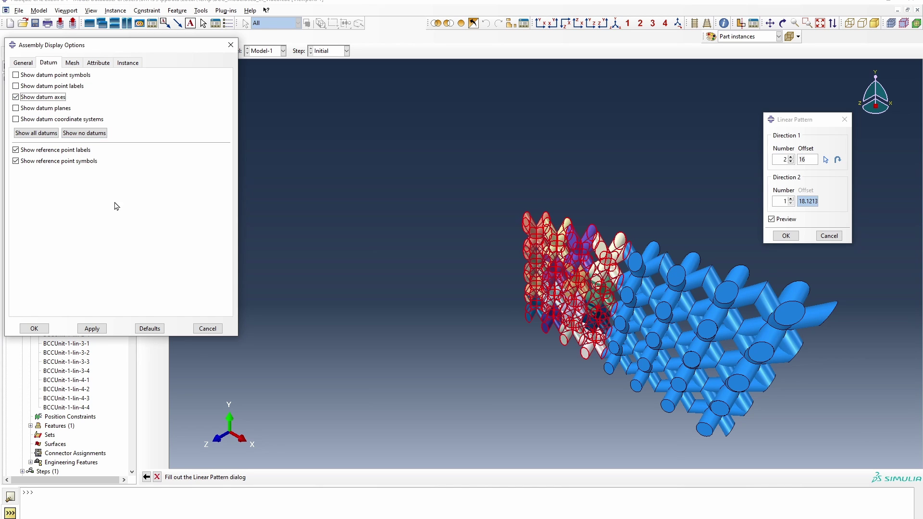
{"action": "left_click", "coordinate": [95, 328]}
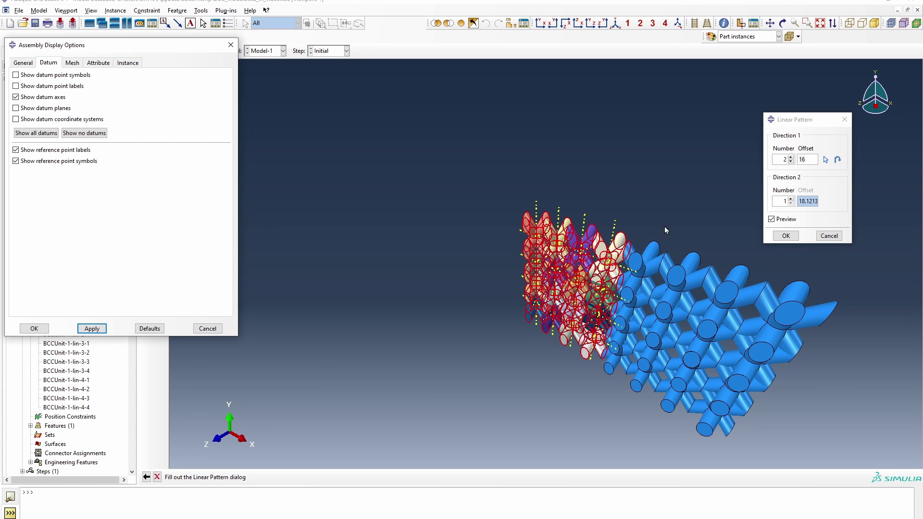
{"action": "left_click", "coordinate": [43, 329]}
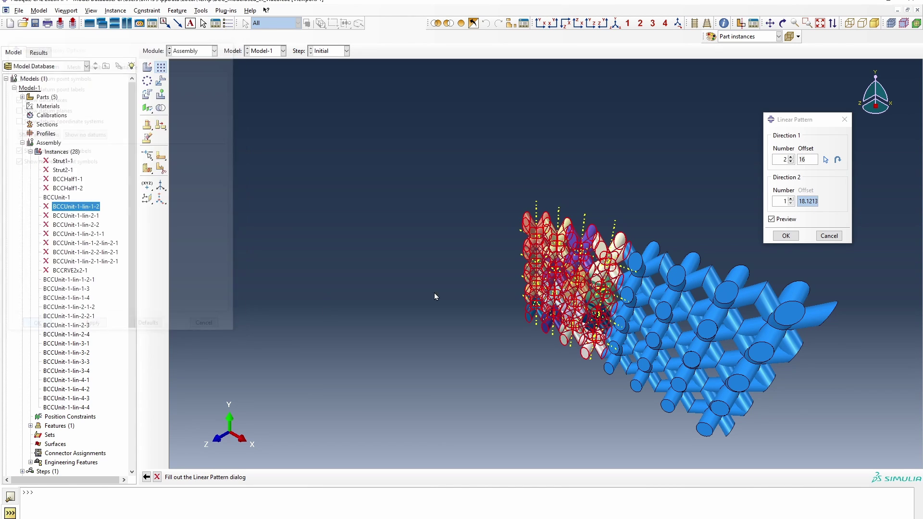
- Align the layer pattern's first direction with a Z-direction datum axis and rotate the view to inspect the preview
{"action": "left_click", "coordinate": [825, 159]}
{"action": "scroll", "coordinate": [523, 319], "scroll_direction": "up", "scroll_amount": 8}
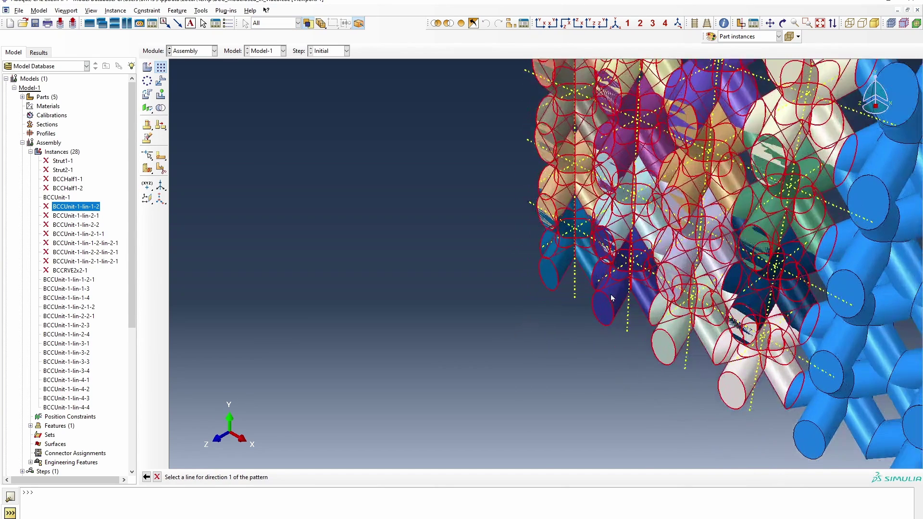
{"action": "left_click", "coordinate": [622, 269]}
{"action": "scroll", "coordinate": [495, 295], "scroll_direction": "down", "scroll_amount": 8}
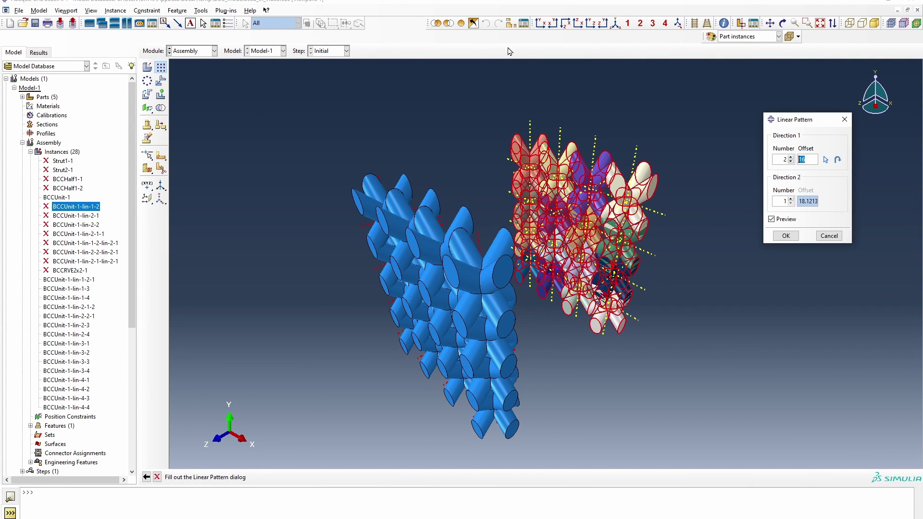
{"action": "left_click", "coordinate": [782, 23]}
{"action": "left_click_drag", "start_coordinate": [731, 269], "coordinate": [677, 277]}
{"action": "right_click", "coordinate": [678, 277]}
{"action": "left_click", "coordinate": [716, 343]}
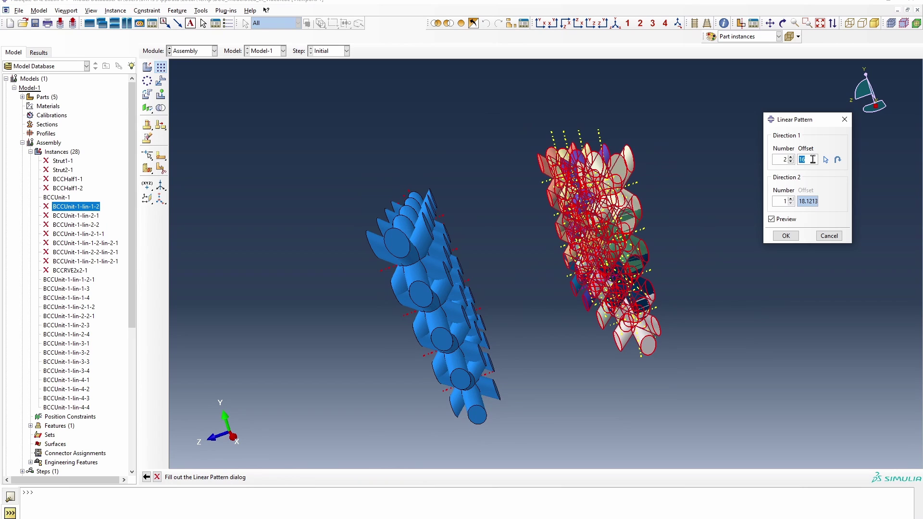
- Set the first direction's offset to 4 with four instances and create the stacked layers
{"action": "type", "text": "4"}
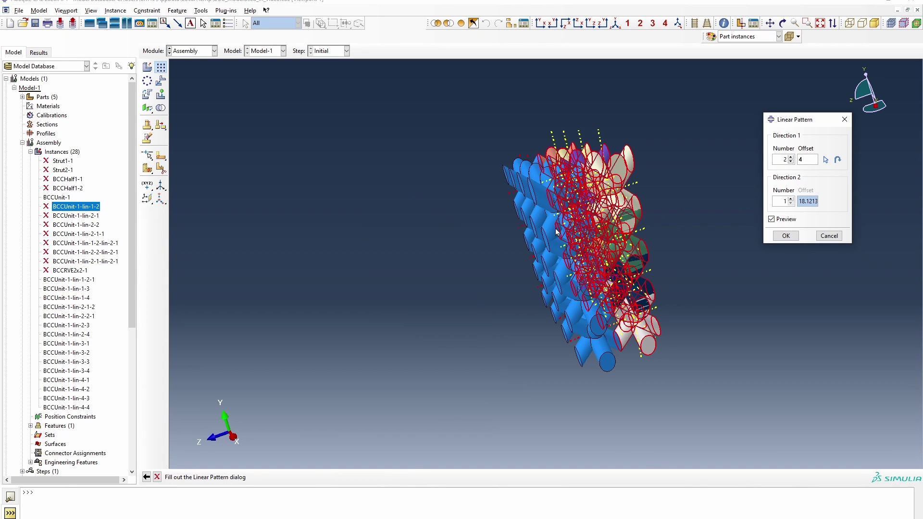
{"action": "scroll", "coordinate": [556, 233], "scroll_direction": "up", "scroll_amount": 2}
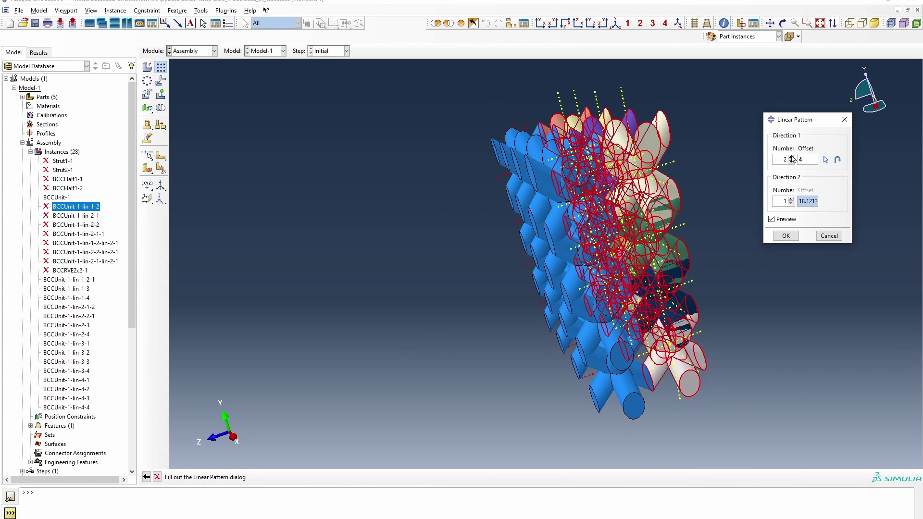
{"action": "left_click", "coordinate": [791, 158]}
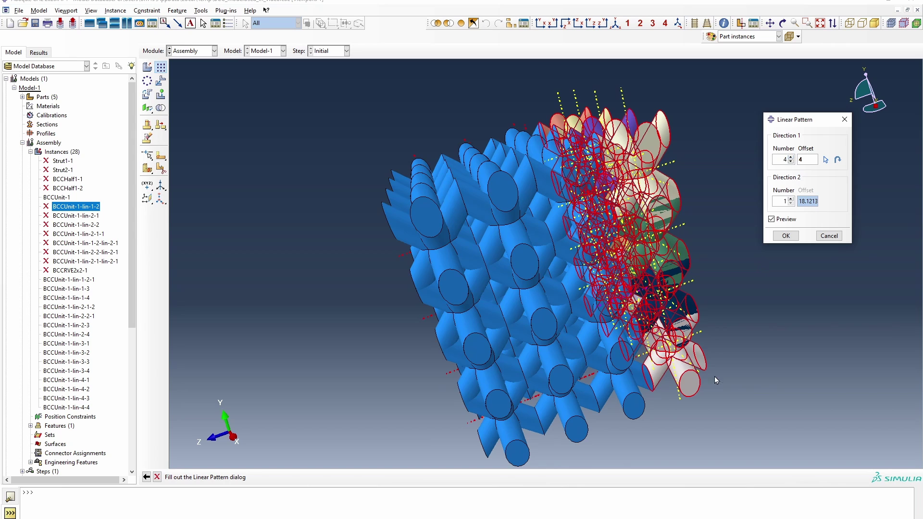
{"action": "left_click", "coordinate": [785, 235]}
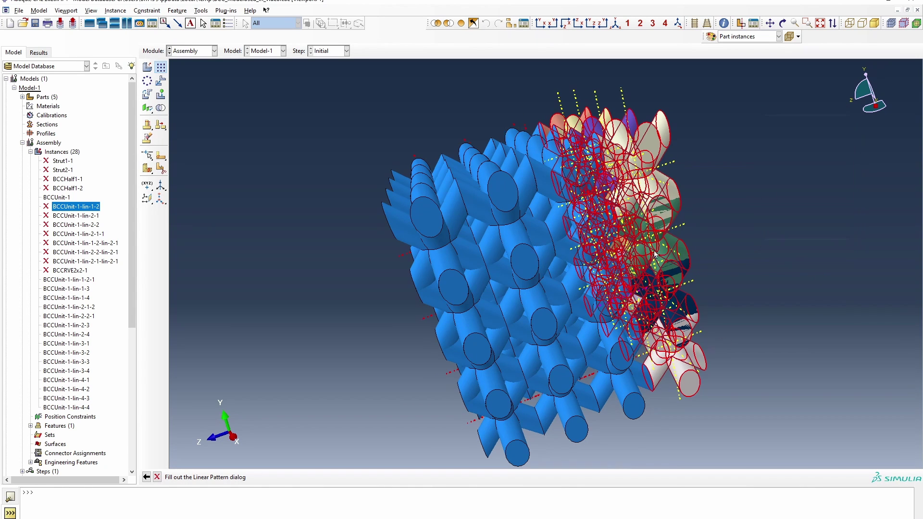
- Hide all datums of the assembly through the assembly display options
{"action": "left_click", "coordinate": [65, 10]}
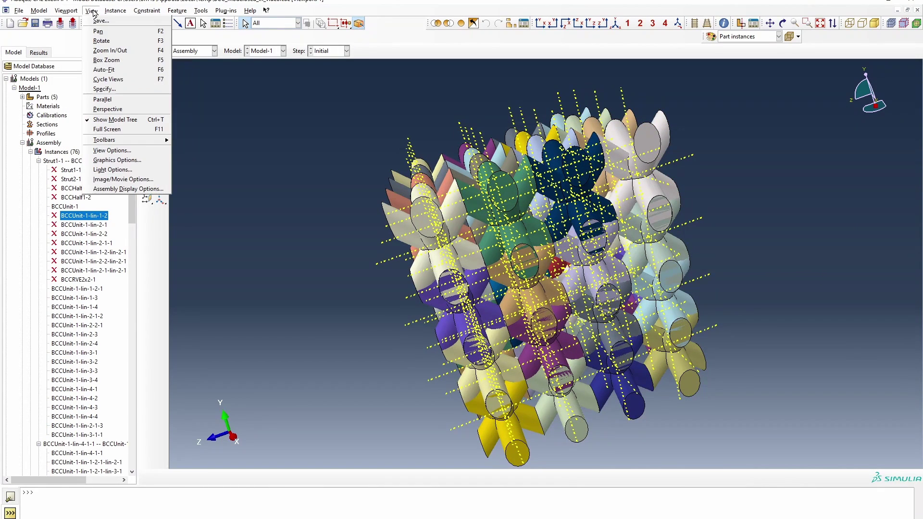
{"action": "left_click", "coordinate": [148, 195]}
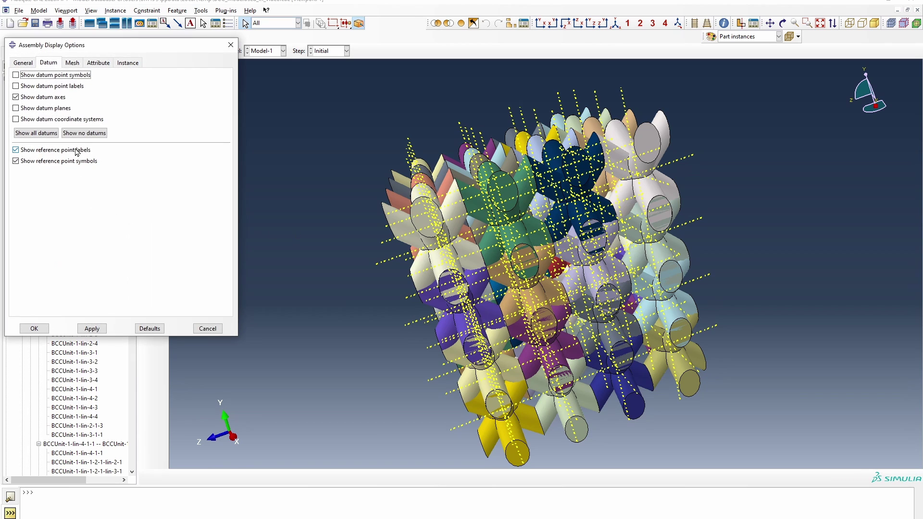
{"action": "left_click", "coordinate": [84, 132]}
{"action": "left_click", "coordinate": [91, 328]}
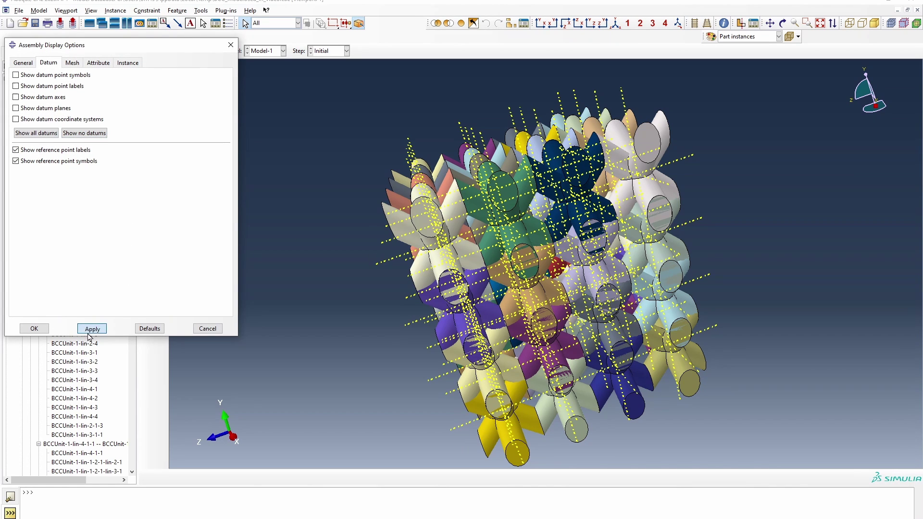
- Compare the stacked lattice block in assembly-default and part-instance color coding, finishing with part instances
{"action": "left_click", "coordinate": [34, 328]}
{"action": "left_click", "coordinate": [732, 38]}
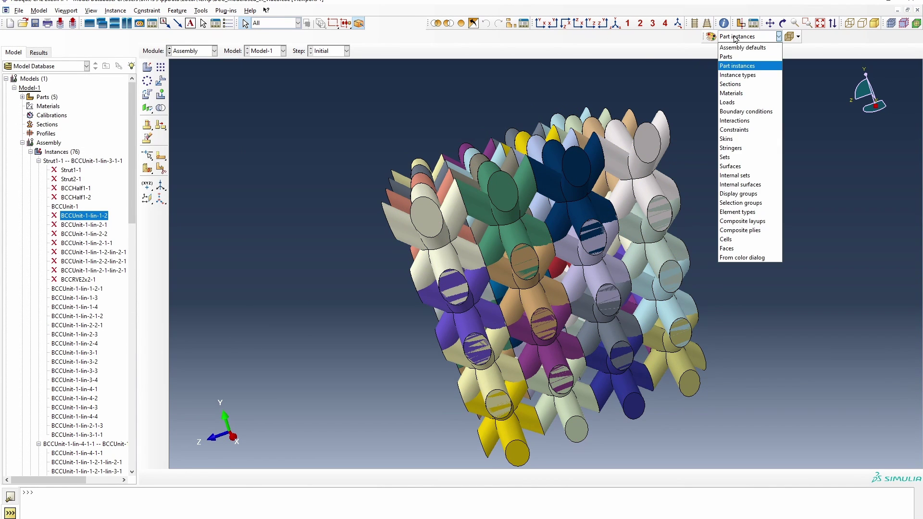
{"action": "left_click", "coordinate": [740, 56]}
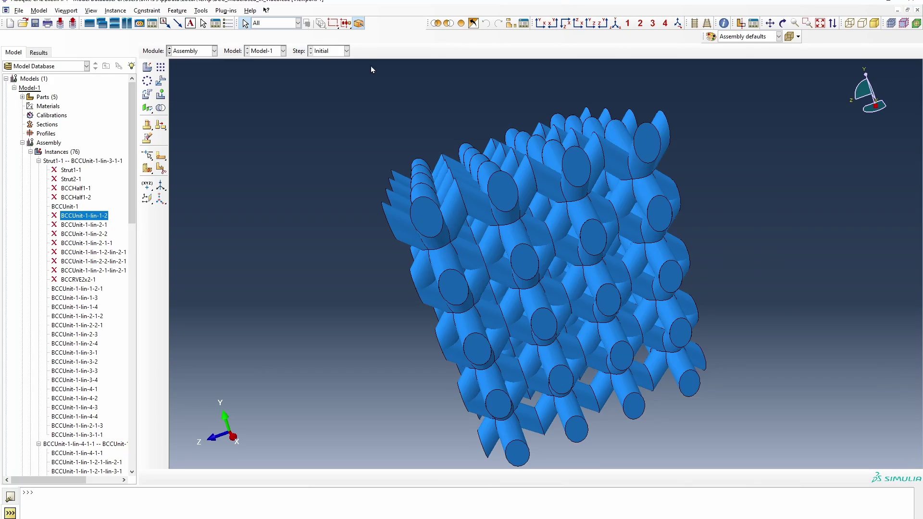
{"action": "left_click", "coordinate": [782, 23]}
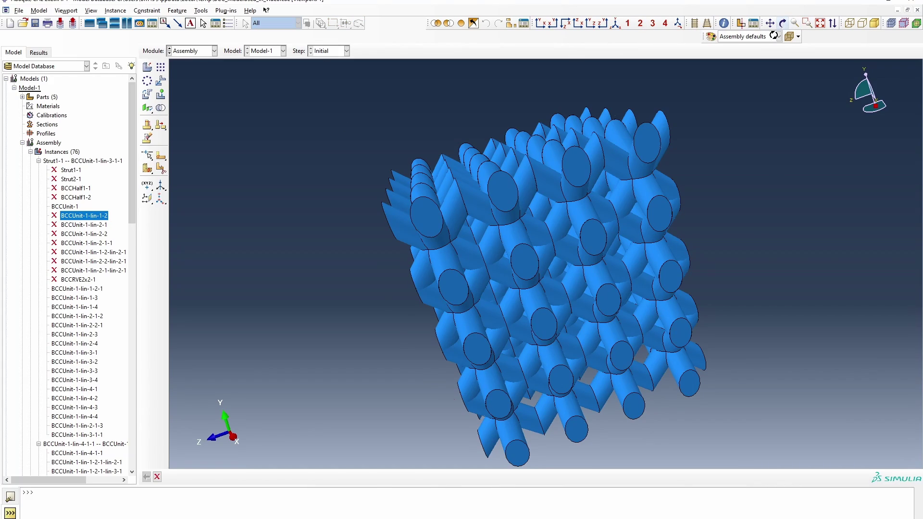
{"action": "left_click_drag", "start_coordinate": [553, 250], "coordinate": [699, 89]}
{"action": "left_click", "coordinate": [751, 38]}
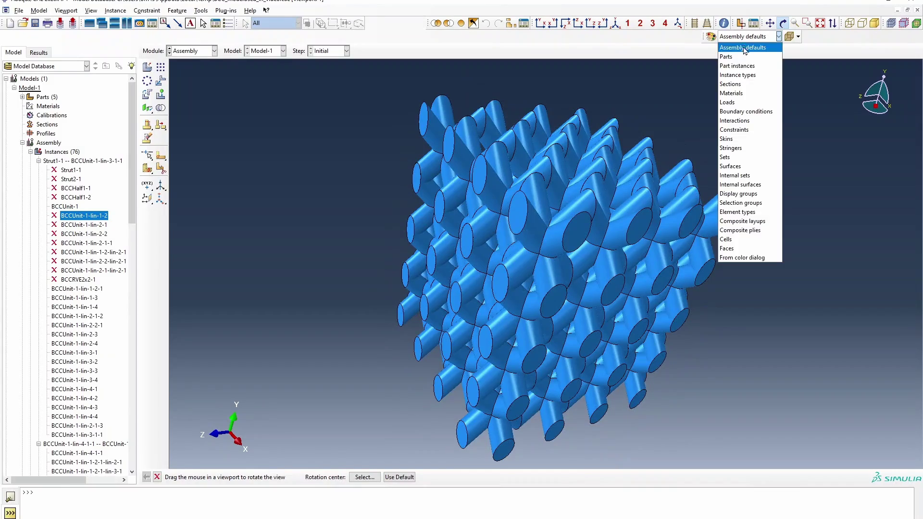
{"action": "left_click", "coordinate": [737, 66]}
{"action": "left_click_drag", "start_coordinate": [634, 225], "coordinate": [663, 270]}
- Merge the geometry of all visible unit-cell instances into a new part named BCCRVE4x4
{"action": "left_click", "coordinate": [160, 107]}
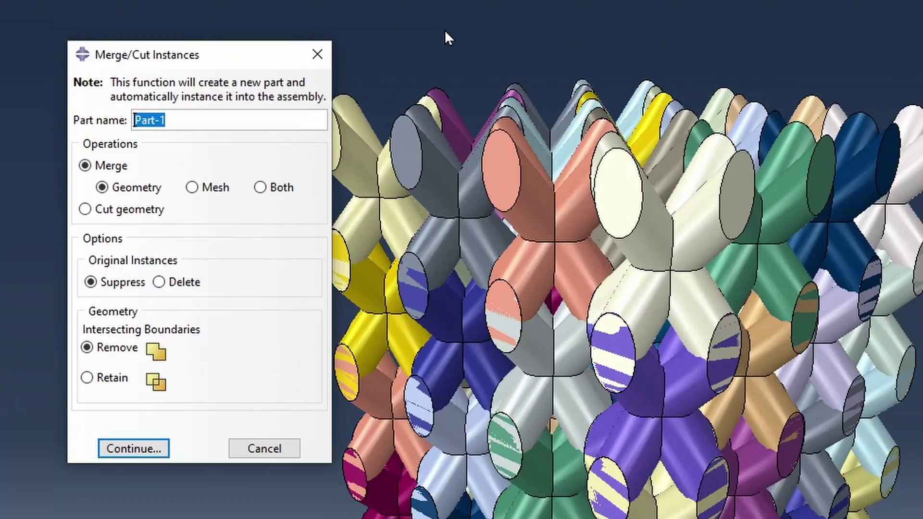
{"action": "type", "text": "BCC"}
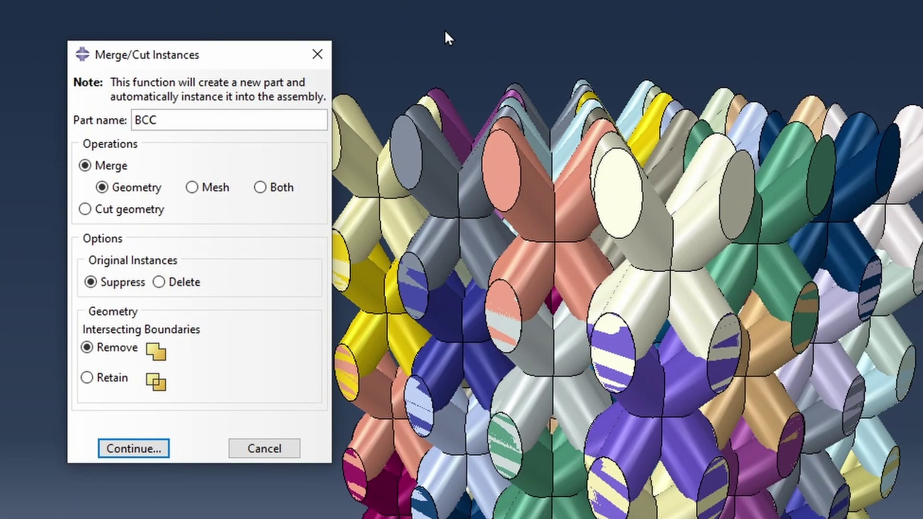
{"action": "type", "text": "RVE4x4"}
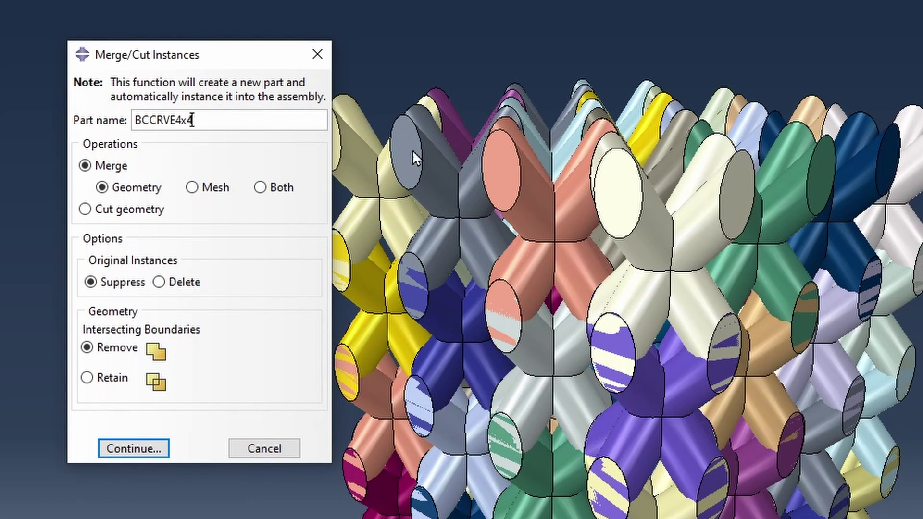
{"action": "left_click", "coordinate": [156, 441]}
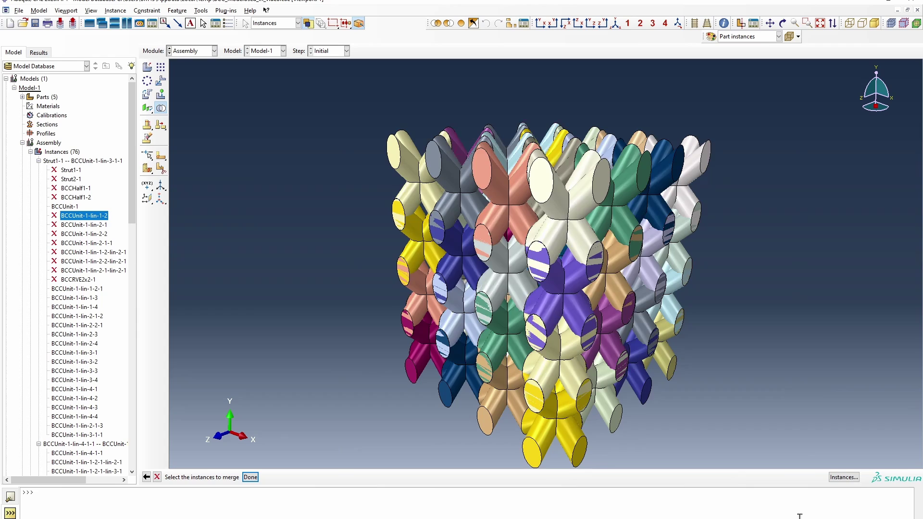
{"action": "left_click_drag", "start_coordinate": [721, 116], "coordinate": [292, 465]}
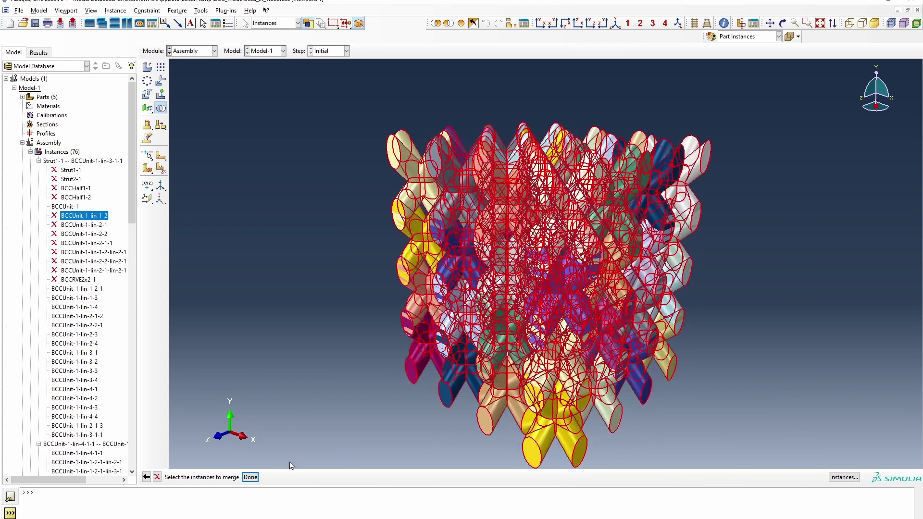
{"action": "left_click", "coordinate": [250, 476]}
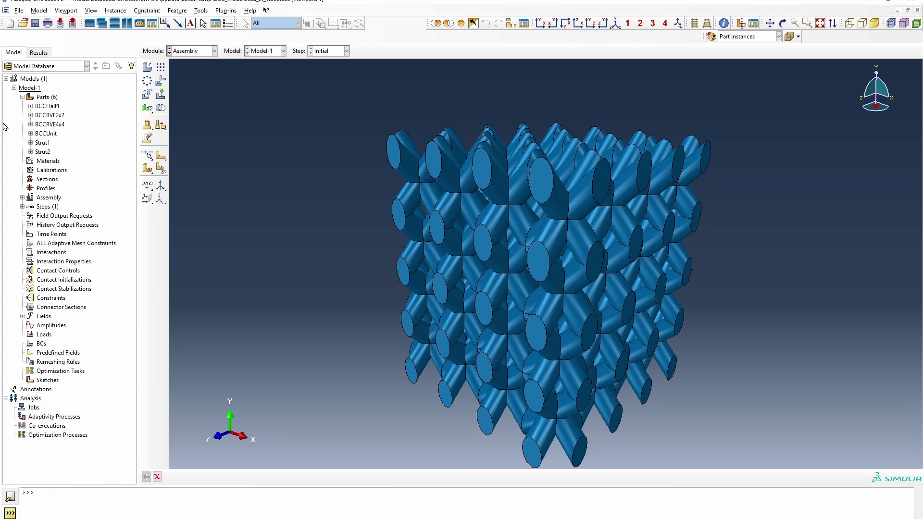
- Open the BCCUnit part and rotate it to inspect its protruding strut ends
{"action": "double_click", "coordinate": [46, 134]}
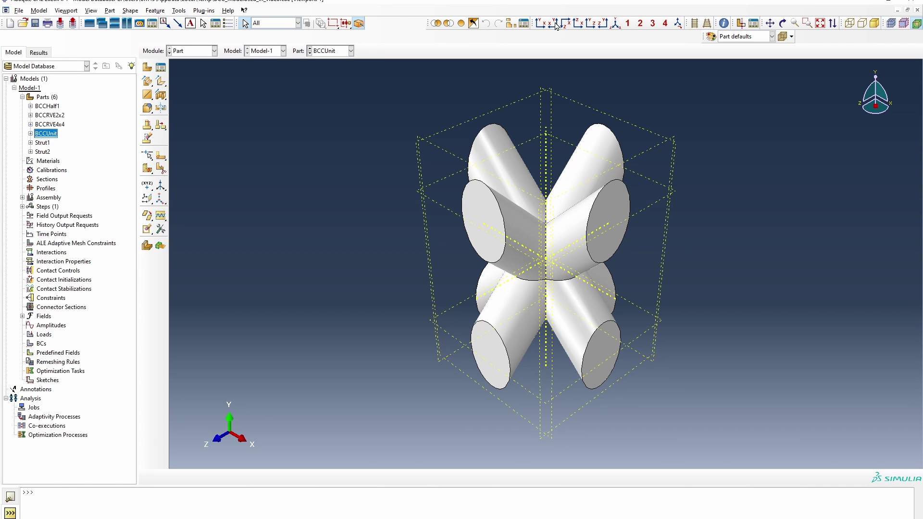
{"action": "left_click", "coordinate": [782, 23]}
{"action": "left_click_drag", "start_coordinate": [529, 291], "coordinate": [603, 293]}
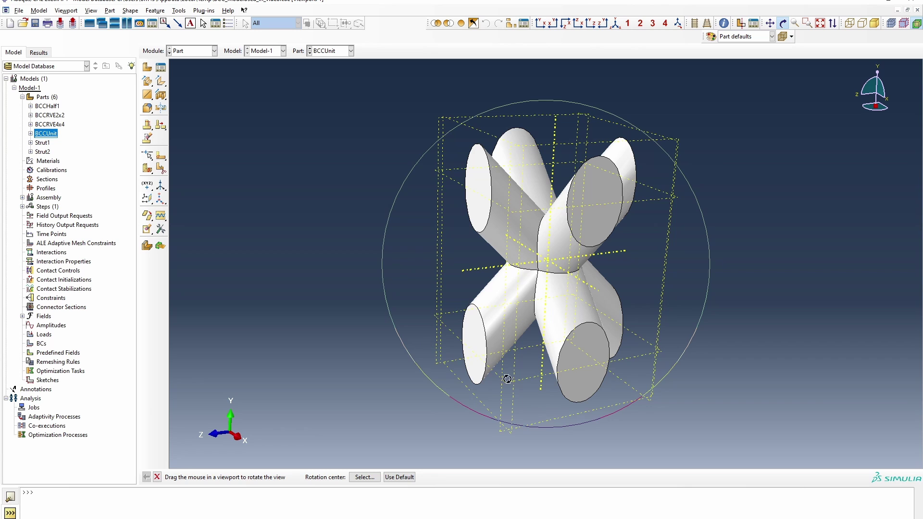
{"action": "left_click", "coordinate": [162, 96]}
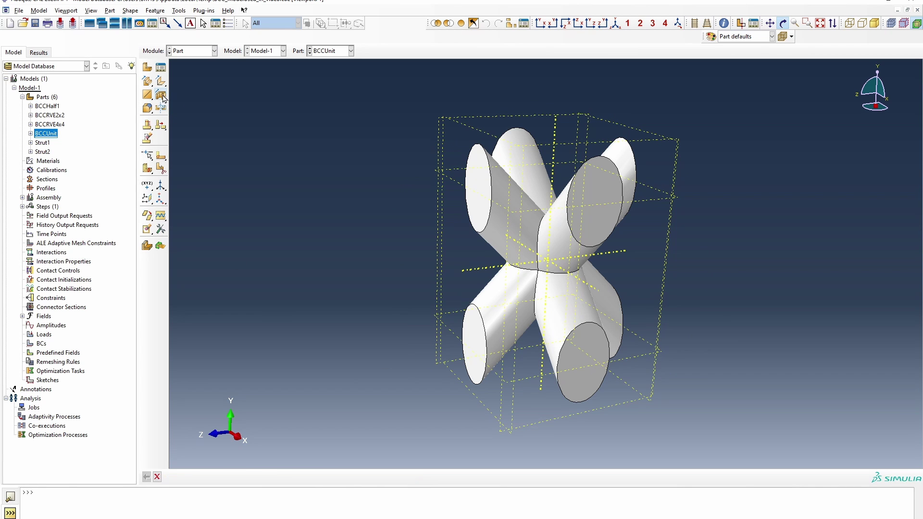
{"action": "left_click", "coordinate": [161, 96]}
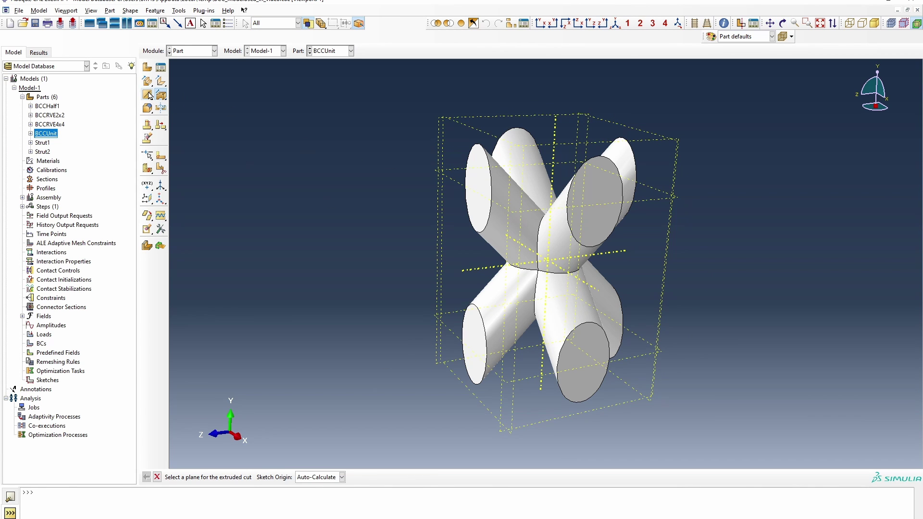
{"action": "left_click", "coordinate": [782, 23]}
{"action": "left_click_drag", "start_coordinate": [673, 274], "coordinate": [684, 217]}
{"action": "right_click", "coordinate": [692, 208]}
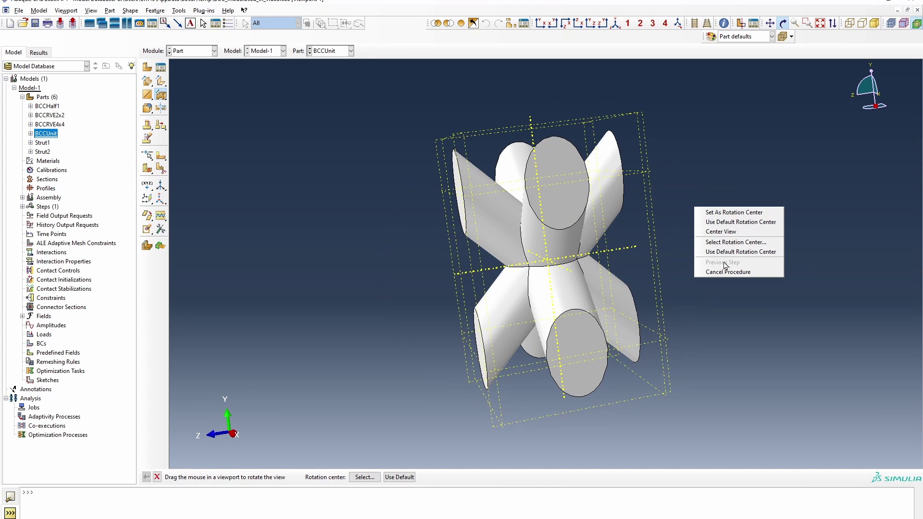
{"action": "left_click", "coordinate": [734, 271]}
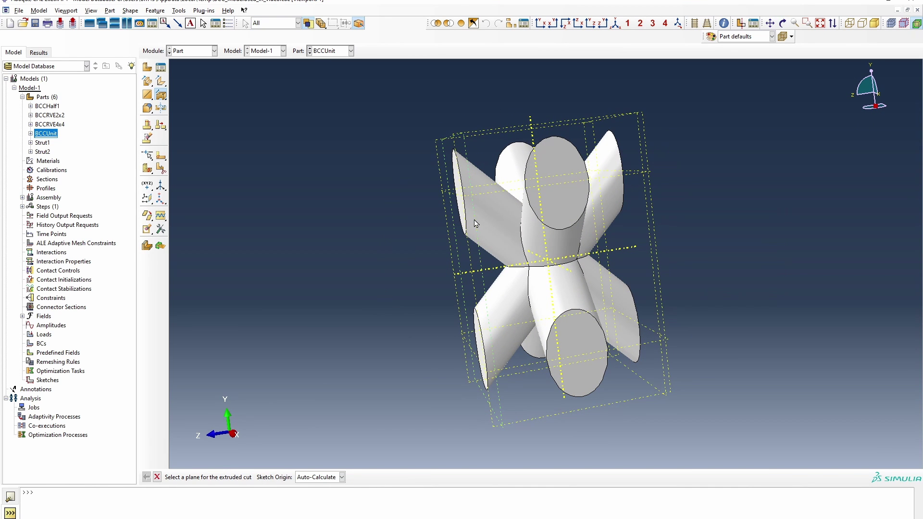
{"action": "left_click", "coordinate": [483, 198]}
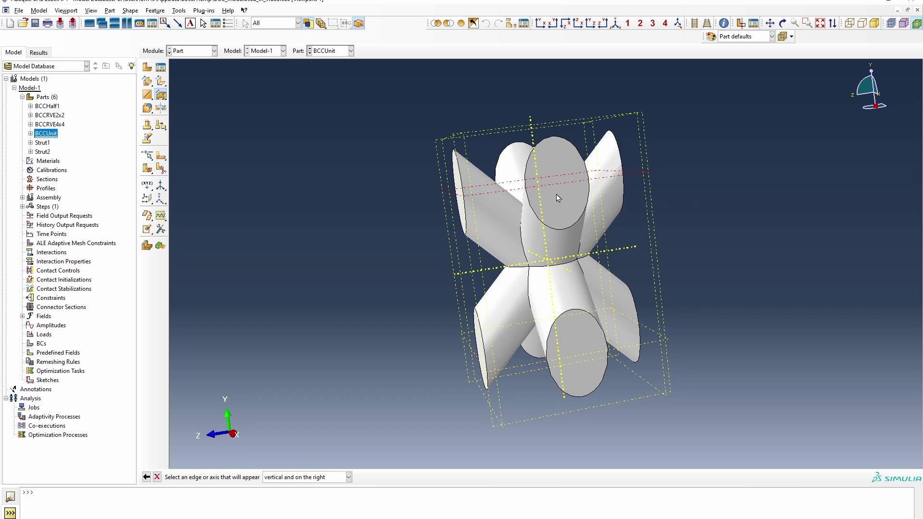
{"action": "left_click", "coordinate": [782, 23]}
{"action": "left_click_drag", "start_coordinate": [461, 217], "coordinate": [577, 257]}
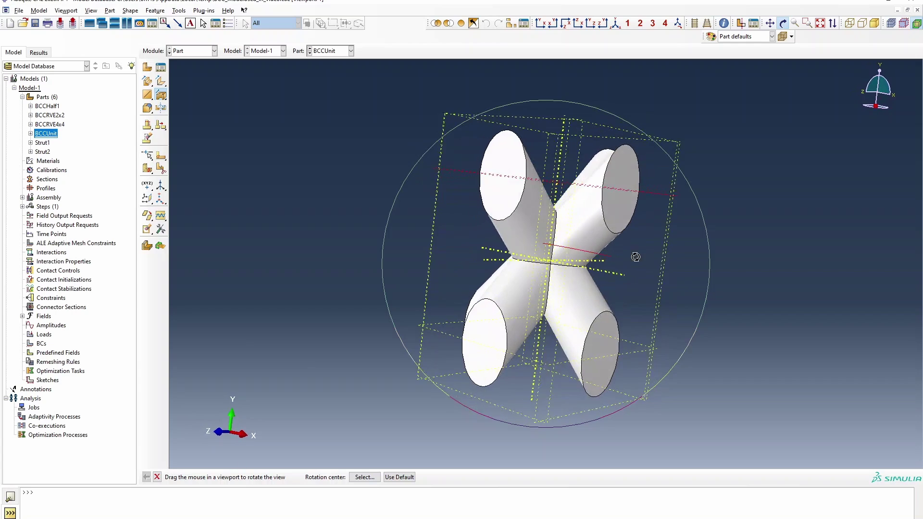
{"action": "right_click", "coordinate": [762, 233]}
{"action": "left_click", "coordinate": [793, 298]}
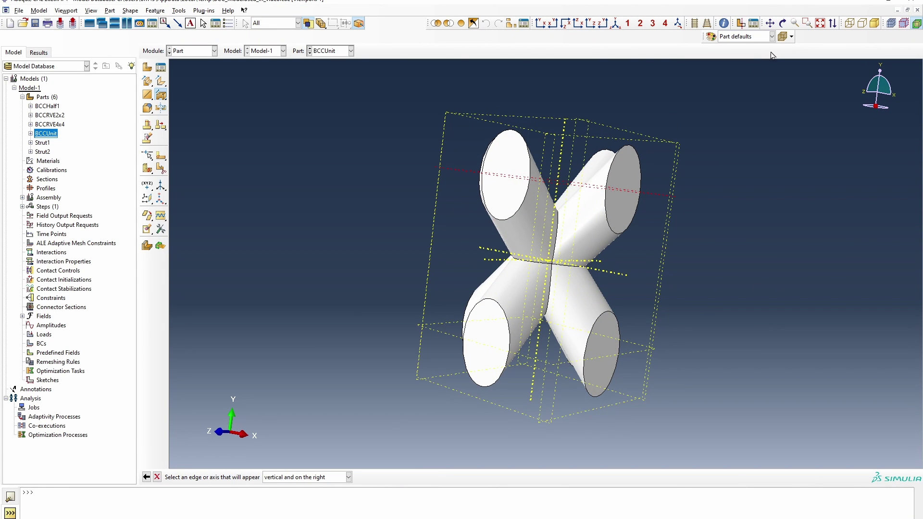
- Show the unit from behind in parallel projection and start an extruded-cut sketch on its rear XY datum plane with the X axis vertical
{"action": "left_click", "coordinate": [540, 23]}
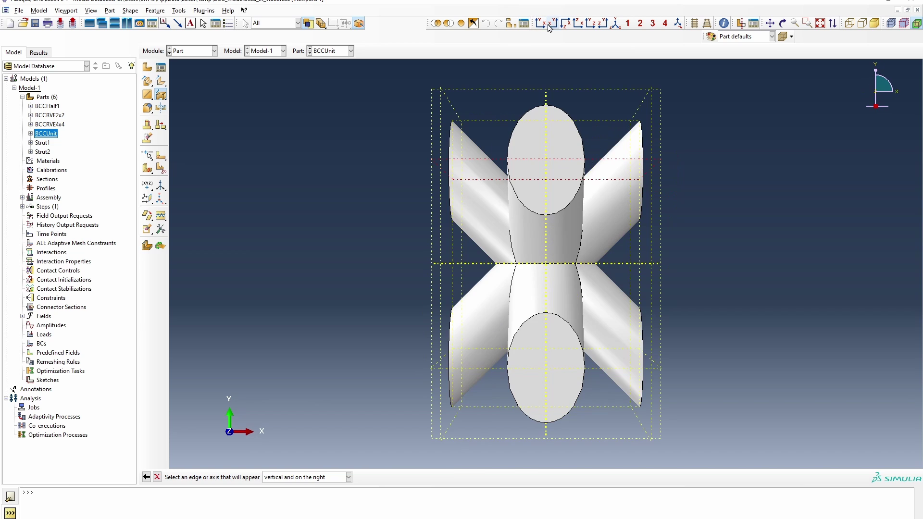
{"action": "left_click", "coordinate": [552, 24]}
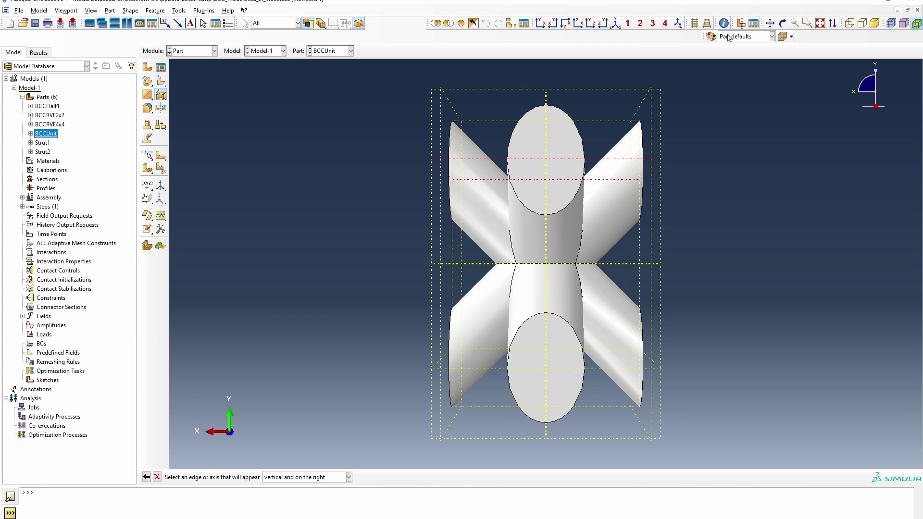
{"action": "left_click", "coordinate": [695, 26]}
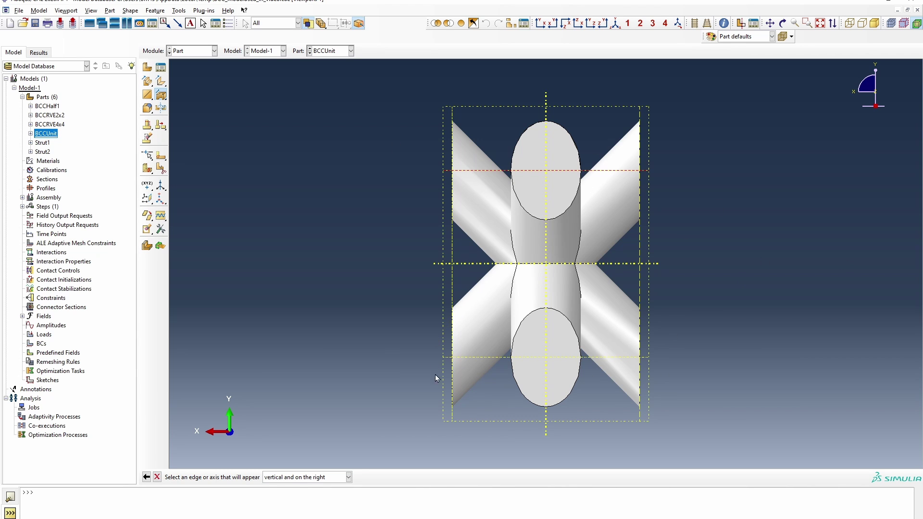
{"action": "left_click", "coordinate": [156, 98]}
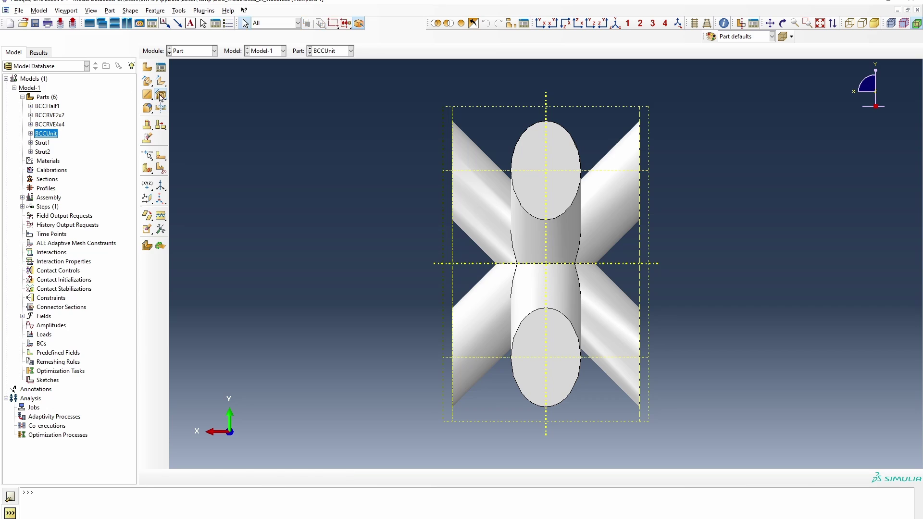
{"action": "left_click", "coordinate": [444, 317]}
{"action": "left_click", "coordinate": [458, 263]}
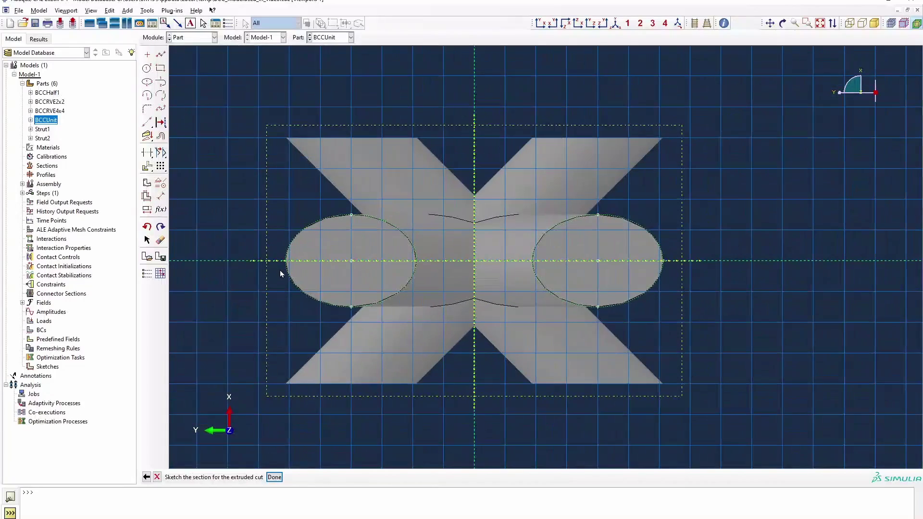
- Sketch the inner rectangle of the cut section from corner (-2,-2) to corner (2,2)
{"action": "left_click", "coordinate": [162, 70]}
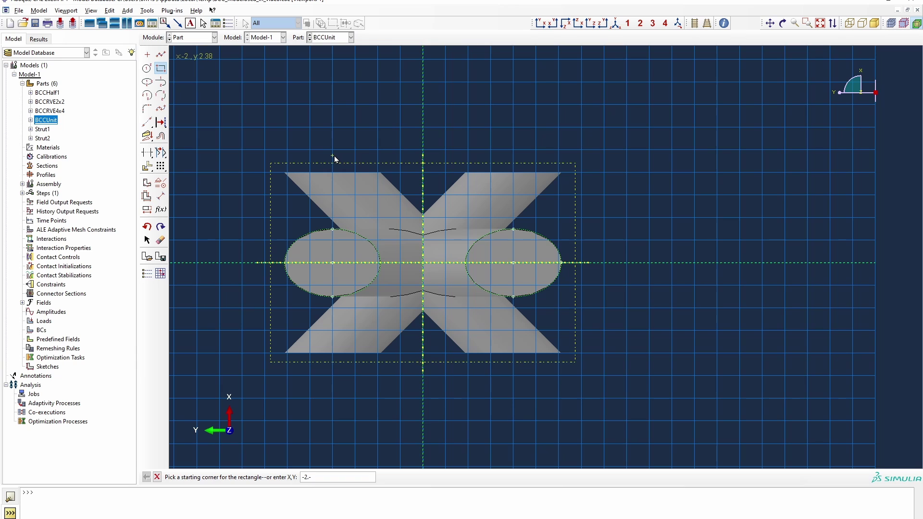
{"action": "type", "text": "-2,-2"}
{"action": "key", "text": "Return"}
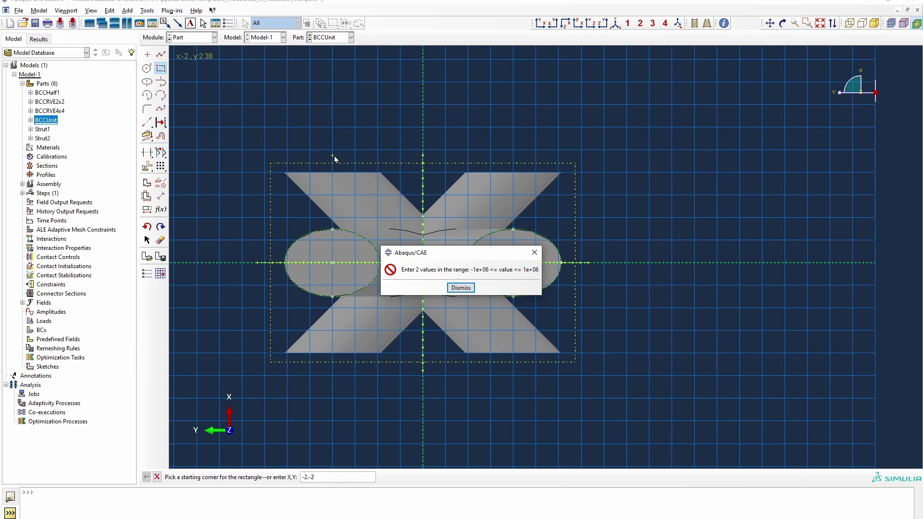
{"action": "key", "text": "Return"}
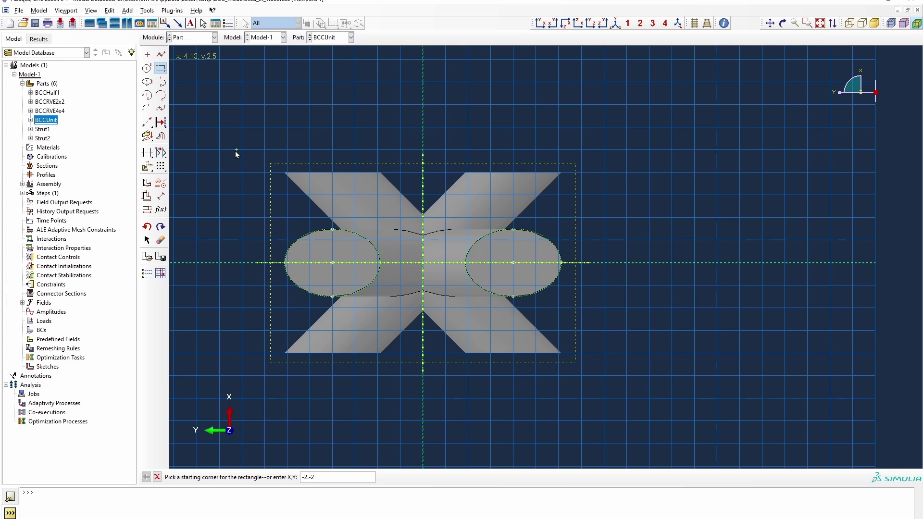
{"action": "type", "text": "-2"}
{"action": "key", "text": "Return"}
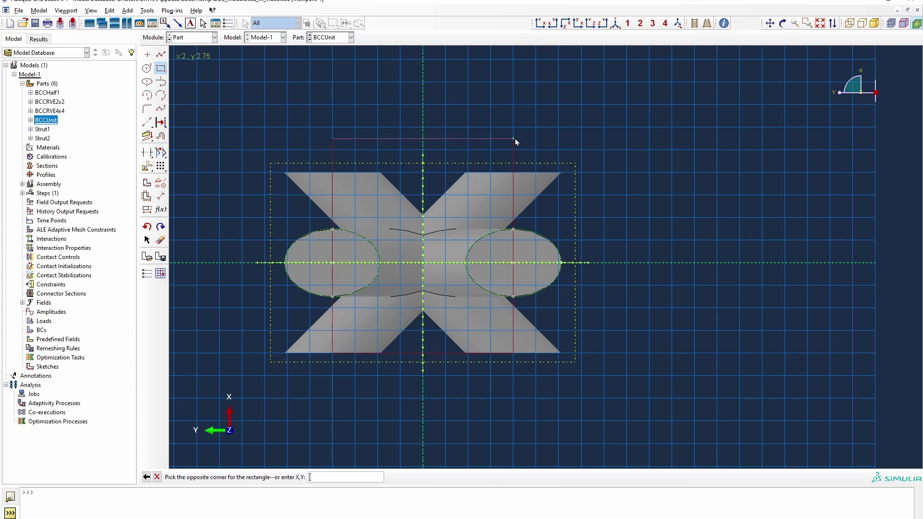
{"action": "type", "text": "2,-2"}
{"action": "key", "text": "Return"}
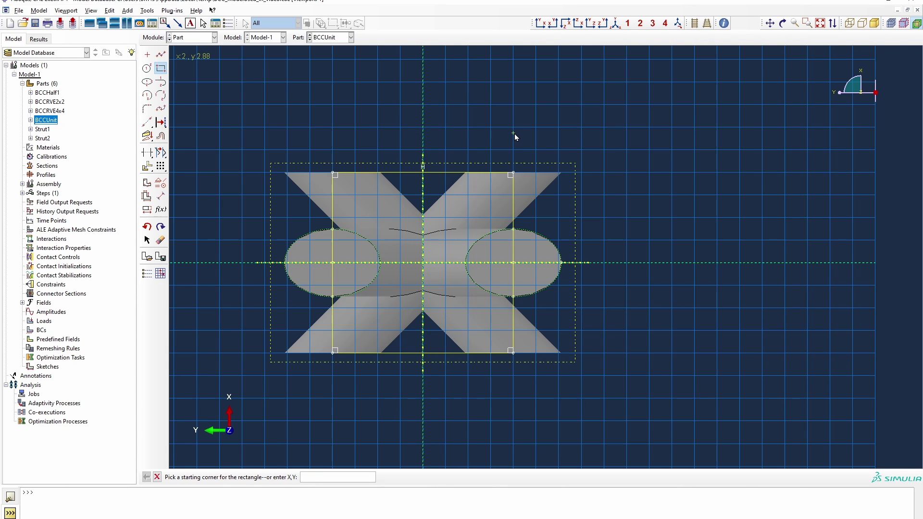
- Draw a larger rectangle enclosing the whole unit cell and finish the cut section sketch
{"action": "left_click", "coordinate": [220, 99]}
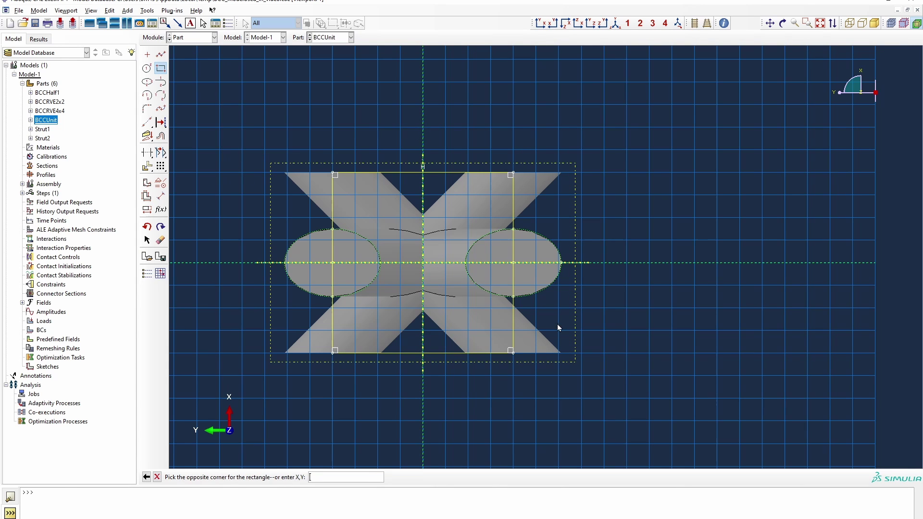
{"action": "left_click", "coordinate": [620, 402]}
{"action": "right_click", "coordinate": [659, 378]}
{"action": "left_click", "coordinate": [682, 423]}
{"action": "left_click", "coordinate": [274, 476]}
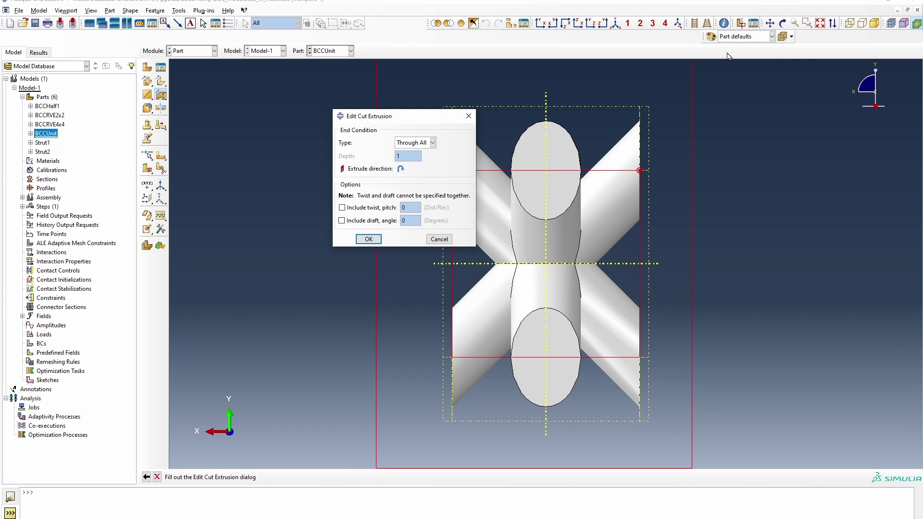
- Reverse the extrude direction, create the Through All cut that trims the strut ends, and show the unit isometrically
{"action": "left_click", "coordinate": [615, 23]}
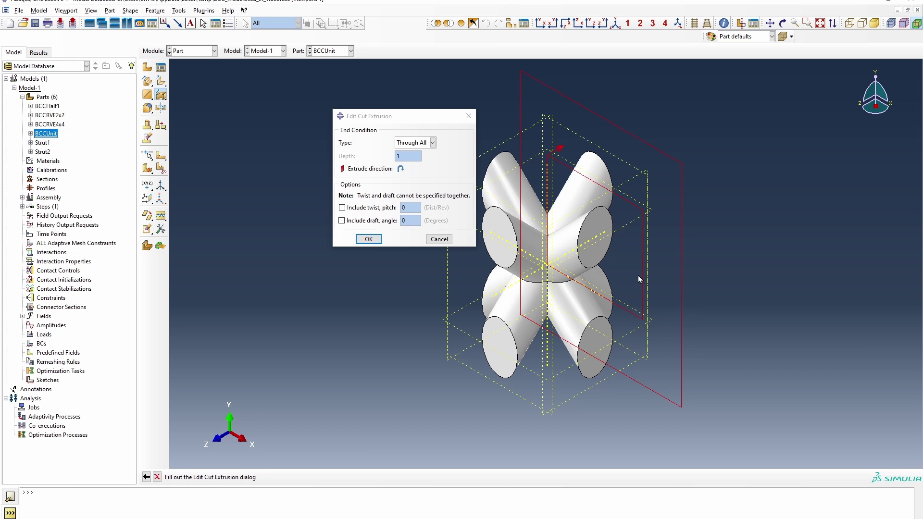
{"action": "left_click", "coordinate": [401, 170]}
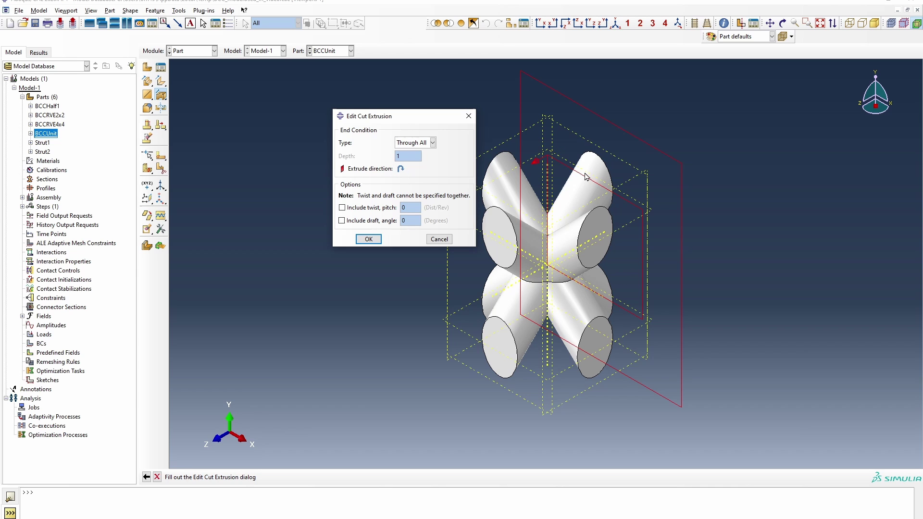
{"action": "left_click", "coordinate": [357, 240]}
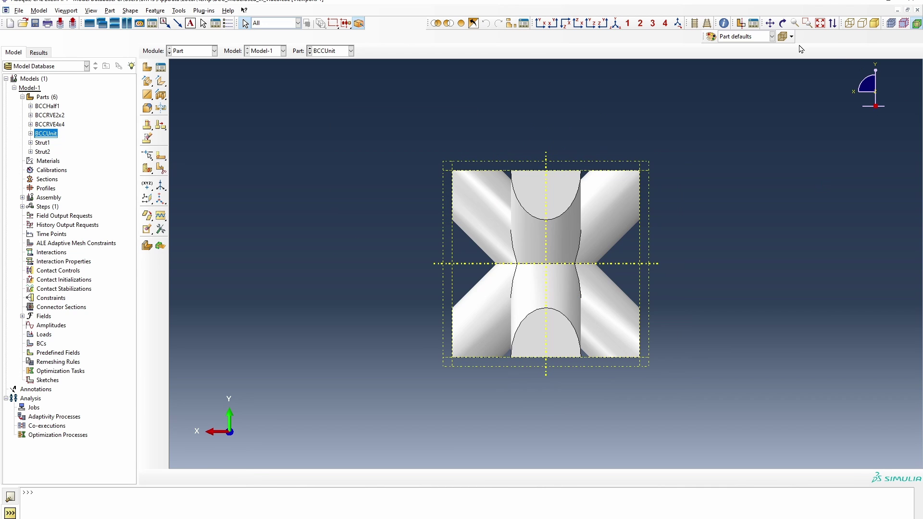
{"action": "left_click", "coordinate": [615, 23]}
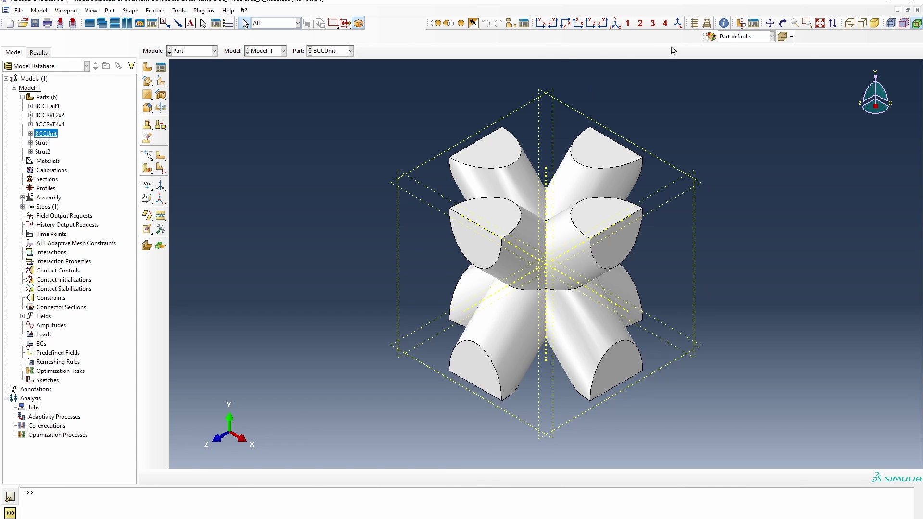
- Open the BCCRVE2x2 part and start an extruded-cut sketch on an X-facing strut end face, with its elliptical edge vertical and on the right
{"action": "left_click", "coordinate": [782, 23]}
{"action": "left_click_drag", "start_coordinate": [481, 154], "coordinate": [572, 139]}
{"action": "mouse_move", "coordinate": [597, 366]}
{"action": "left_mouse_down"}
{"action": "mouse_move", "coordinate": [385, 180]}
{"action": "mouse_move", "coordinate": [583, 371]}
{"action": "mouse_move", "coordinate": [675, 209]}
{"action": "mouse_move", "coordinate": [666, 250]}
{"action": "mouse_move", "coordinate": [607, 340]}
{"action": "mouse_move", "coordinate": [628, 340]}
{"action": "mouse_move", "coordinate": [529, 329]}
{"action": "mouse_move", "coordinate": [591, 357]}
{"action": "left_mouse_up"}
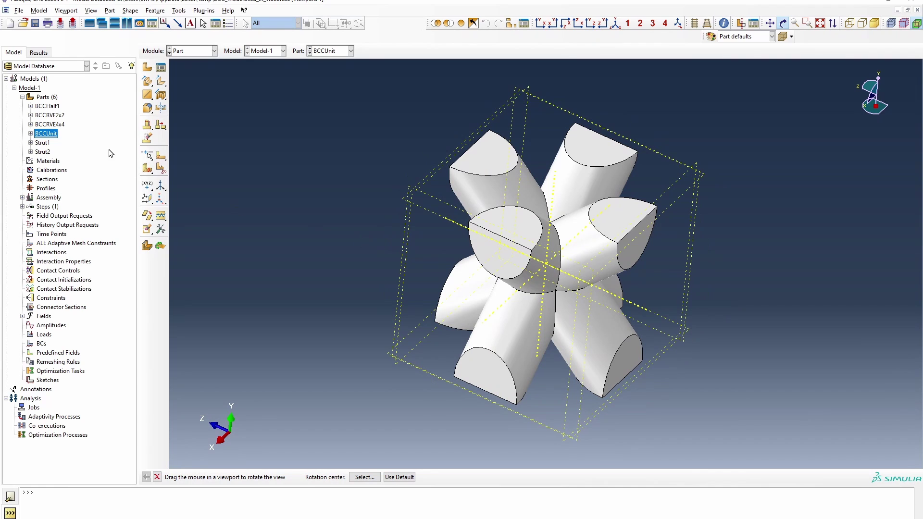
{"action": "double_click", "coordinate": [59, 116]}
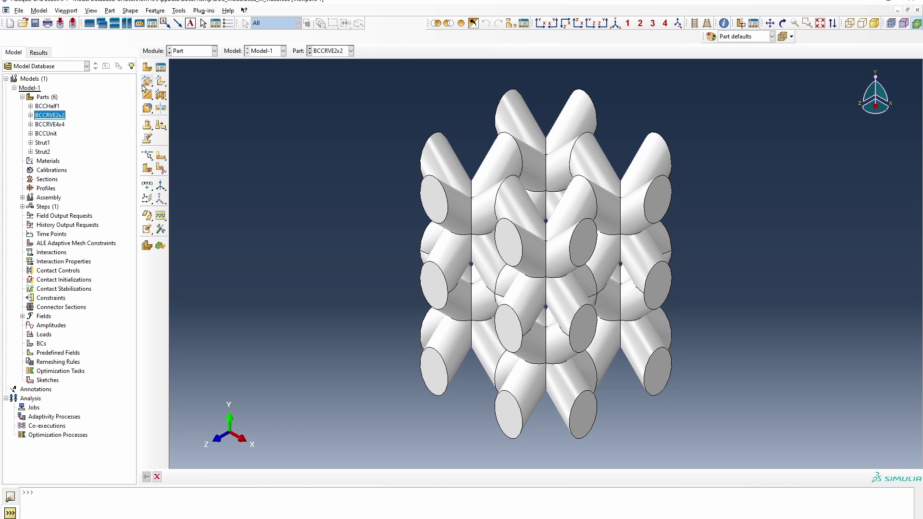
{"action": "left_click", "coordinate": [160, 94]}
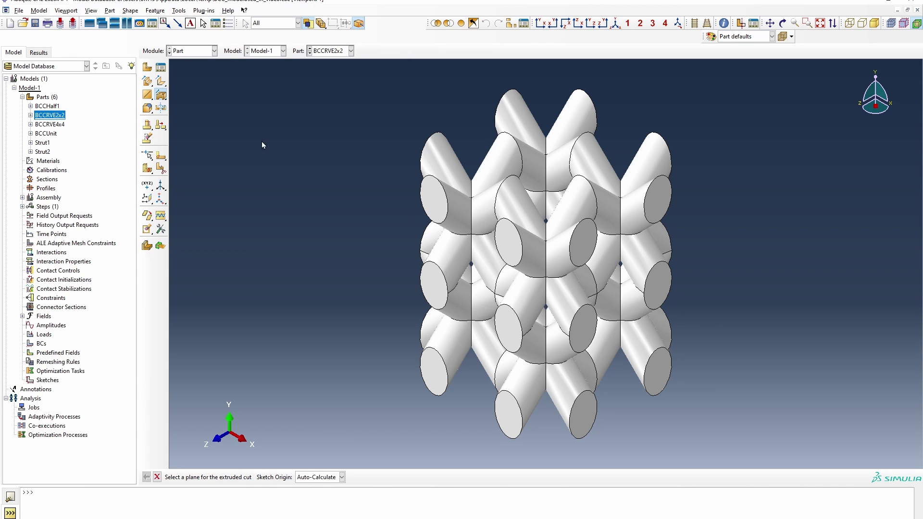
{"action": "left_click", "coordinate": [577, 247]}
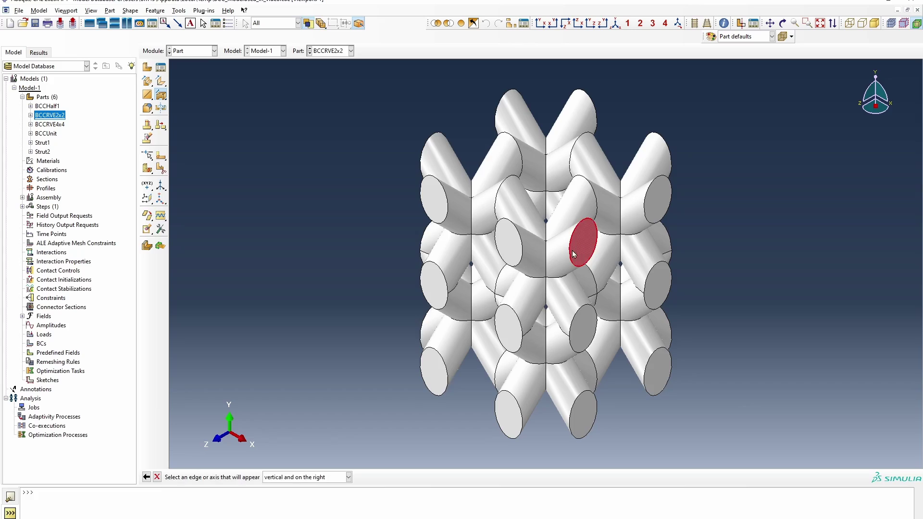
{"action": "left_click", "coordinate": [570, 257]}
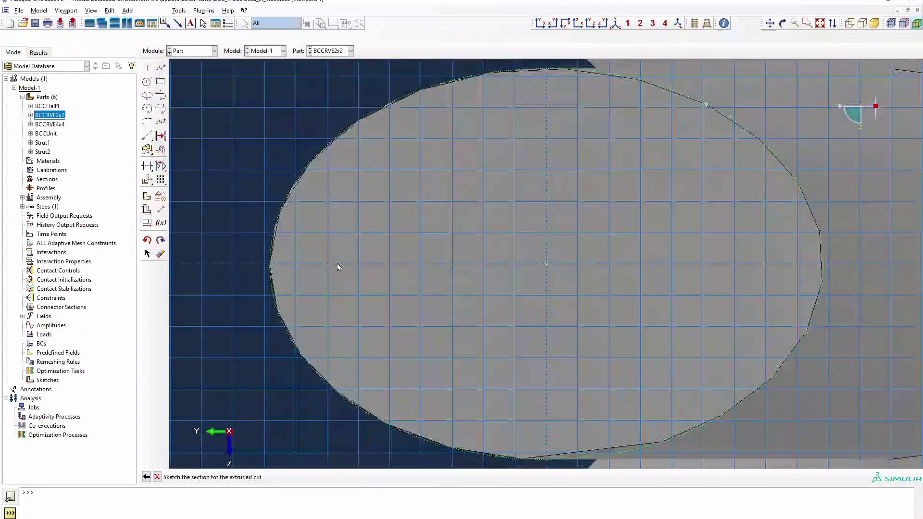
- Draw a vertical construction line down from the centre of the selected strut end face
{"action": "scroll", "coordinate": [331, 265], "scroll_direction": "down", "scroll_amount": 10}
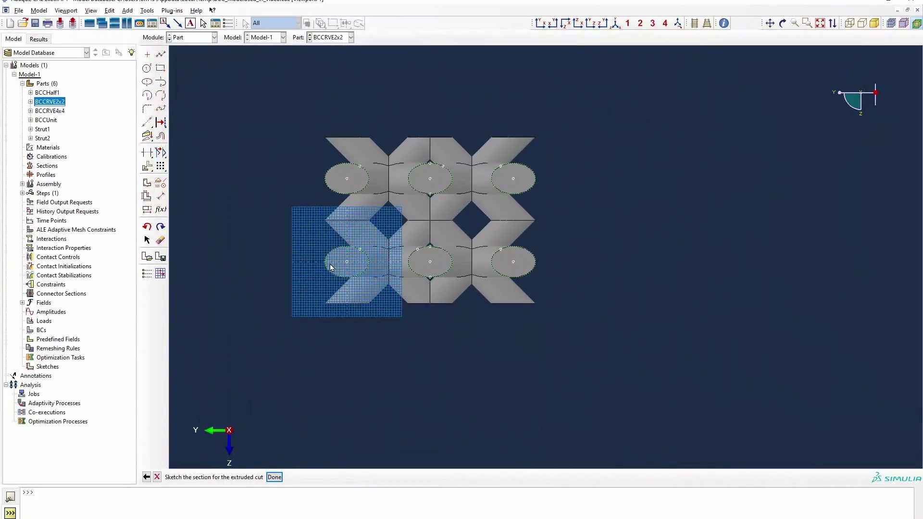
{"action": "scroll", "coordinate": [332, 265], "scroll_direction": "up", "scroll_amount": 8}
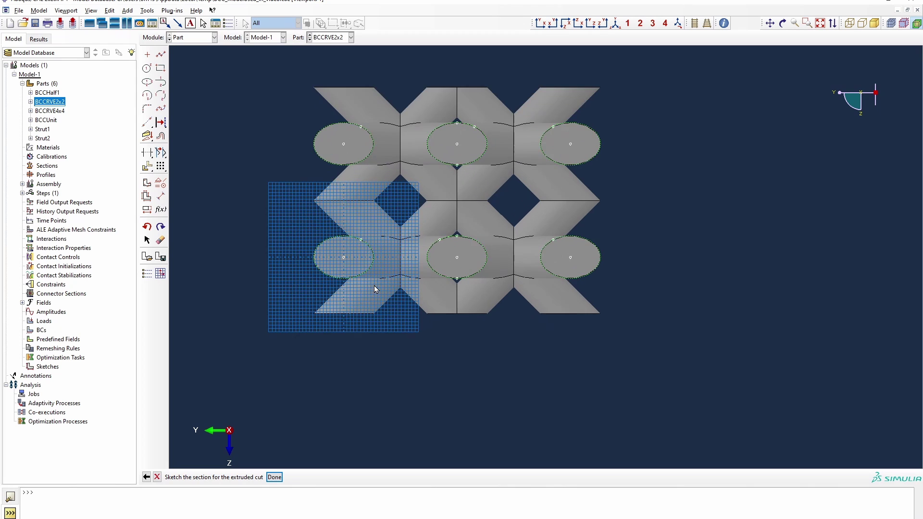
{"action": "scroll", "coordinate": [379, 284], "scroll_direction": "down", "scroll_amount": 1}
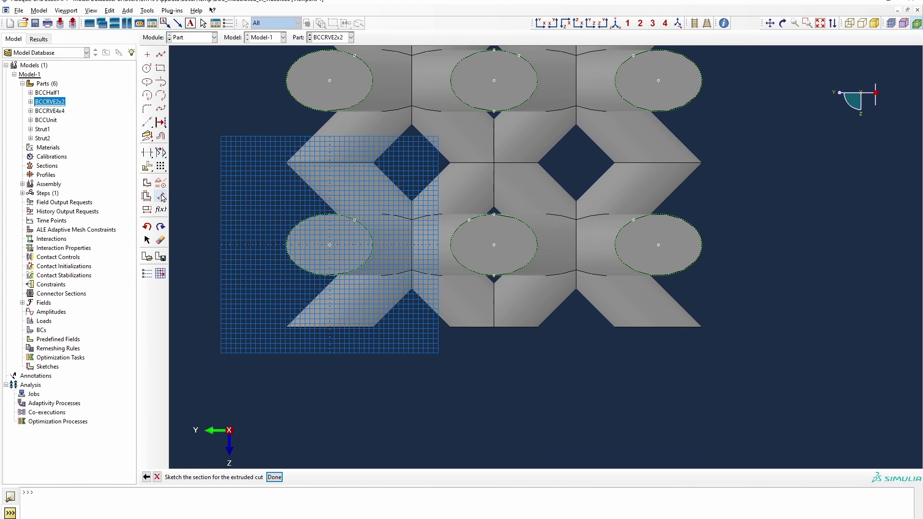
{"action": "left_click", "coordinate": [147, 122]}
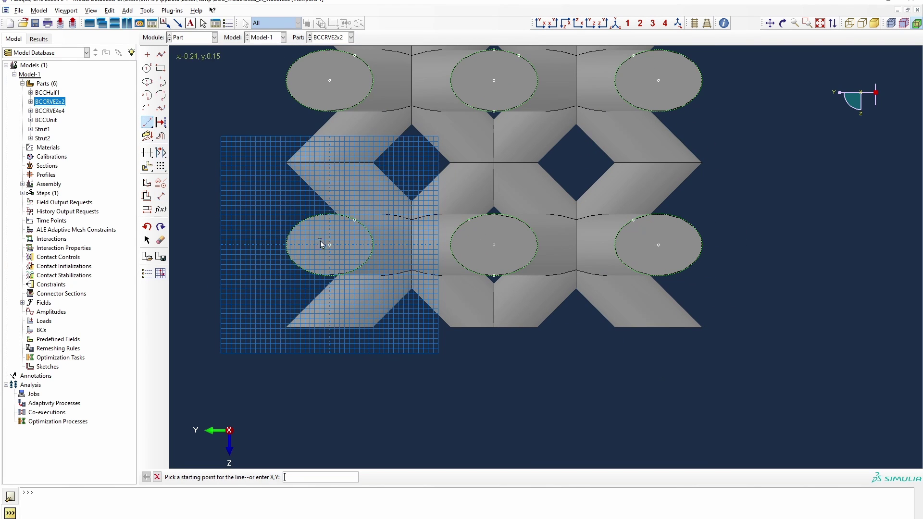
{"action": "left_click", "coordinate": [330, 246]}
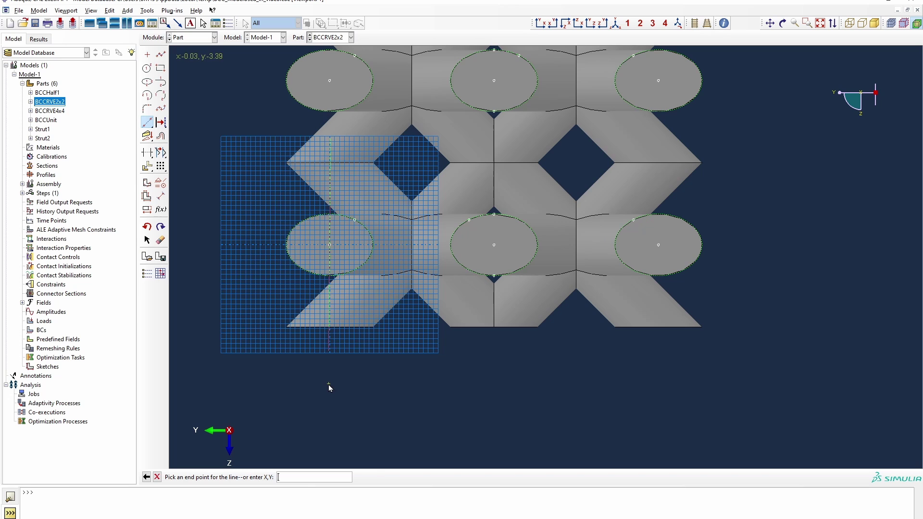
{"action": "left_click", "coordinate": [330, 328]}
{"action": "middle_click", "coordinate": [331, 327]}
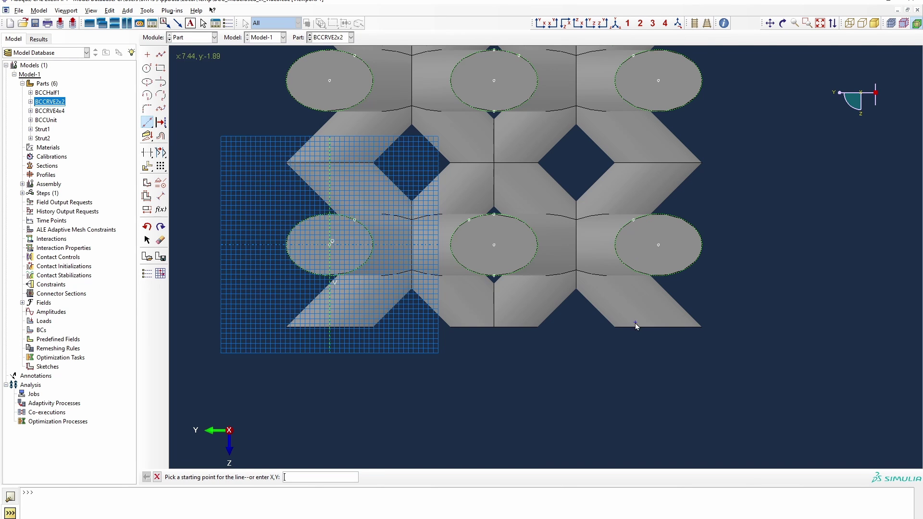
- Sketch the inner rectangle of the 2x2 block's cut section from corner (0,-2) to corner (8,6)
{"action": "scroll", "coordinate": [636, 323], "scroll_direction": "up", "scroll_amount": 1}
{"action": "scroll", "coordinate": [533, 261], "scroll_direction": "down", "scroll_amount": 1}
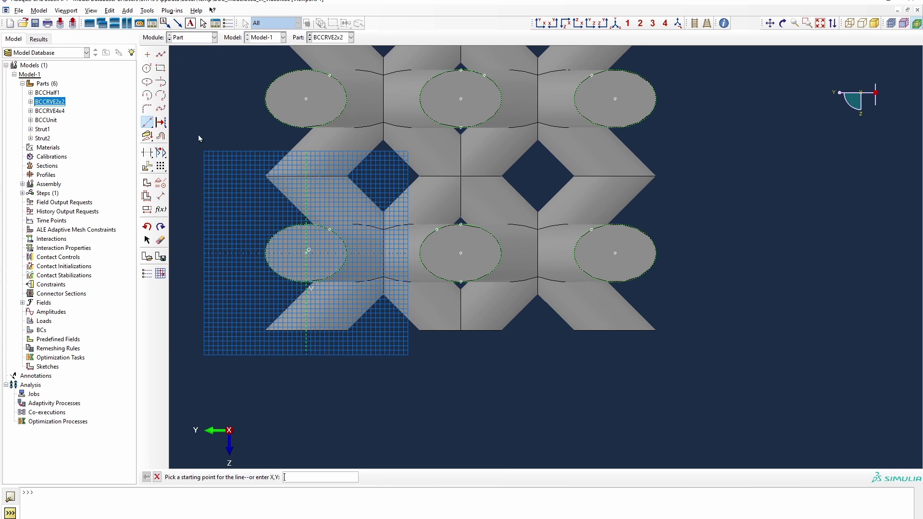
{"action": "left_click", "coordinate": [161, 68]}
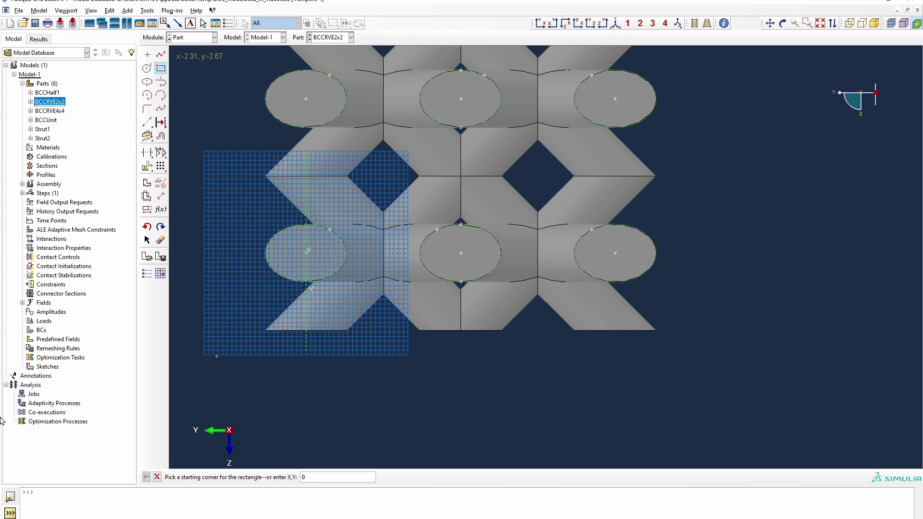
{"action": "left_click", "coordinate": [306, 330]}
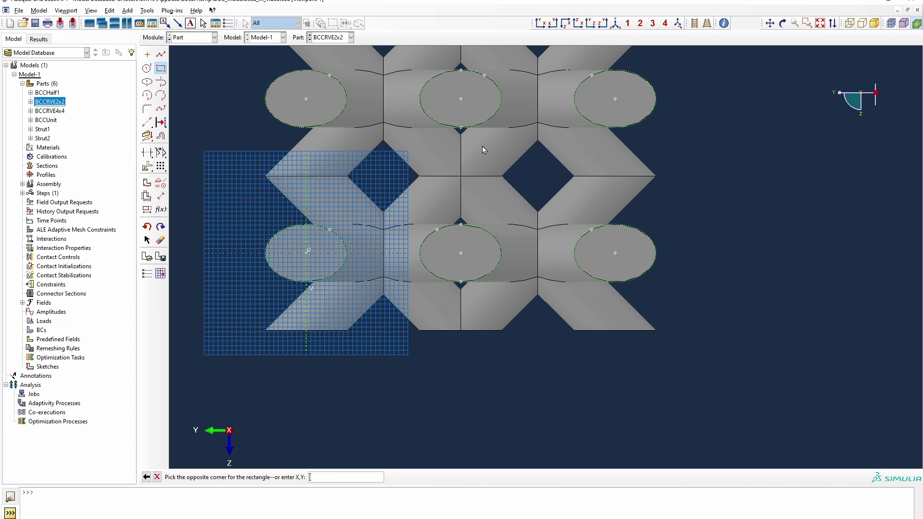
{"action": "scroll", "coordinate": [567, 153], "scroll_direction": "down", "scroll_amount": 1}
{"action": "scroll", "coordinate": [598, 183], "scroll_direction": "down", "scroll_amount": 2}
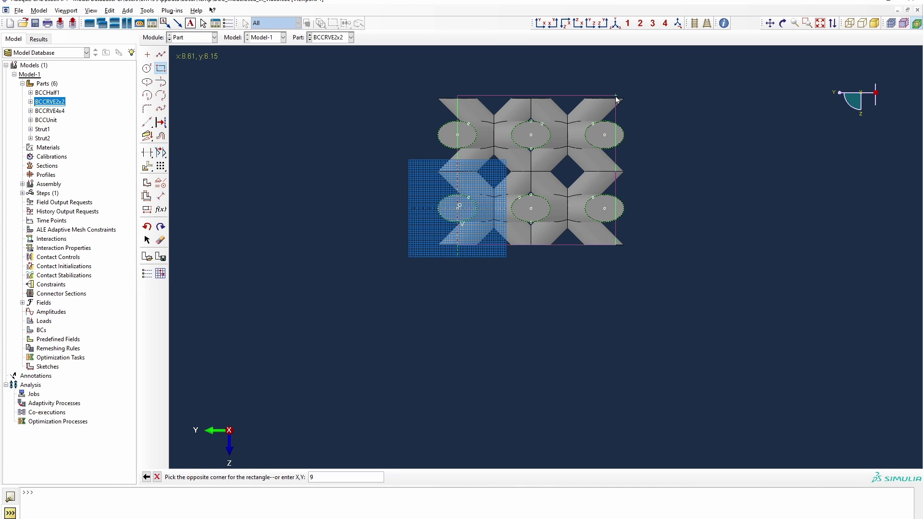
{"action": "type", "text": "9"}
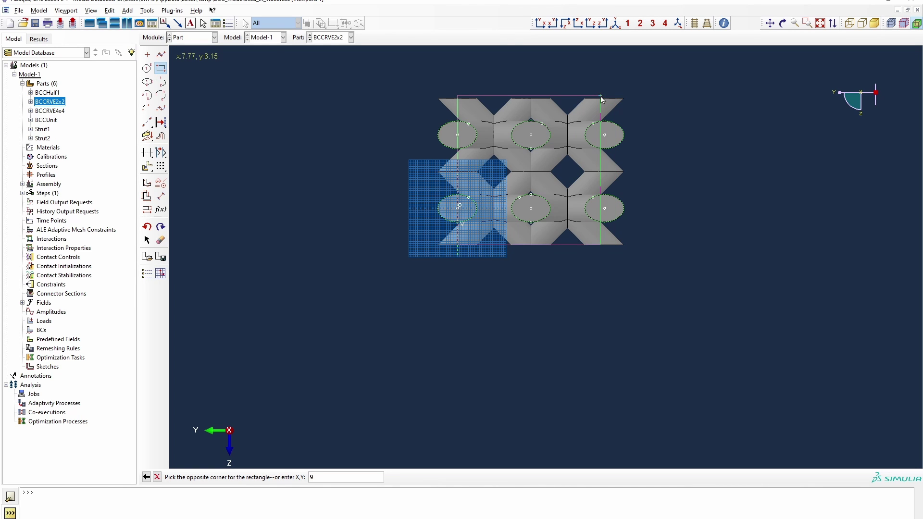
{"action": "type", "text": ",6"}
{"action": "key", "text": "Return"}
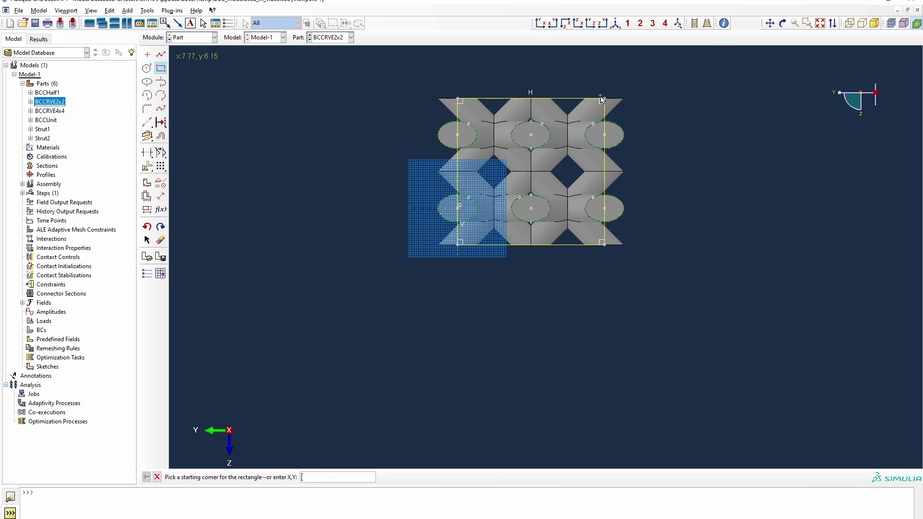
- Draw a larger rectangle enclosing the whole 2x2 block around the inner rectangle
{"action": "scroll", "coordinate": [575, 205], "scroll_direction": "down", "scroll_amount": 1}
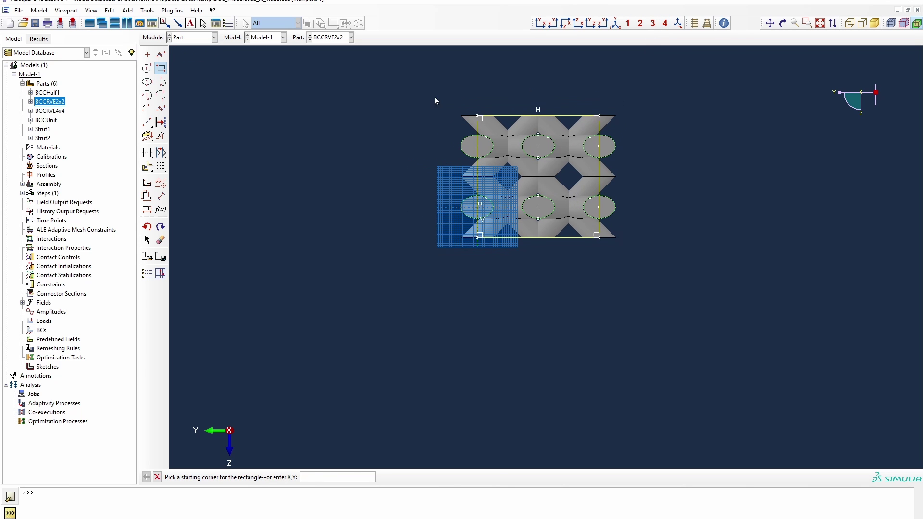
{"action": "left_click", "coordinate": [418, 76]}
{"action": "left_click", "coordinate": [660, 285]}
{"action": "right_click", "coordinate": [713, 271]}
{"action": "left_click", "coordinate": [748, 314]}
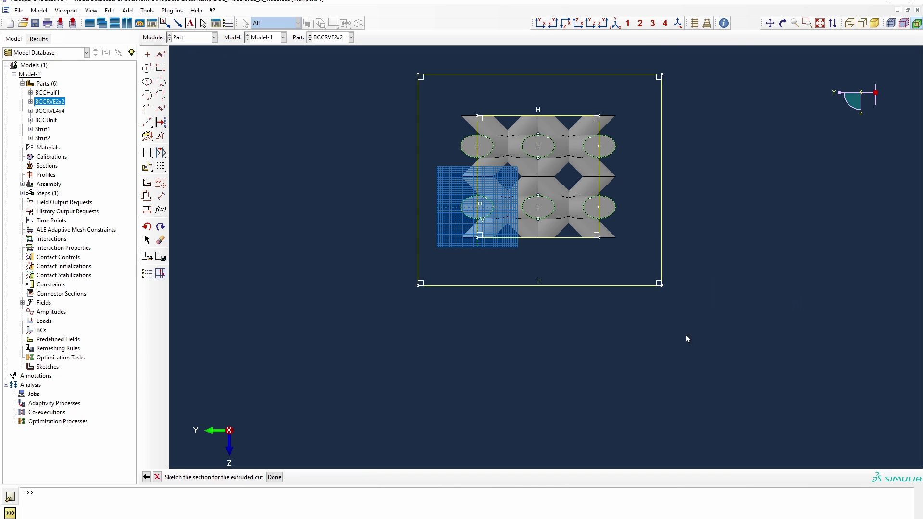
- Finish the section sketch and create the Through All extruded cut that trims the 2x2 block's protruding strut ends
{"action": "left_click", "coordinate": [274, 477]}
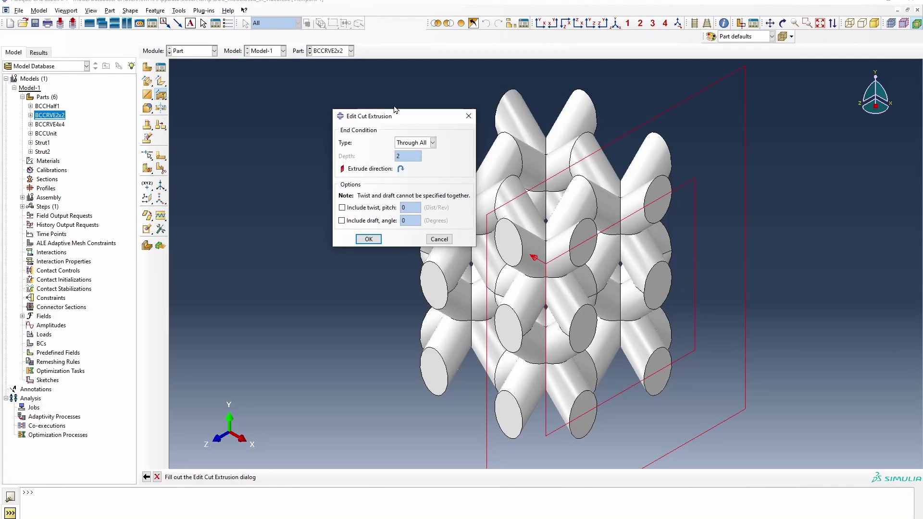
{"action": "left_click", "coordinate": [368, 240]}
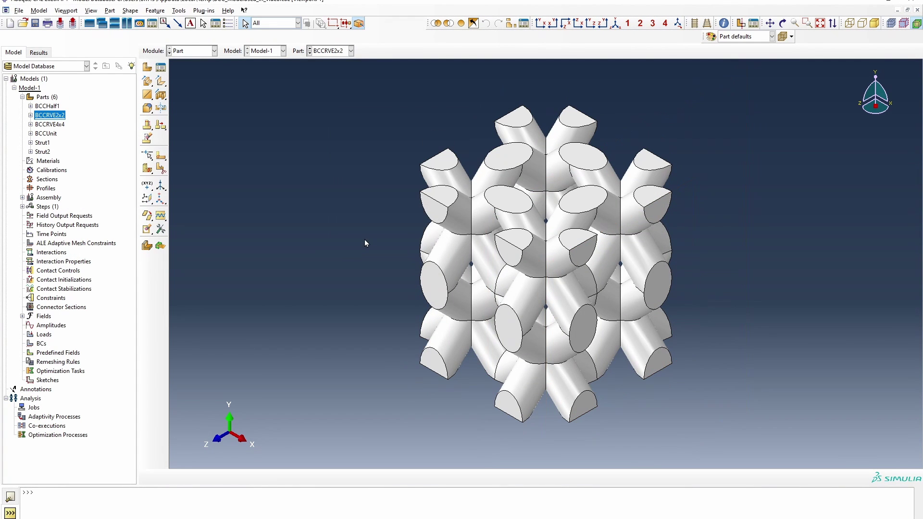
{"action": "left_click", "coordinate": [782, 24]}
{"action": "left_click_drag", "start_coordinate": [476, 163], "coordinate": [598, 260]}
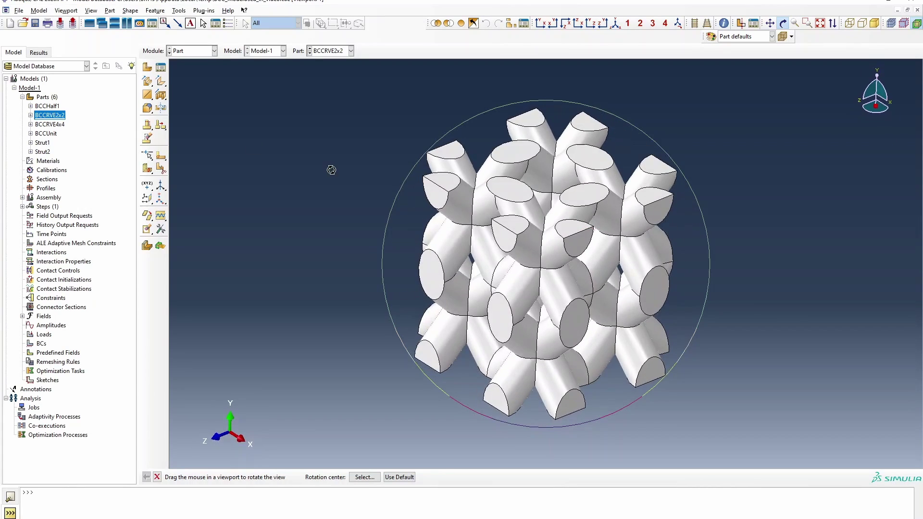
- Open the BCCRVE4x4 part and start an extruded-cut sketch on an X-facing strut end face, with its elliptical edge vertical and on the right
{"action": "double_click", "coordinate": [55, 124]}
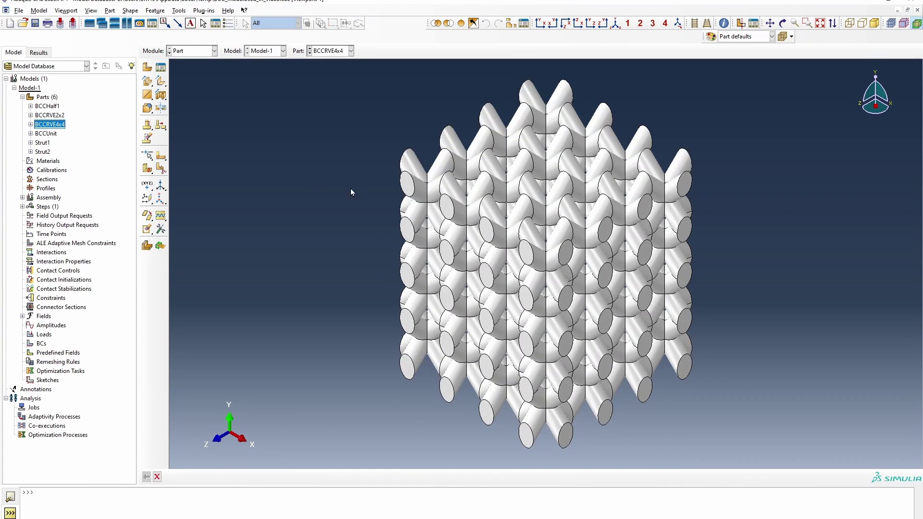
{"action": "left_click", "coordinate": [161, 94]}
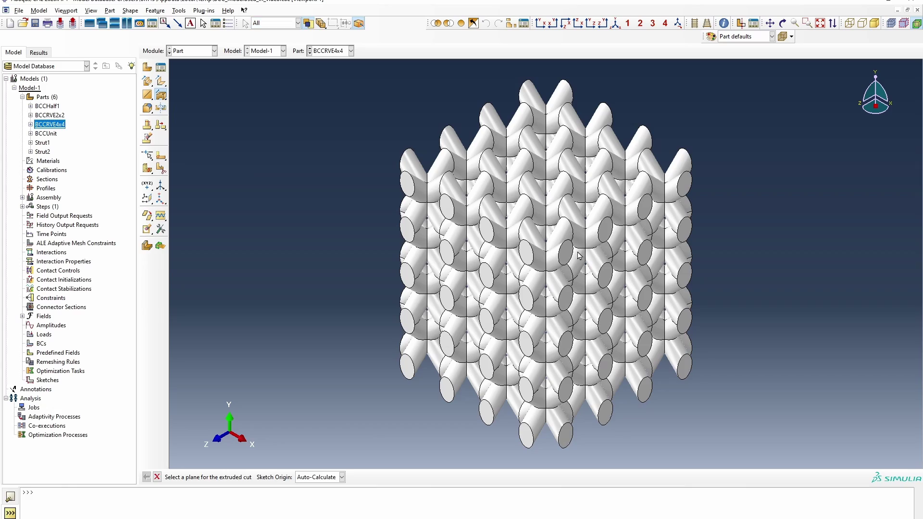
{"action": "left_click", "coordinate": [606, 233]}
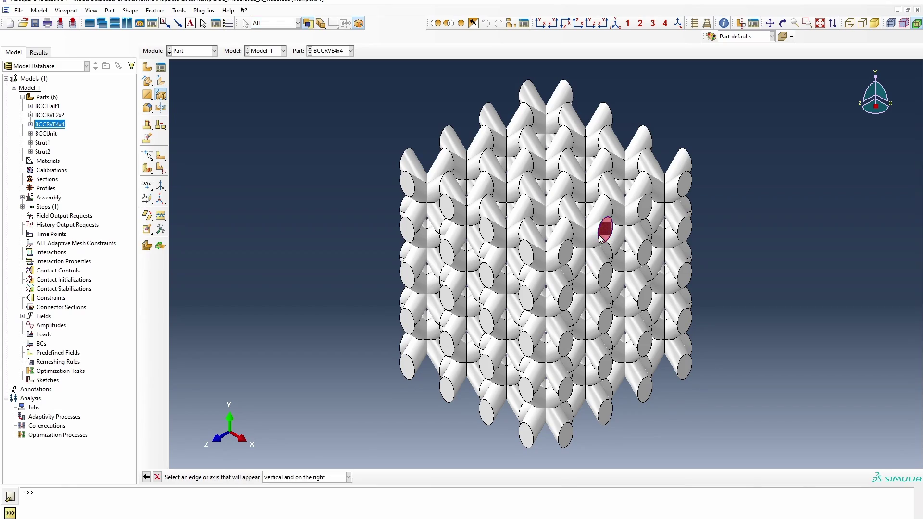
{"action": "left_click", "coordinate": [600, 237]}
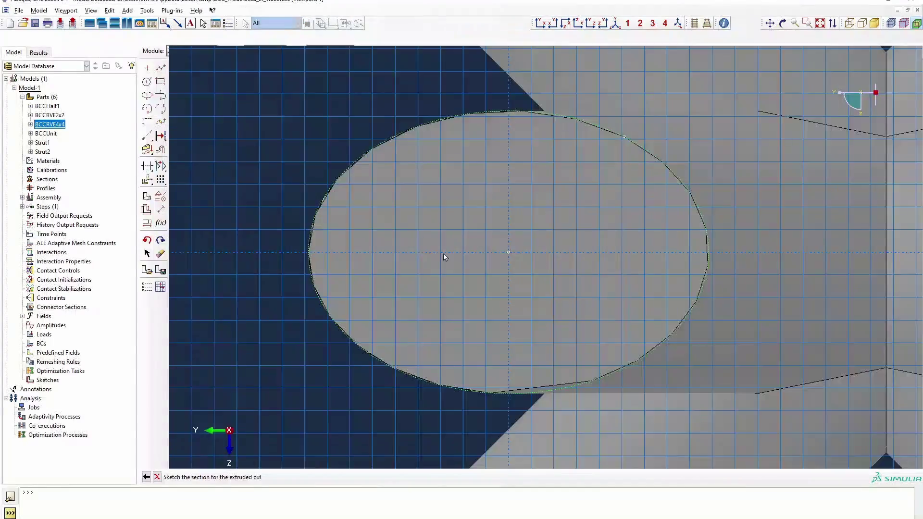
- Draw a vertical construction line from the selected strut face's centre to the face centre directly below at (0,-4)
{"action": "scroll", "coordinate": [411, 228], "scroll_direction": "up", "scroll_amount": 3}
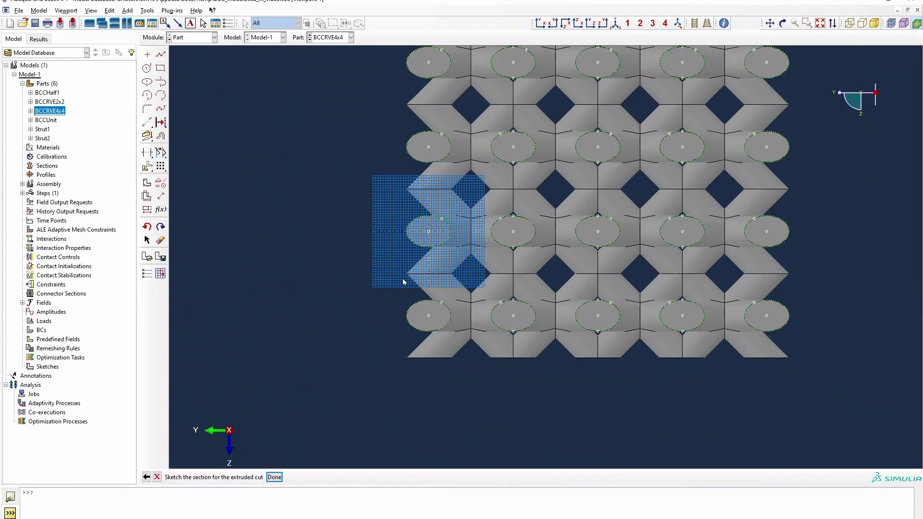
{"action": "left_click", "coordinate": [147, 122]}
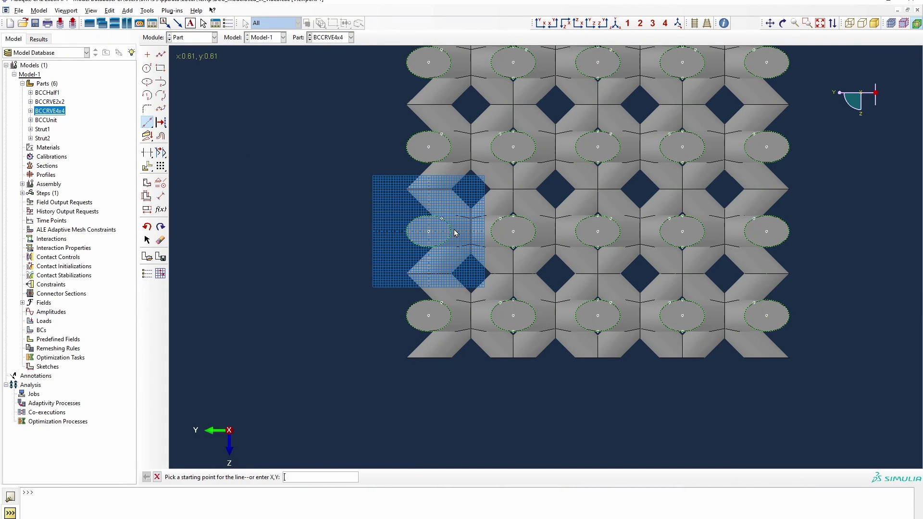
{"action": "left_click", "coordinate": [428, 231]}
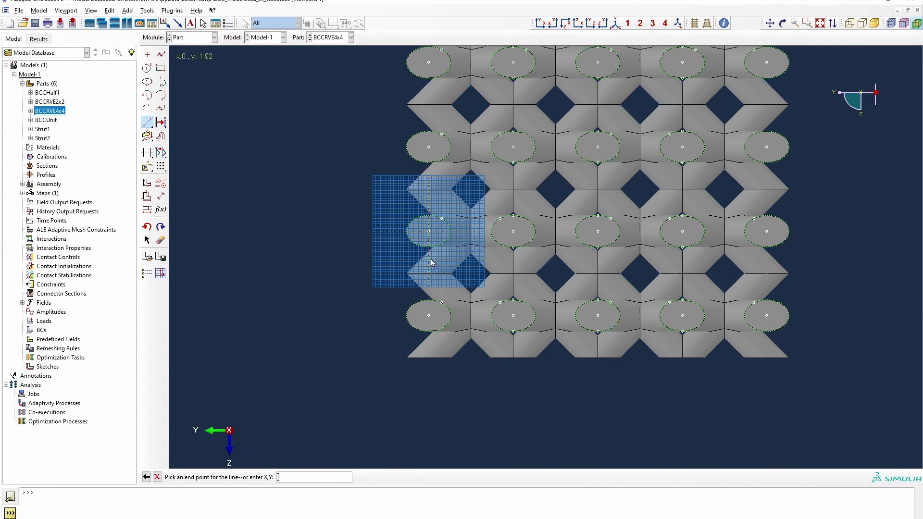
{"action": "left_click", "coordinate": [428, 315]}
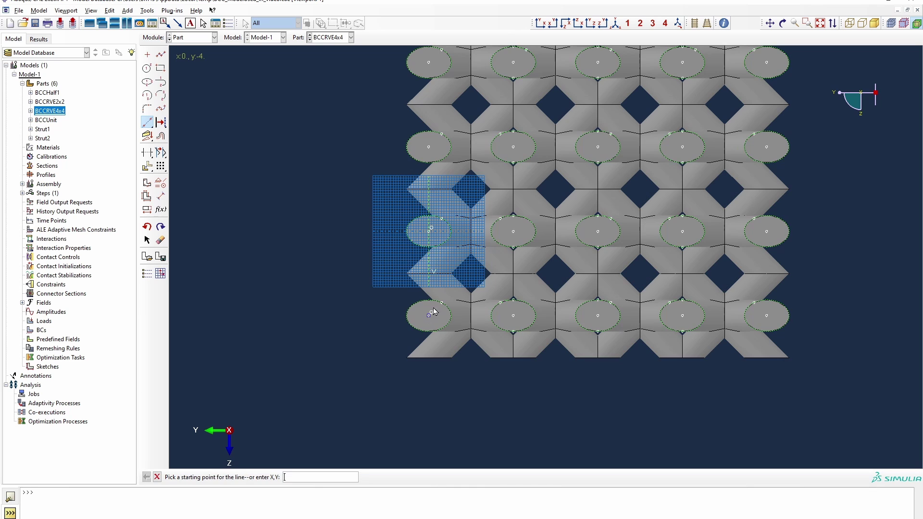
- Sketch the inner rectangle of the 4x4 block's cut section from corner (0,-6) to corner (16,10)
{"action": "scroll", "coordinate": [435, 308], "scroll_direction": "up", "scroll_amount": 1}
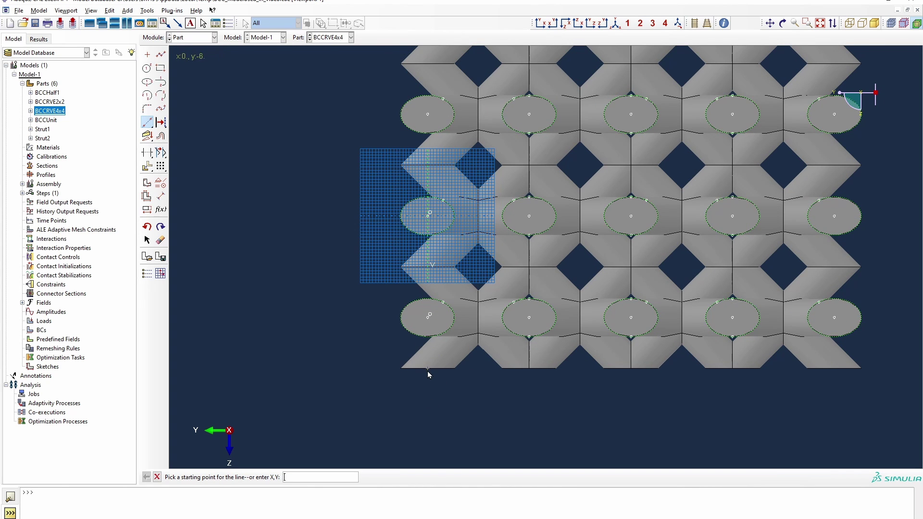
{"action": "left_click", "coordinate": [160, 69]}
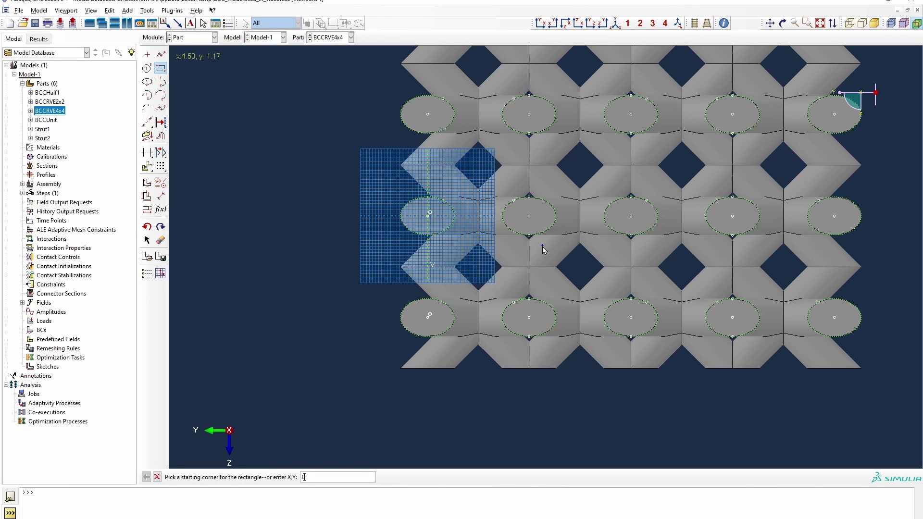
{"action": "left_click", "coordinate": [427, 368]}
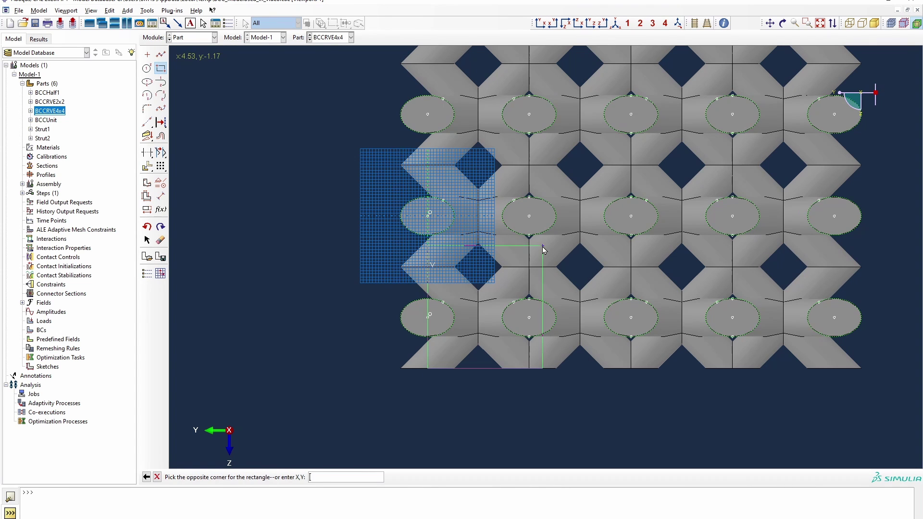
{"action": "scroll", "coordinate": [758, 82], "scroll_direction": "down", "scroll_amount": 6}
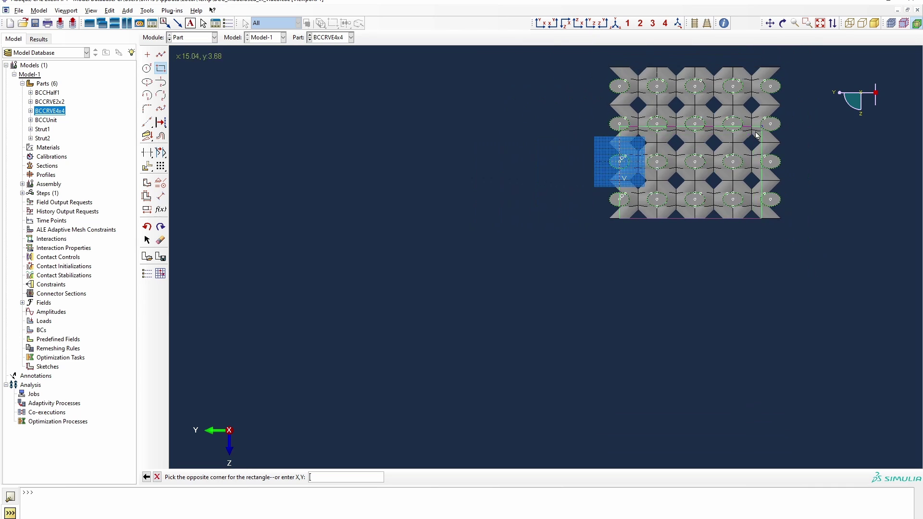
{"action": "scroll", "coordinate": [768, 64], "scroll_direction": "up", "scroll_amount": 2}
{"action": "scroll", "coordinate": [771, 73], "scroll_direction": "up", "scroll_amount": 4}
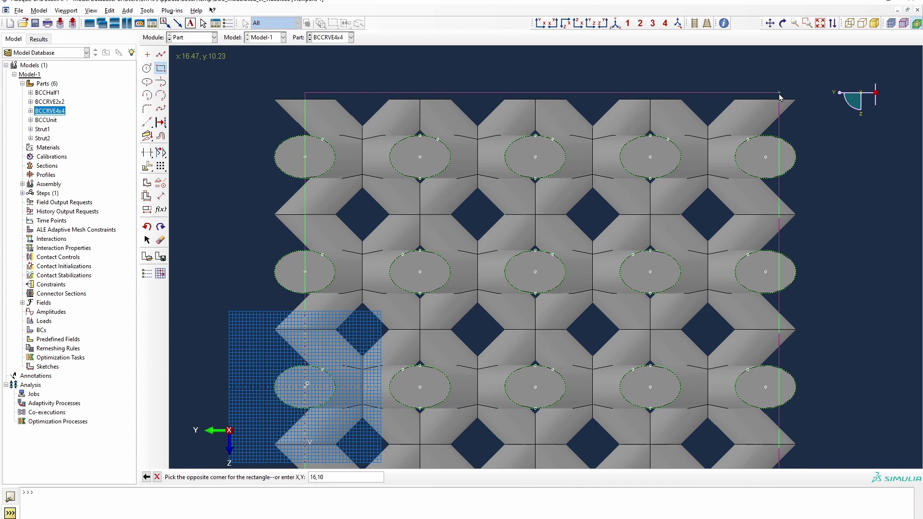
{"action": "key", "text": "Return"}
- Draw a larger rectangle enclosing the whole 4x4 block around the inner rectangle
{"action": "scroll", "coordinate": [595, 85], "scroll_direction": "down", "scroll_amount": 3}
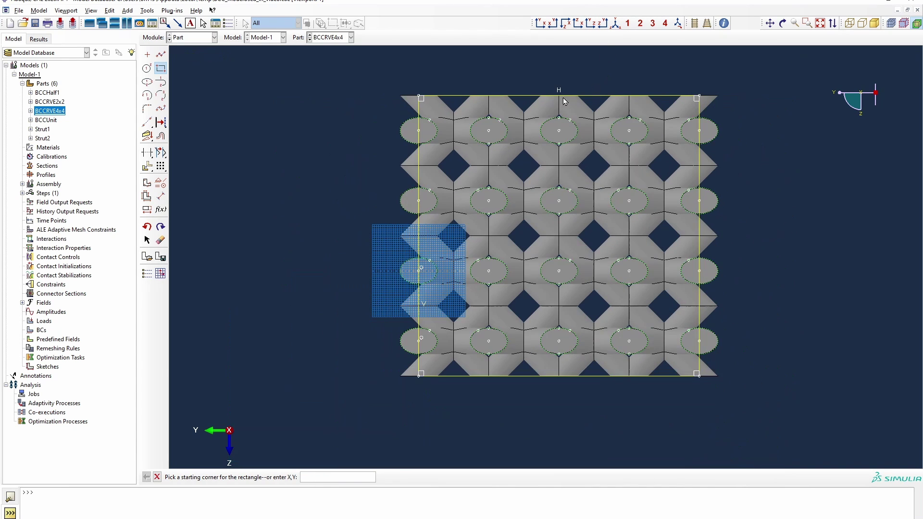
{"action": "left_click", "coordinate": [358, 66]}
{"action": "left_click", "coordinate": [761, 432]}
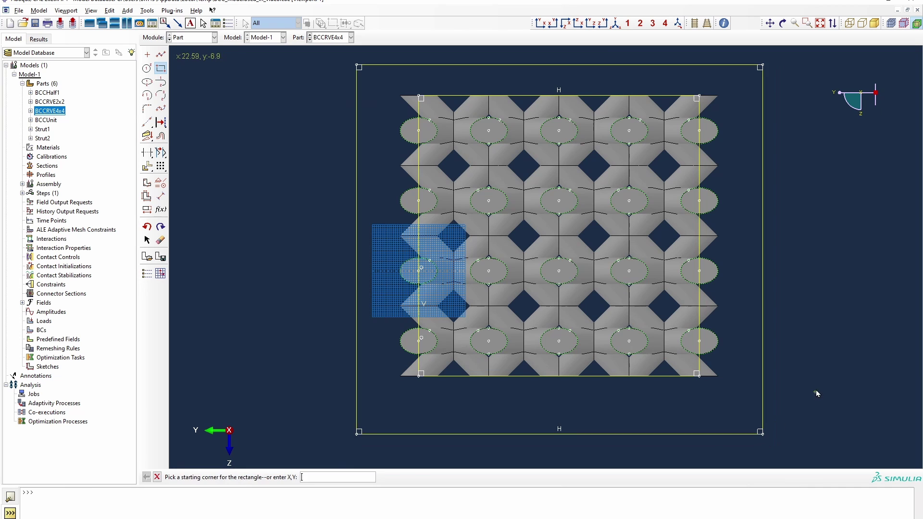
{"action": "right_click", "coordinate": [816, 390]}
{"action": "left_click", "coordinate": [837, 434]}
- Finish the section sketch and create the Through All extruded cut that trims the 4x4 block's protruding strut ends
{"action": "left_click", "coordinate": [278, 477]}
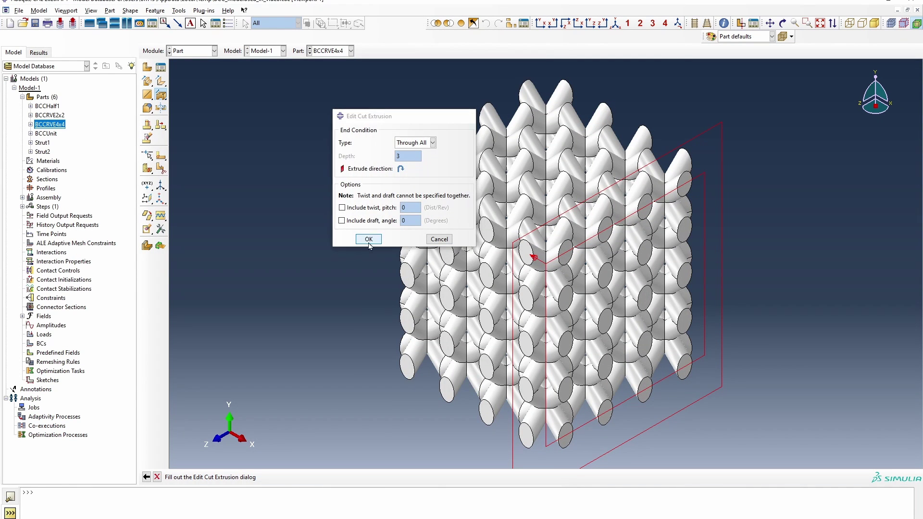
{"action": "left_click", "coordinate": [369, 239]}
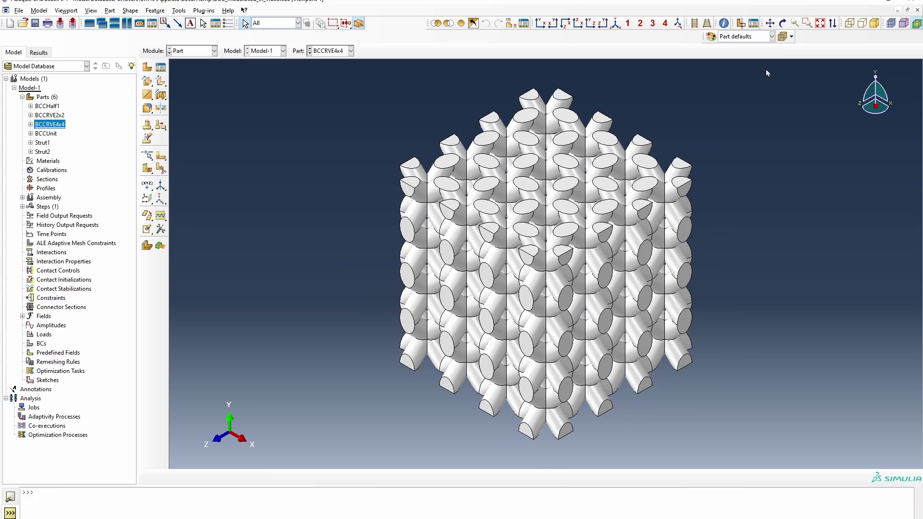
{"action": "left_click", "coordinate": [782, 23]}
{"action": "left_click_drag", "start_coordinate": [485, 269], "coordinate": [575, 330]}
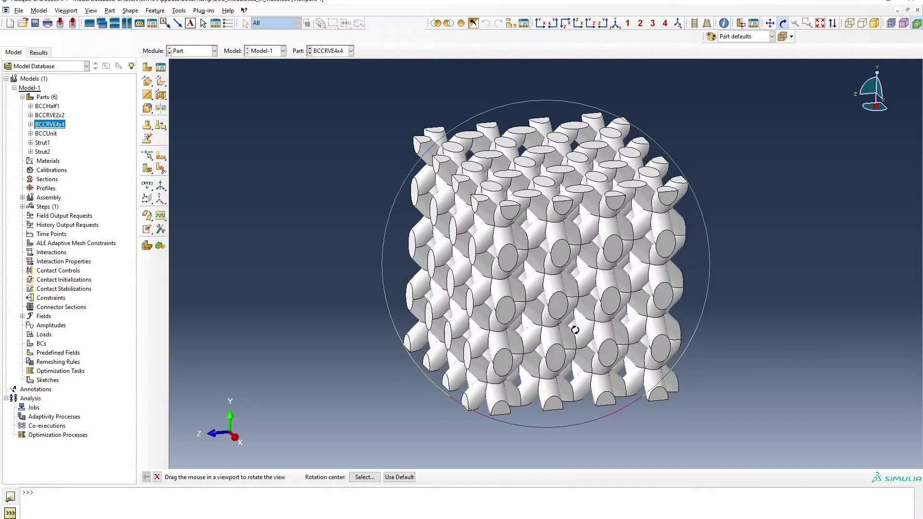